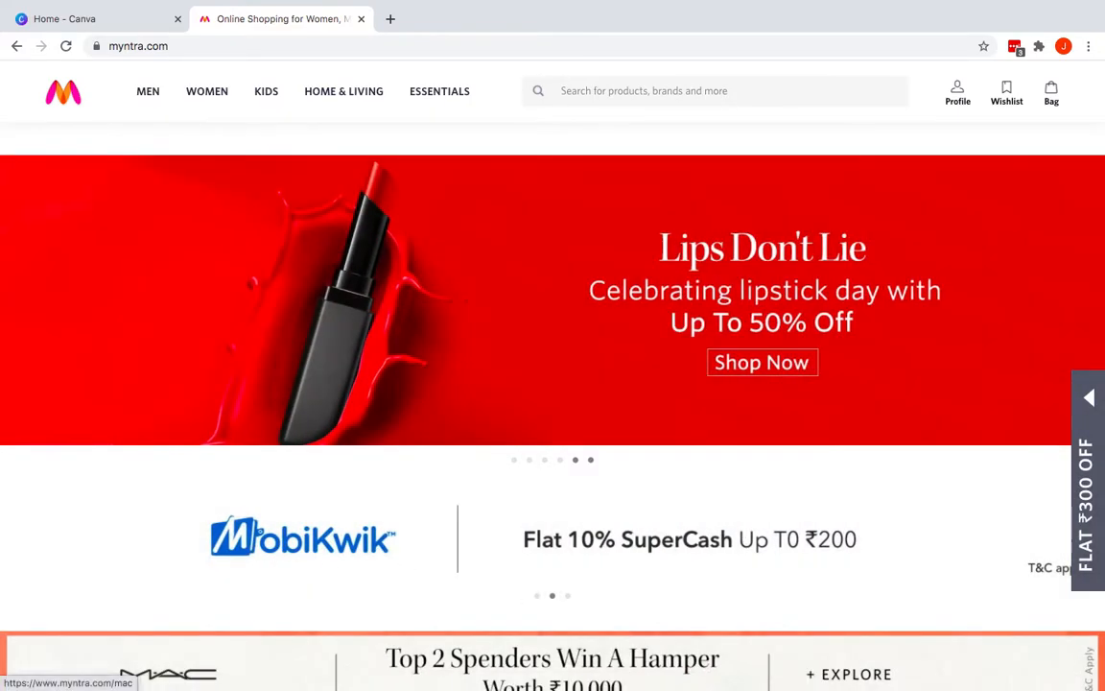
- Switch to Photoshop and set up a new document 1500 pixels wide and 500 pixels high at 70 pixels/inch
mouse_move(648, 682)
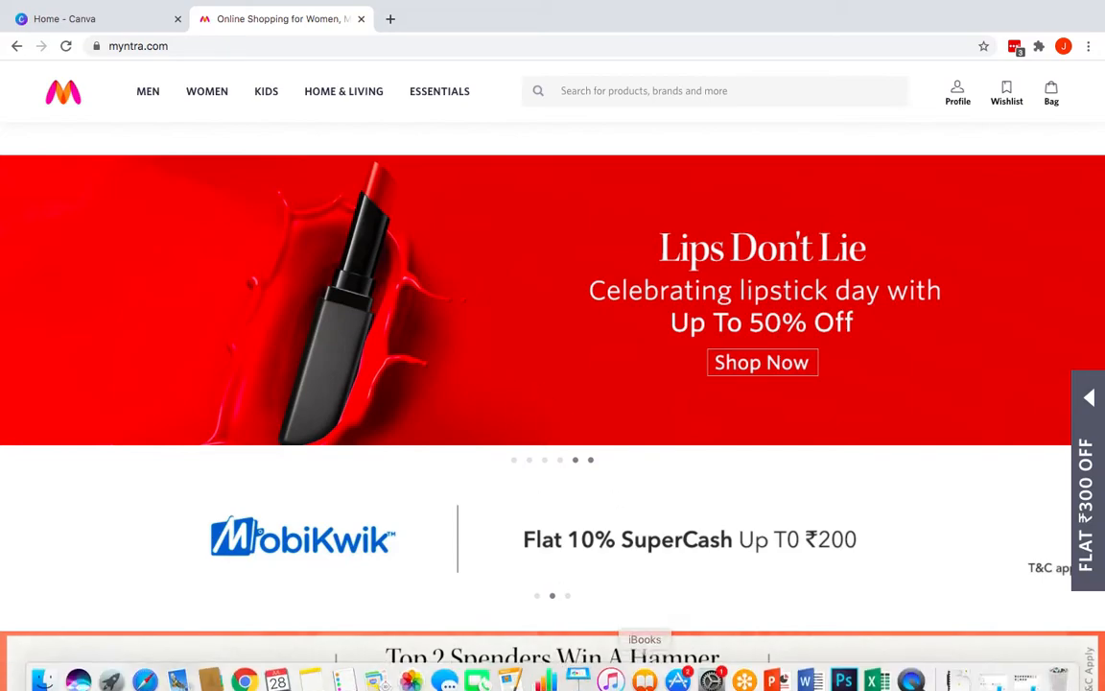
click(844, 670)
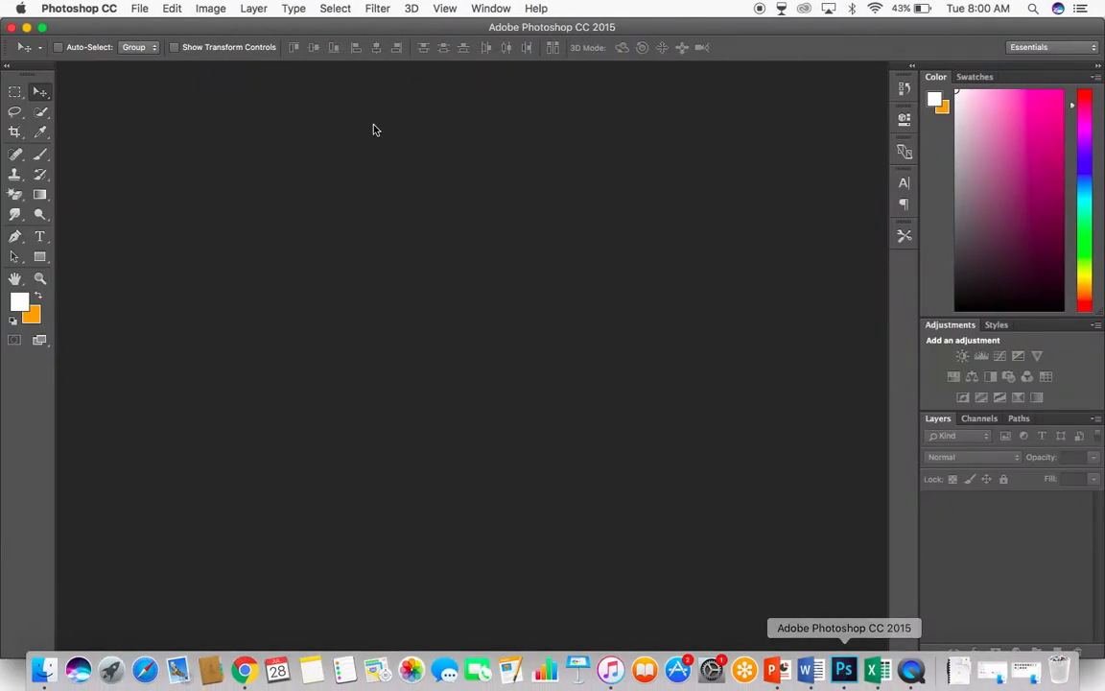
click(139, 9)
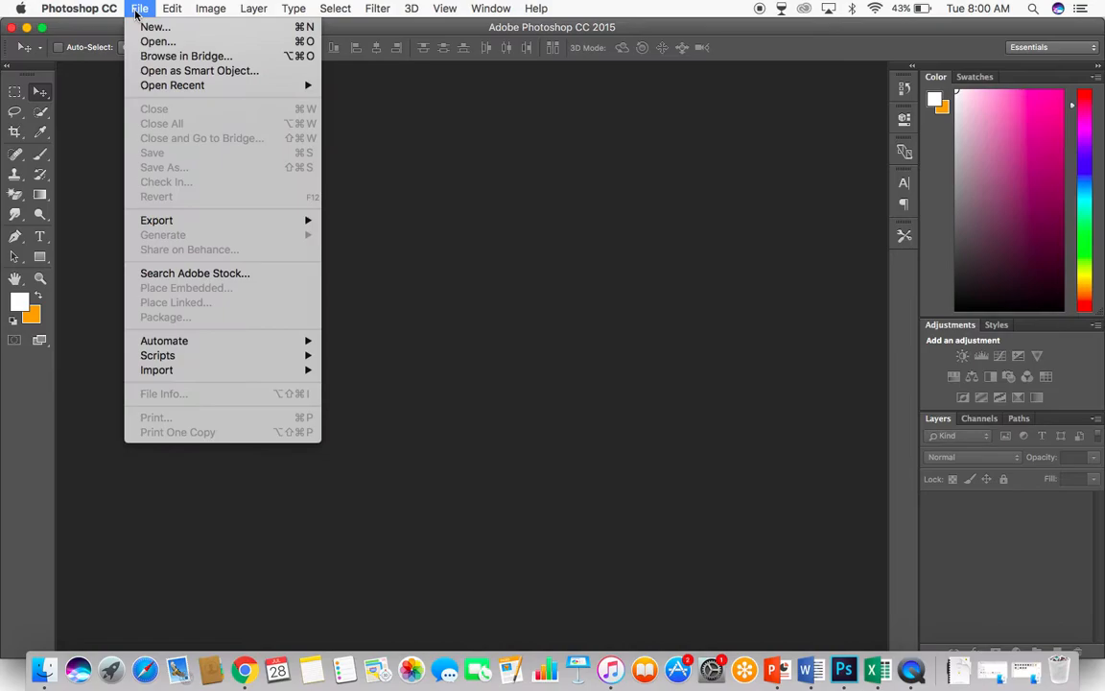
click(141, 27)
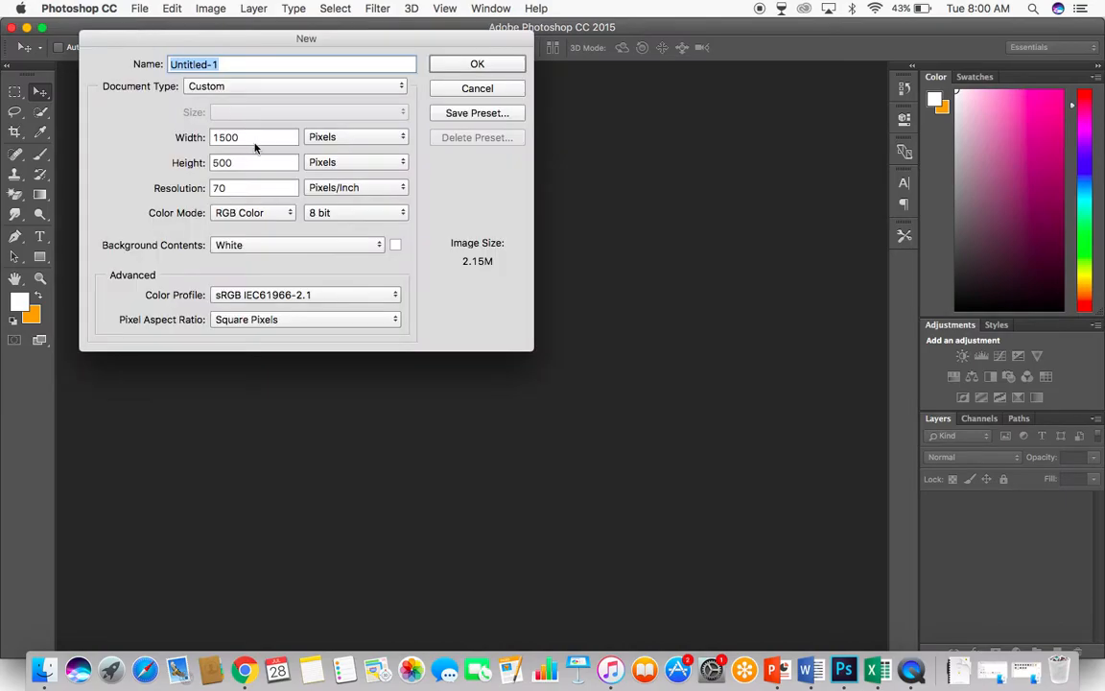
double_click(249, 137)
text(1500)
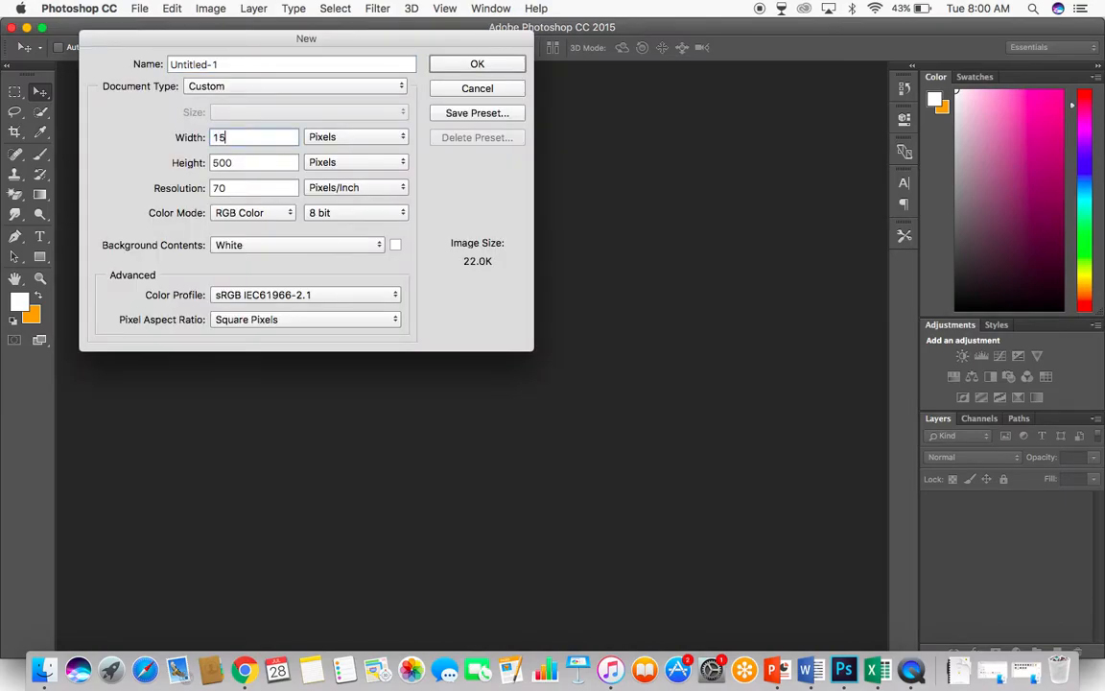
double_click(233, 162)
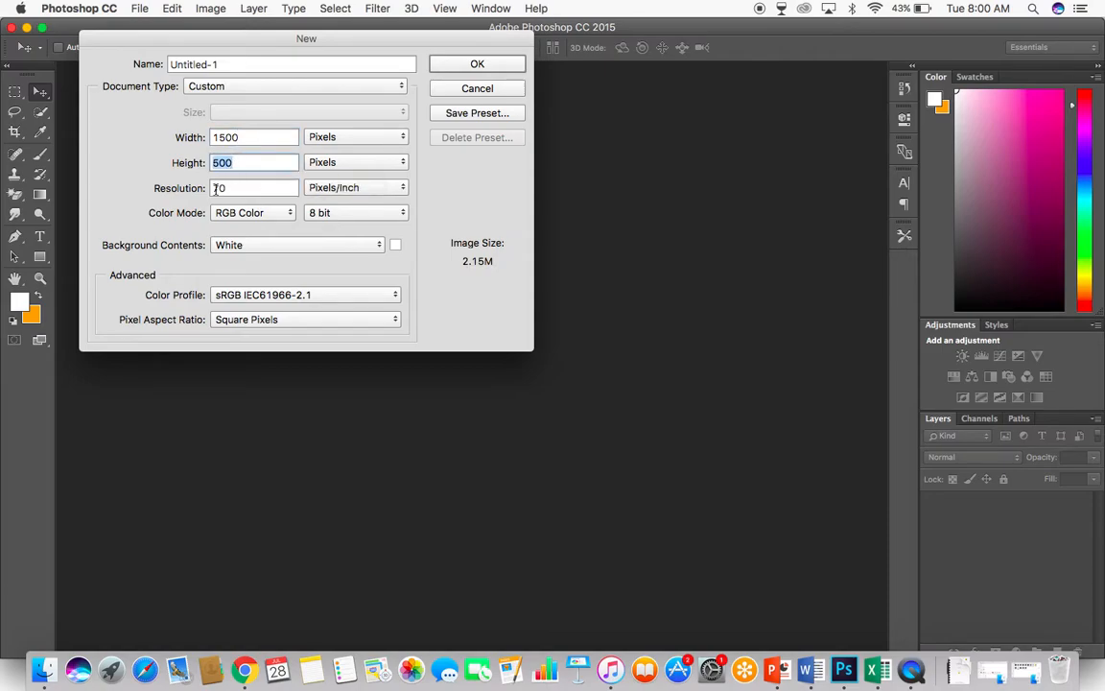
double_click(216, 189)
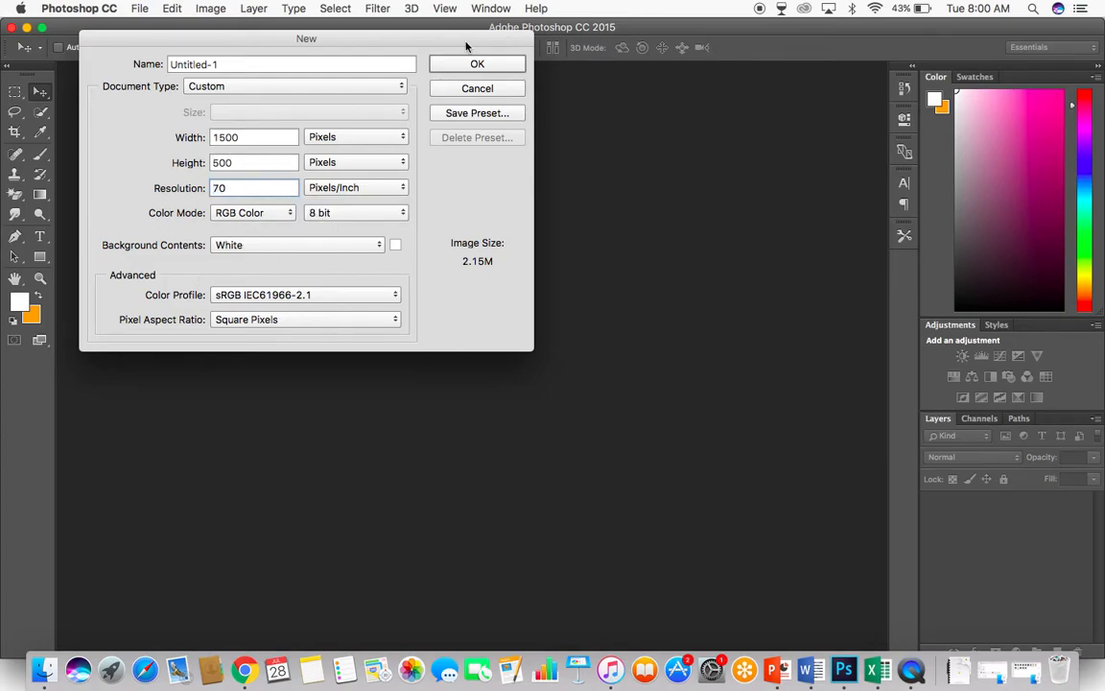
- Name the RGB document "website banner 1", create it, and convert its locked background into a regular layer
double_click(230, 138)
double_click(235, 163)
click(219, 189)
click(232, 212)
click(118, 192)
click(240, 64)
text(m)
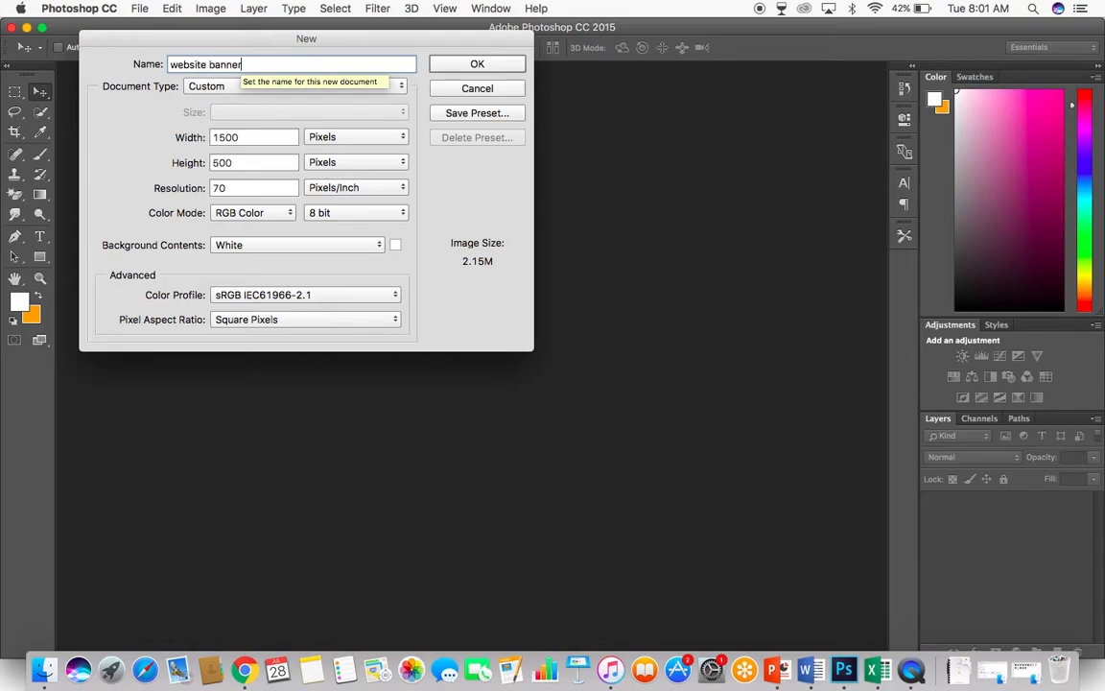
text(1)
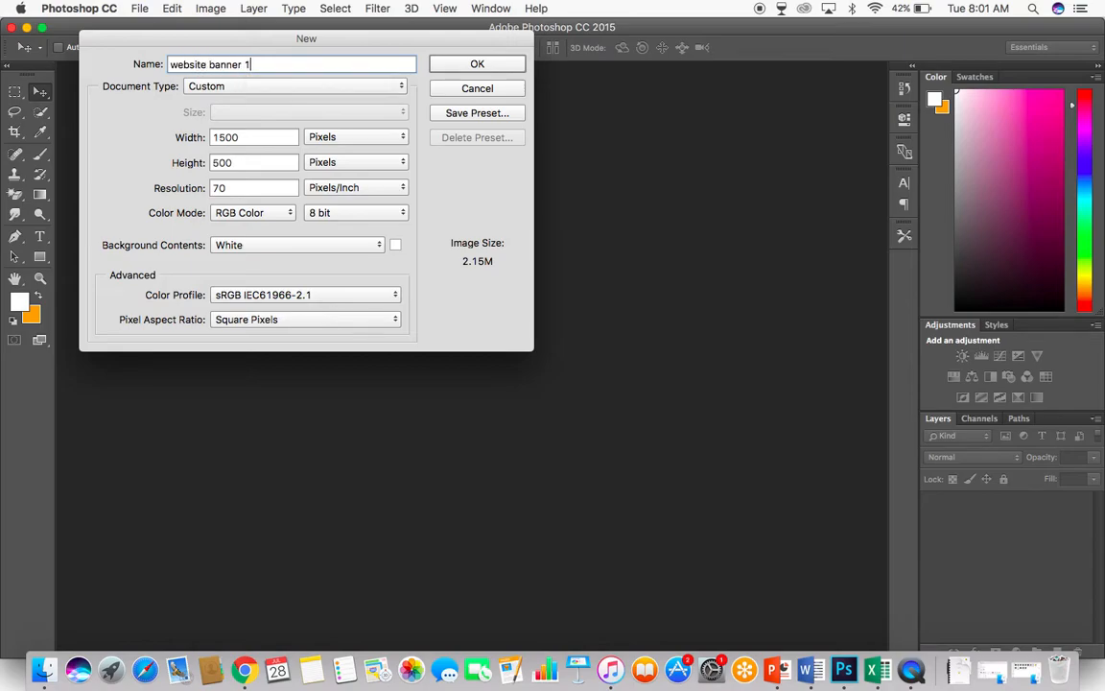
click(470, 64)
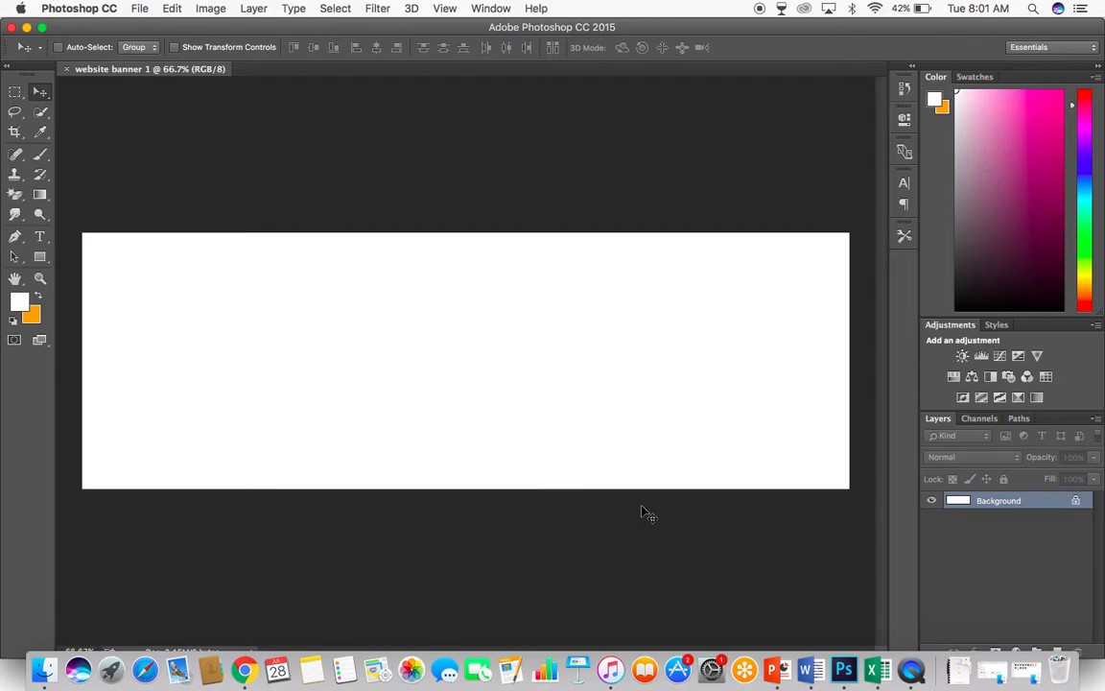
double_click(1013, 506)
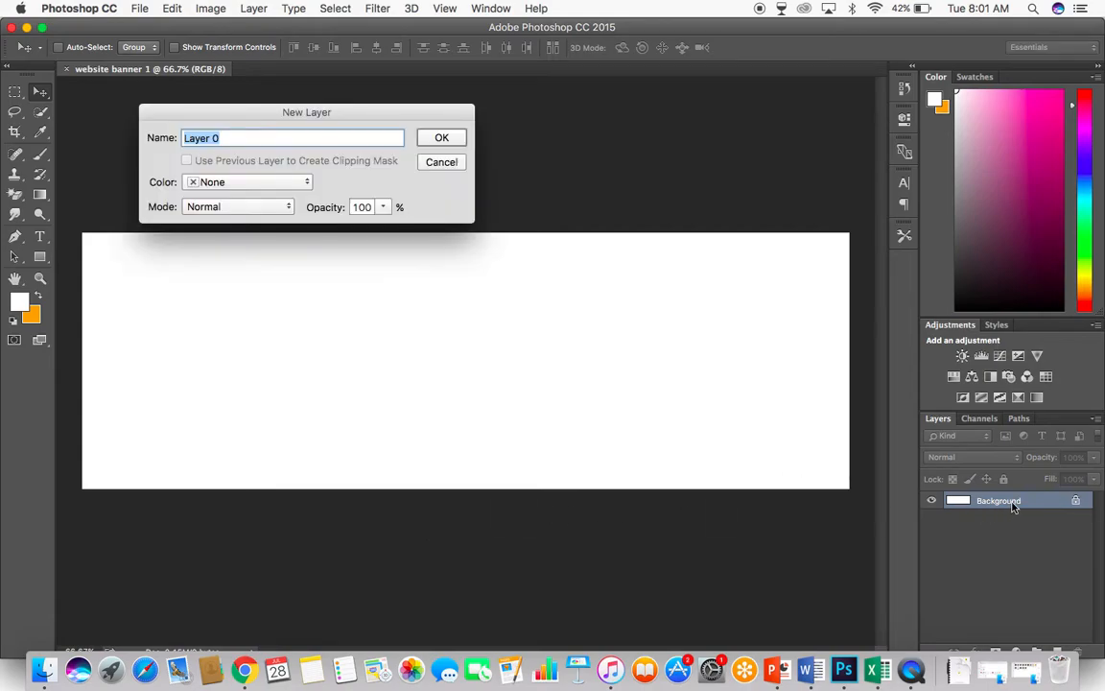
click(434, 137)
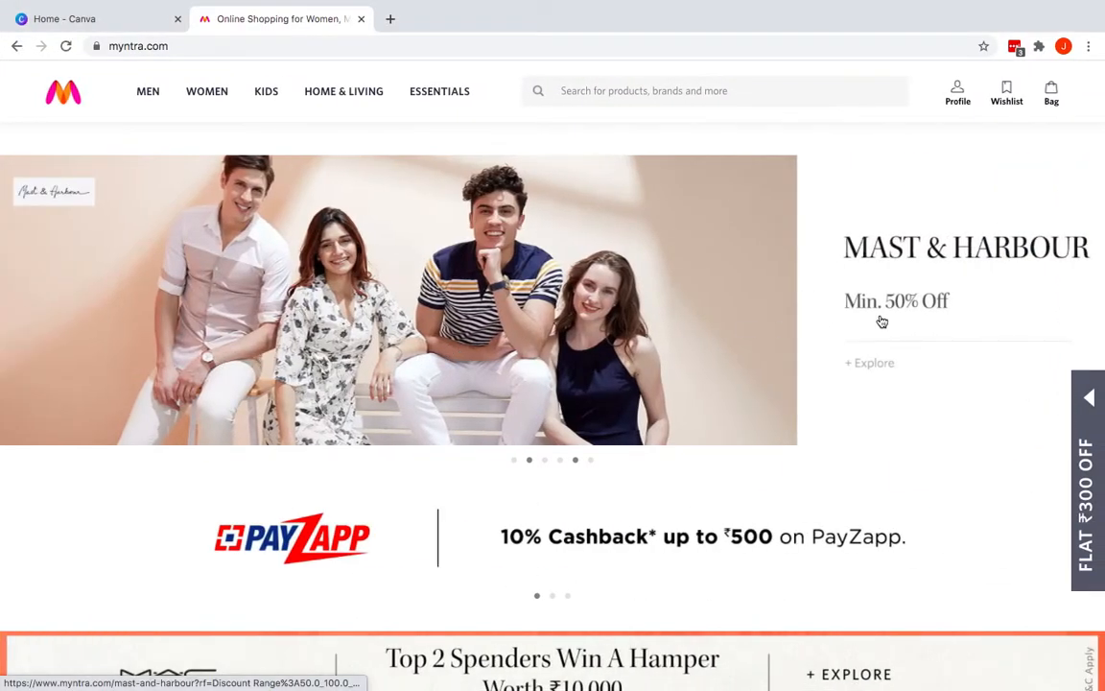
- Switch to the browser to review the Myntra homepage banner slides, and search pexels.com for "makeup" photos
click(515, 460)
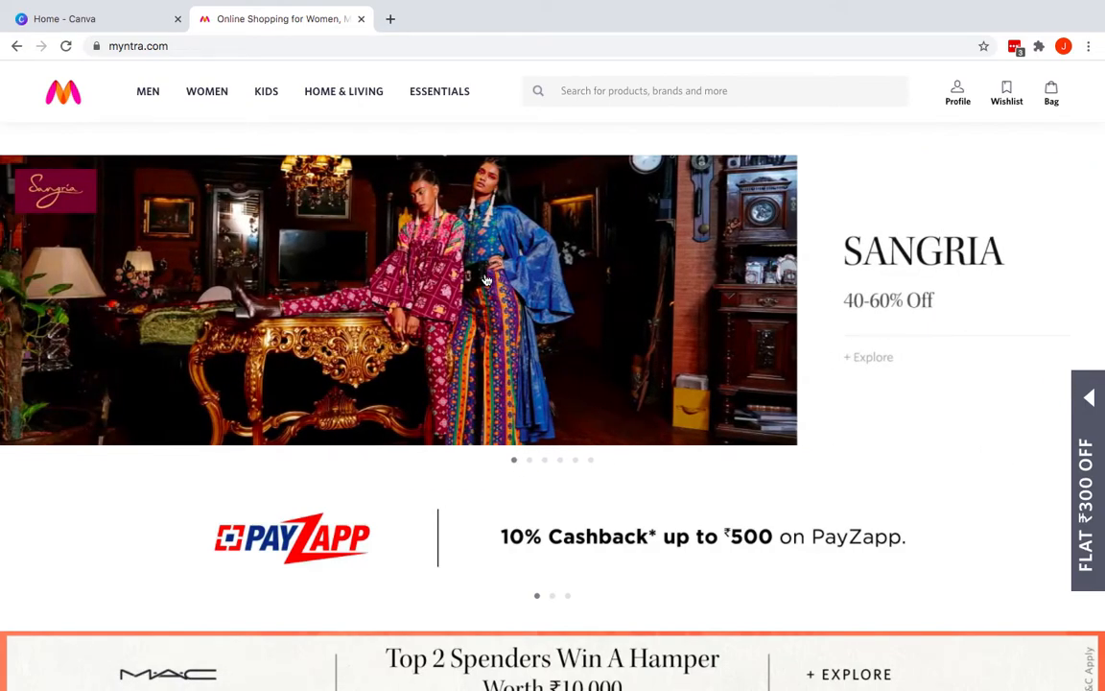
click(560, 461)
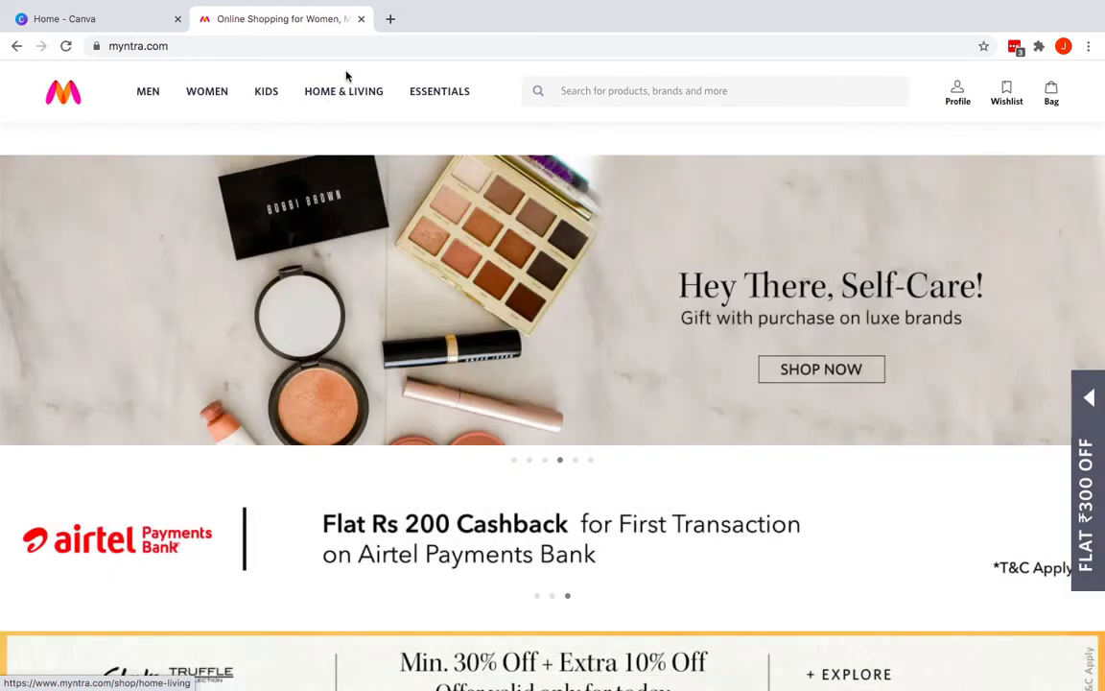
click(389, 19)
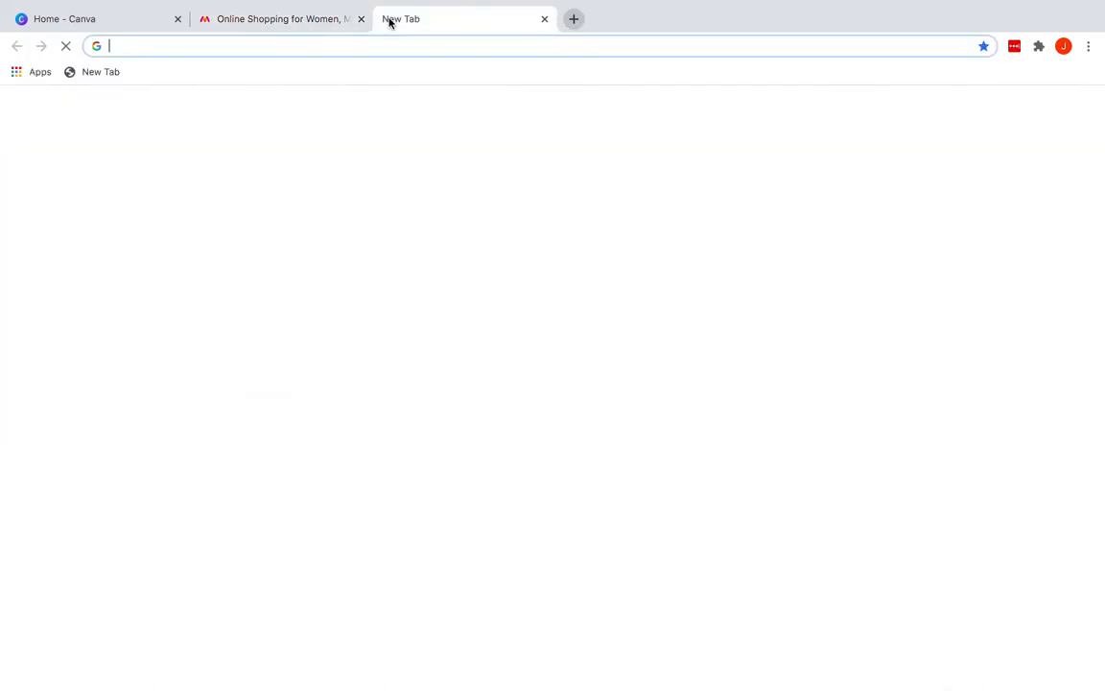
text(pexels.com)
key(Return)
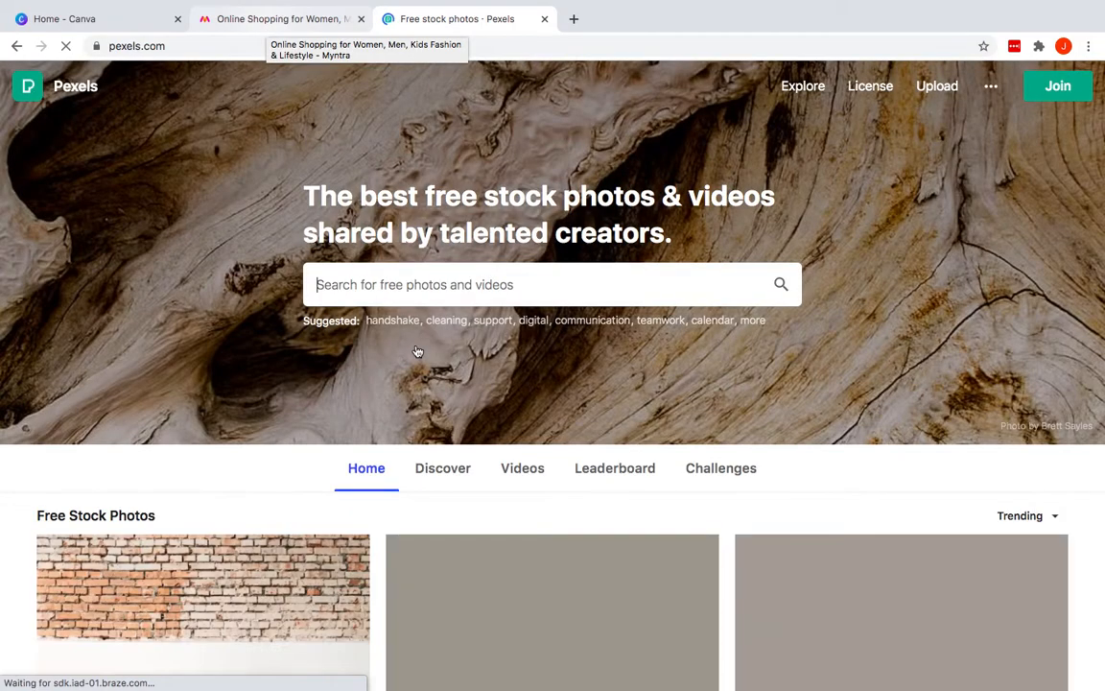
text(make)
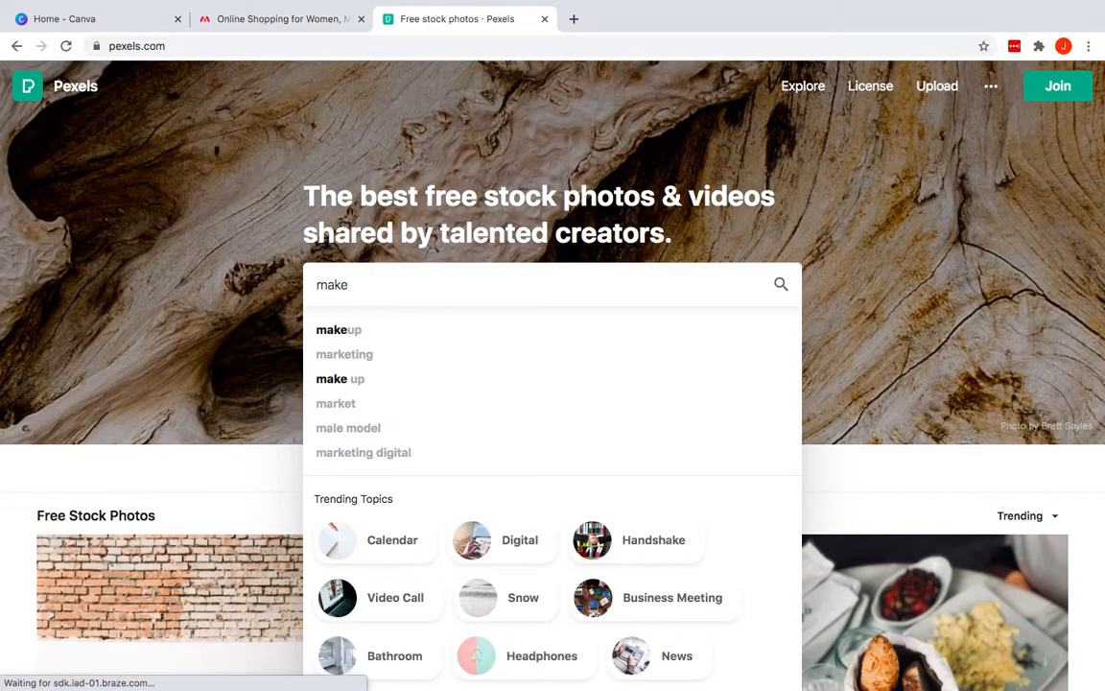
text(up)
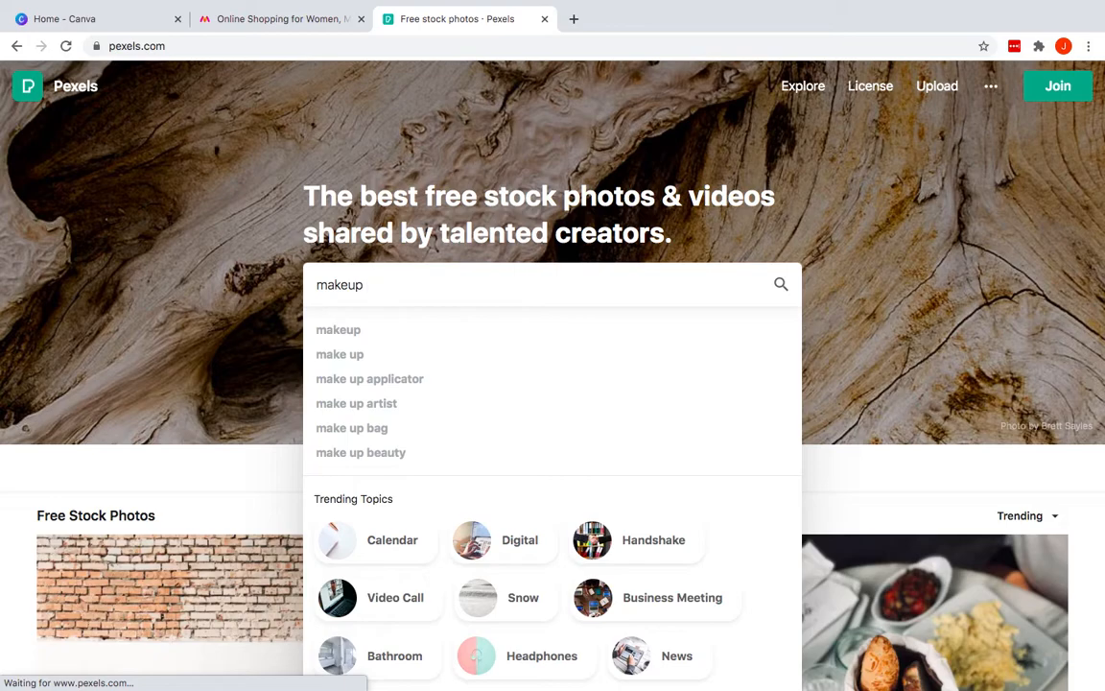
key(Return)
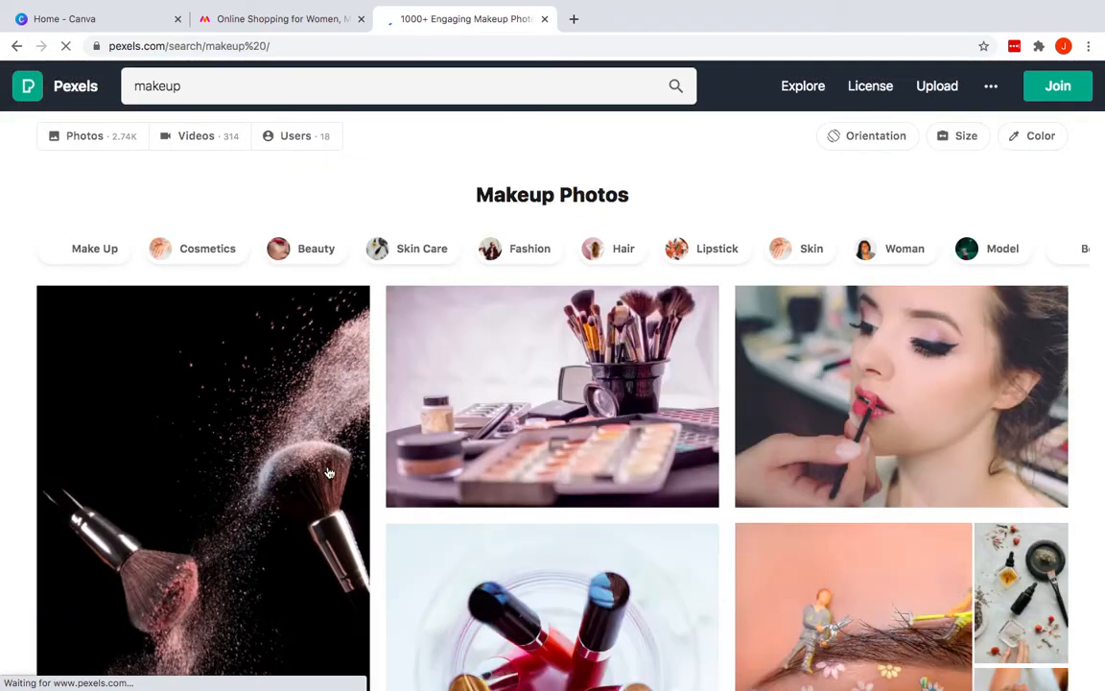
- Download the assorted eye shadow and blusher palette photo from the results in Large size (1920 x 1280)
scroll(329, 472, down, 1)
scroll(329, 472, down, 6)
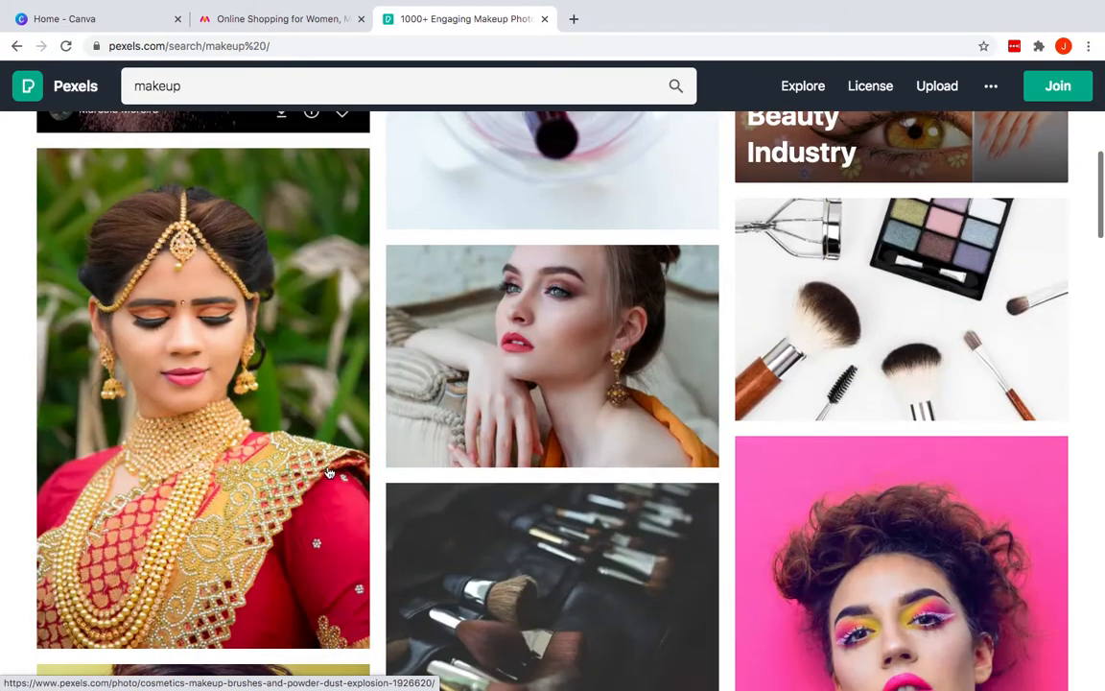
scroll(675, 360, down, 15)
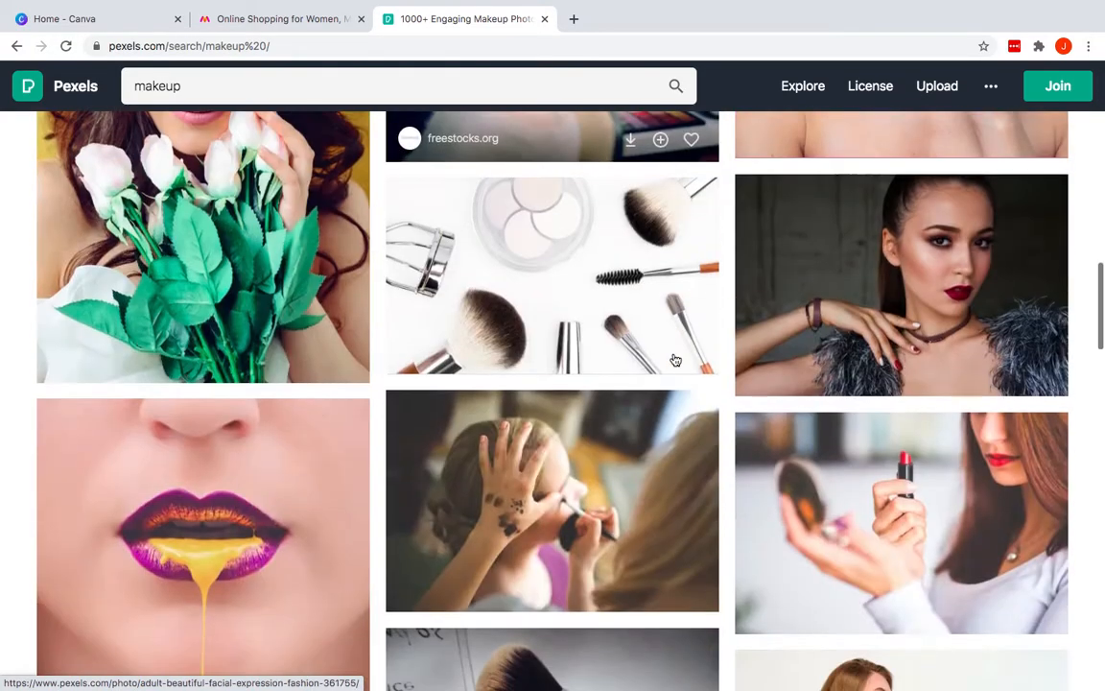
scroll(539, 340, down, 2)
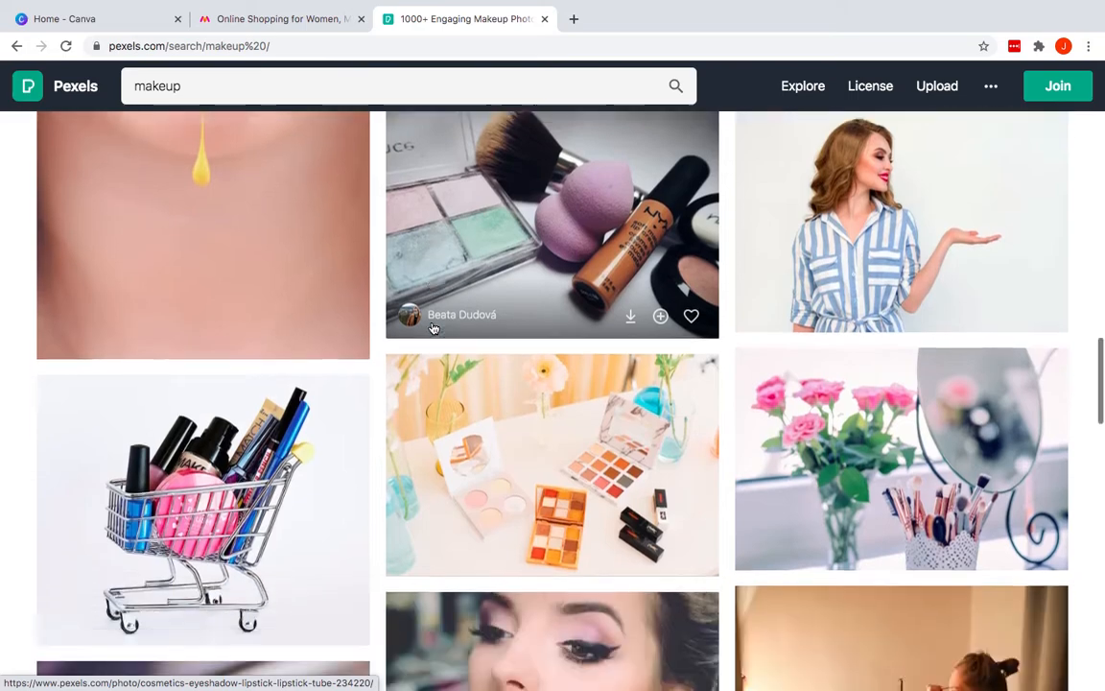
click(542, 343)
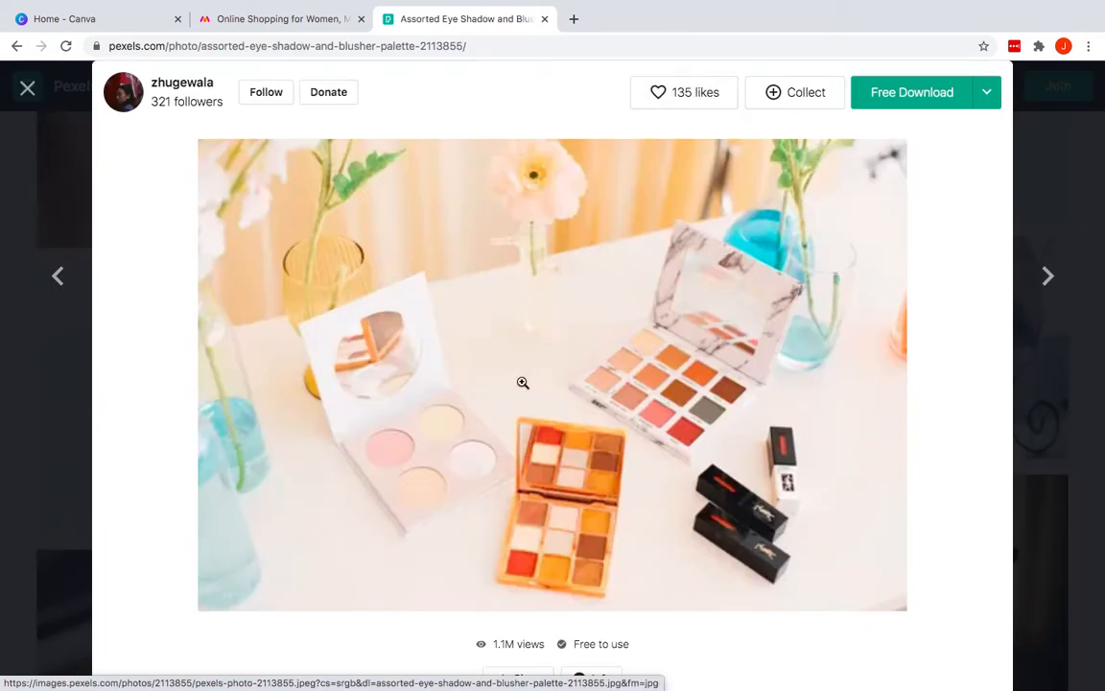
click(986, 102)
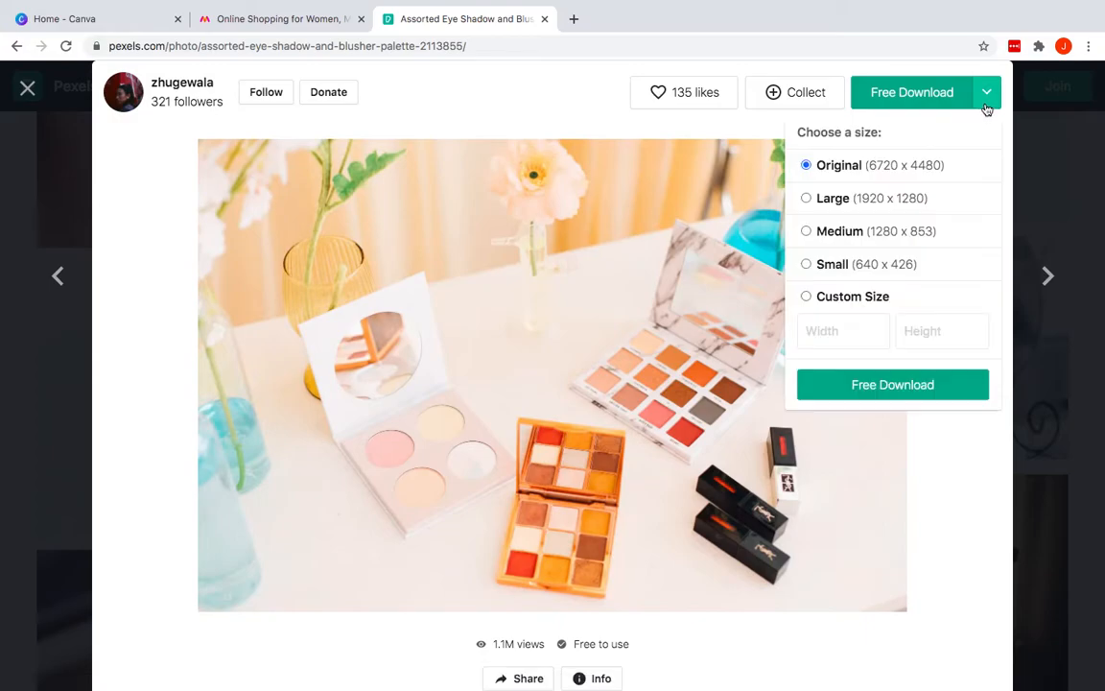
click(807, 199)
click(868, 394)
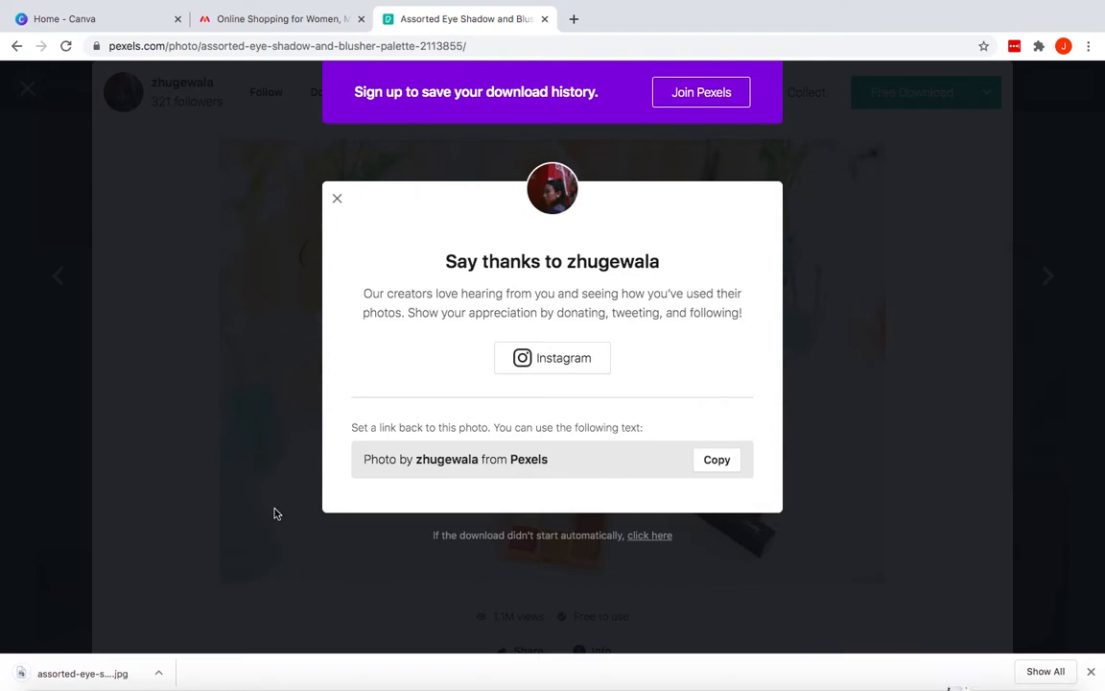
- Return to Photoshop and place the downloaded eye shadow palette photo as an embedded image in the banner document
key(ctrl+Left)
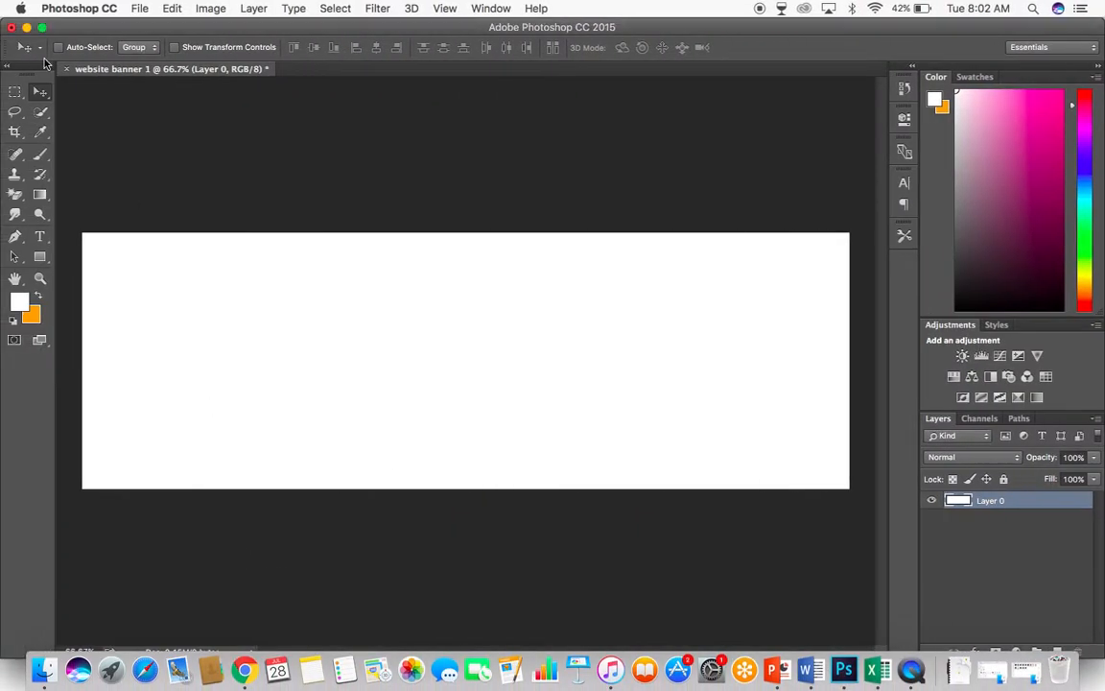
click(140, 8)
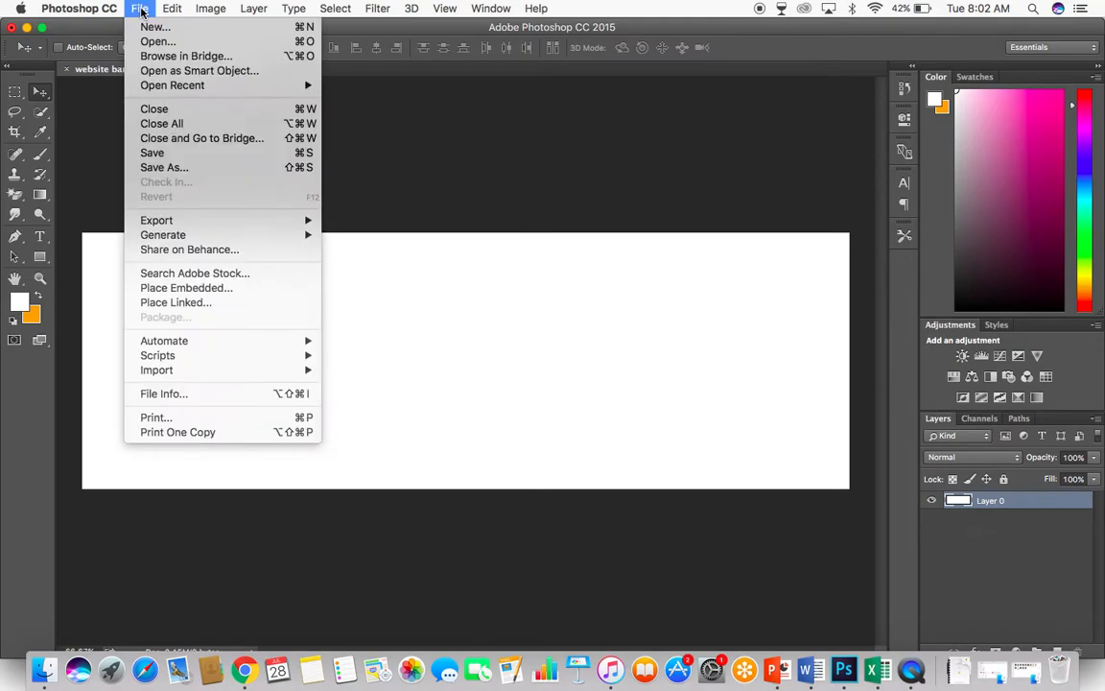
click(174, 290)
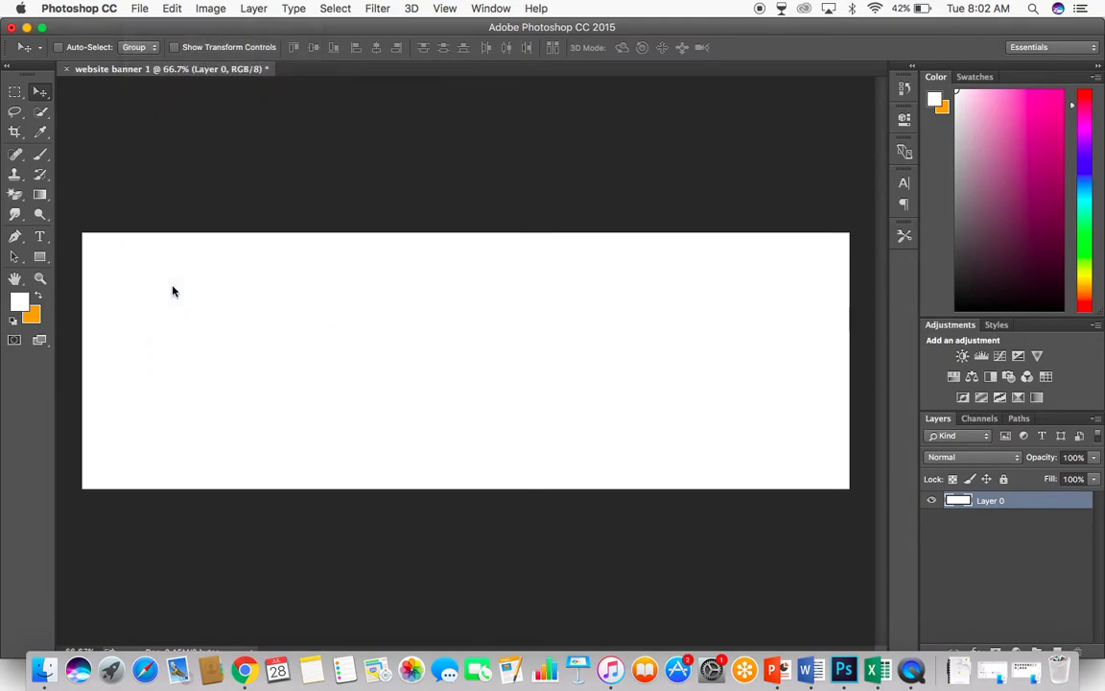
double_click(458, 161)
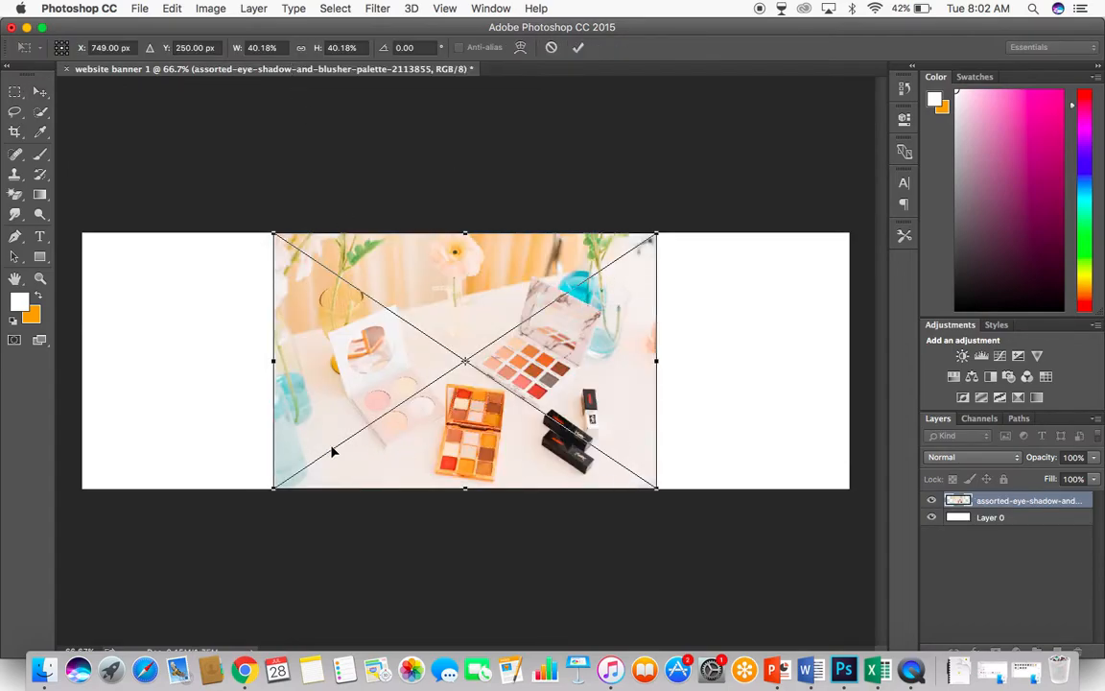
drag(267, 361, 87, 382)
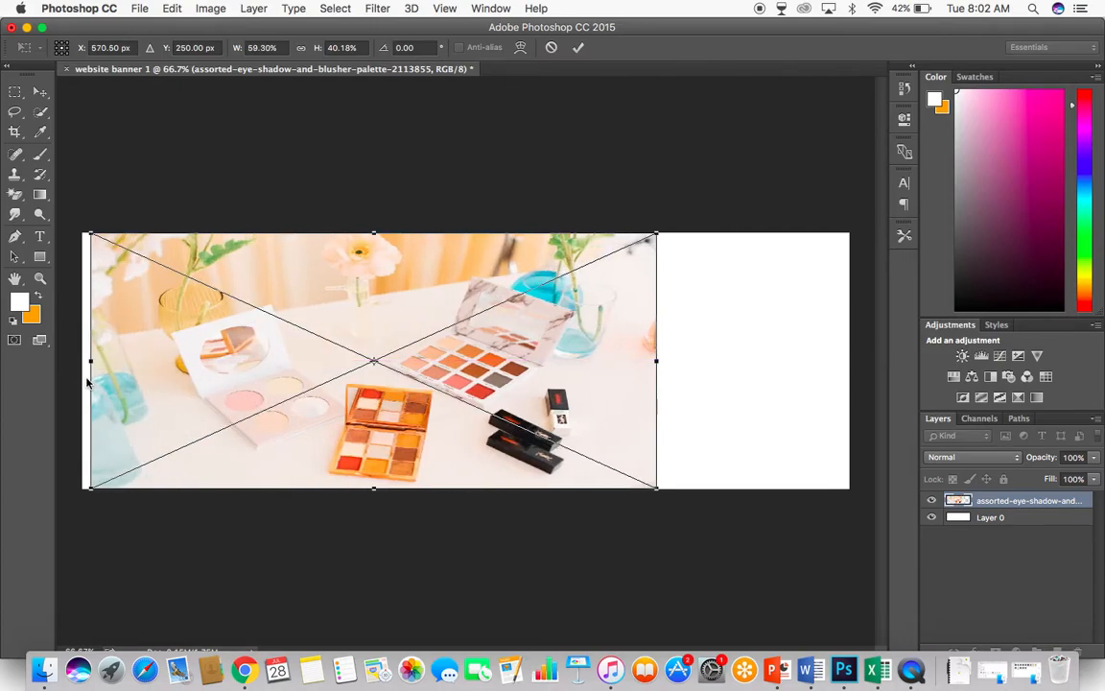
key(super+z)
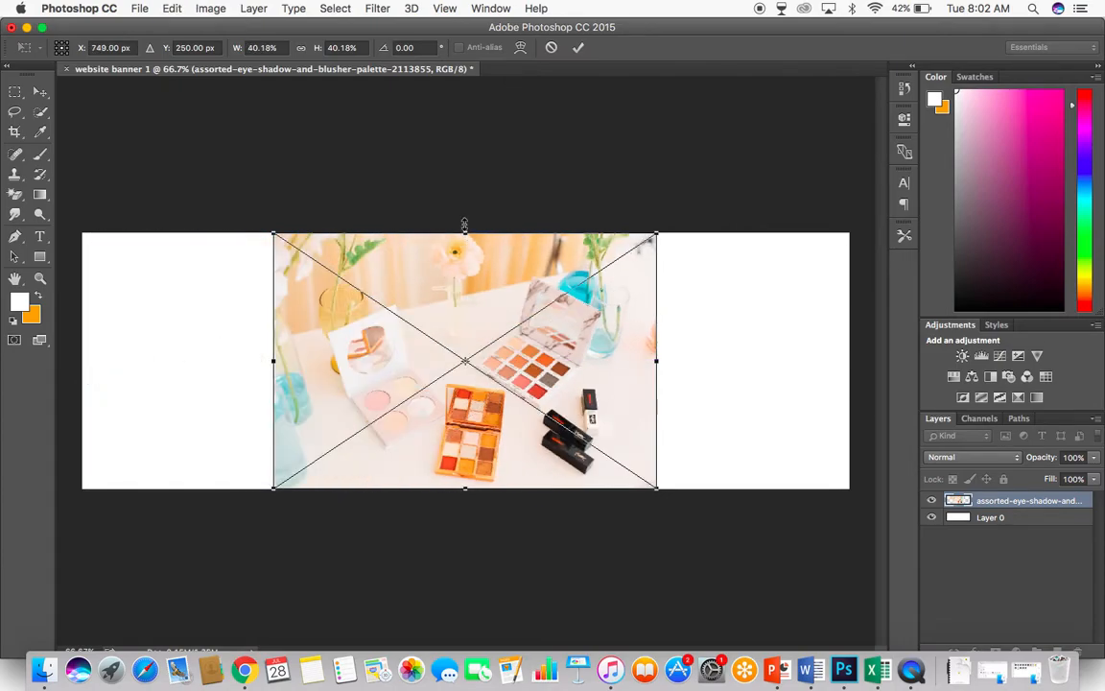
drag(464, 232, 464, 147)
key(super+z)
- Link the placed photo's width and height and scale it up proportionally until it covers the full width of the banner
click(304, 49)
drag(240, 51, 241, 51)
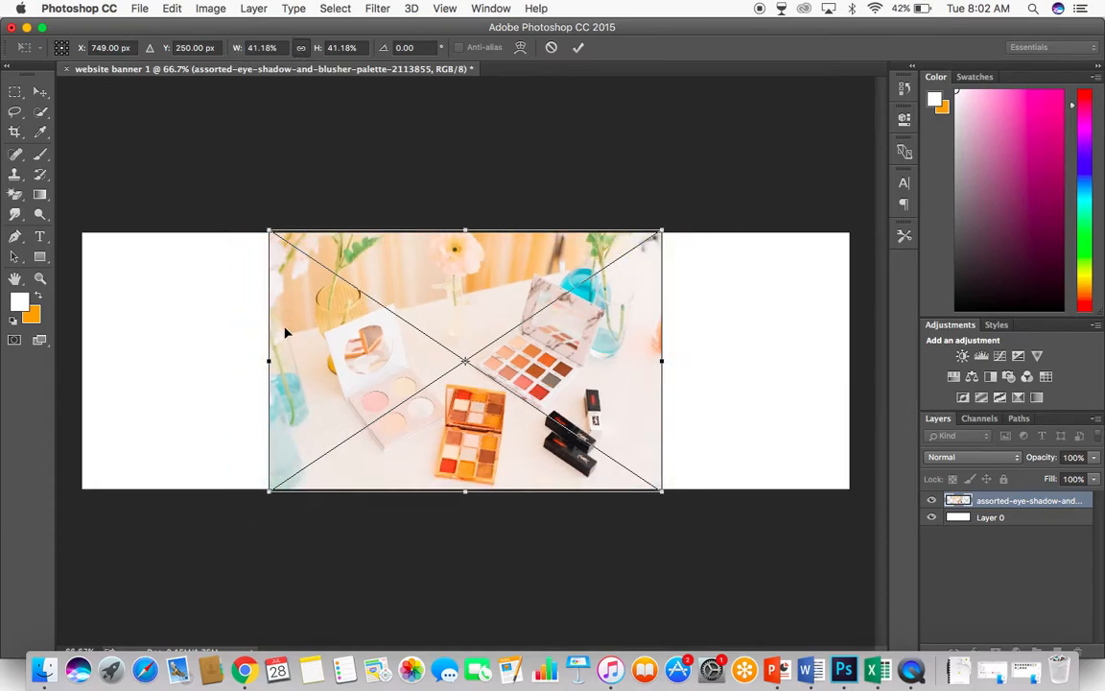
drag(266, 360, 191, 362)
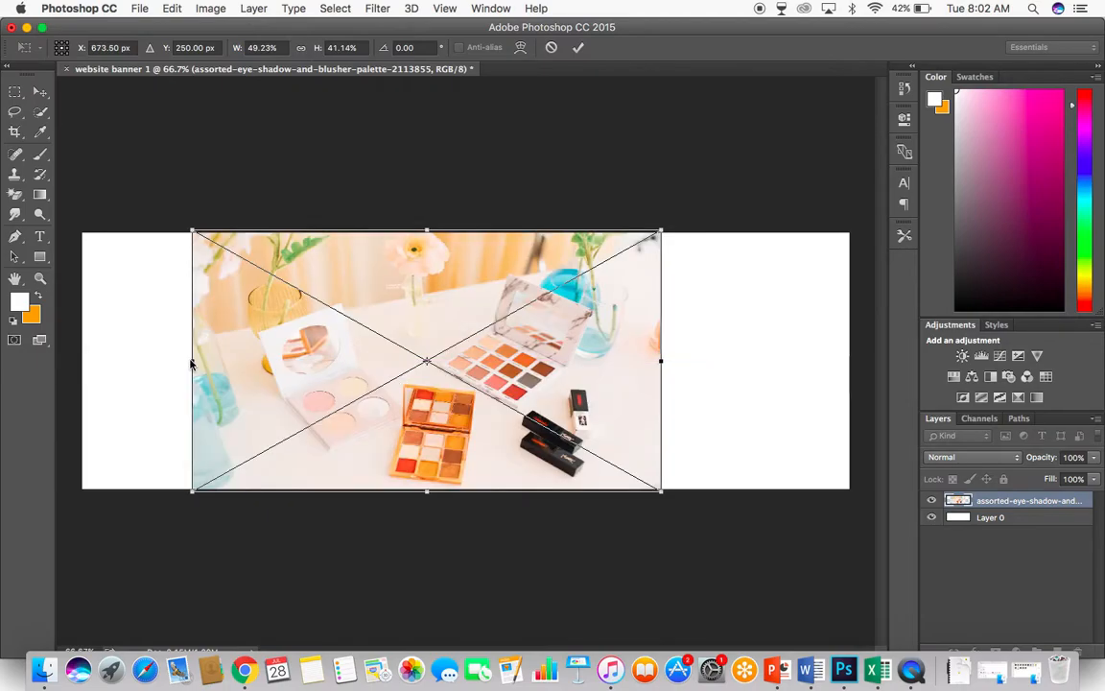
key(super+z)
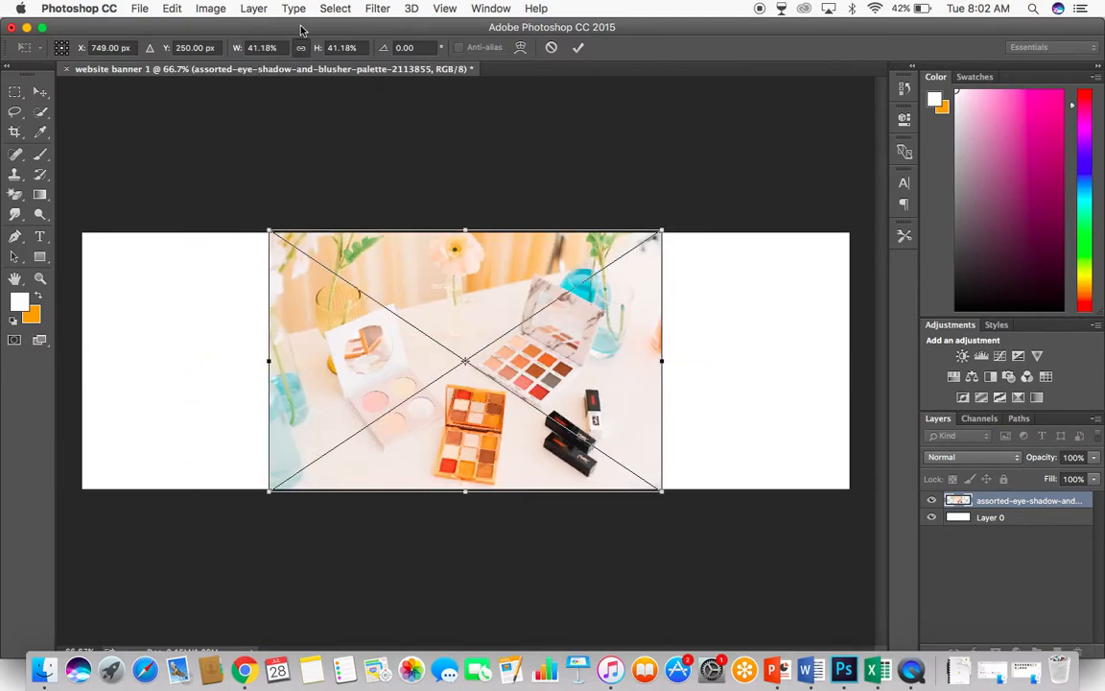
drag(237, 51, 269, 53)
key(Return)
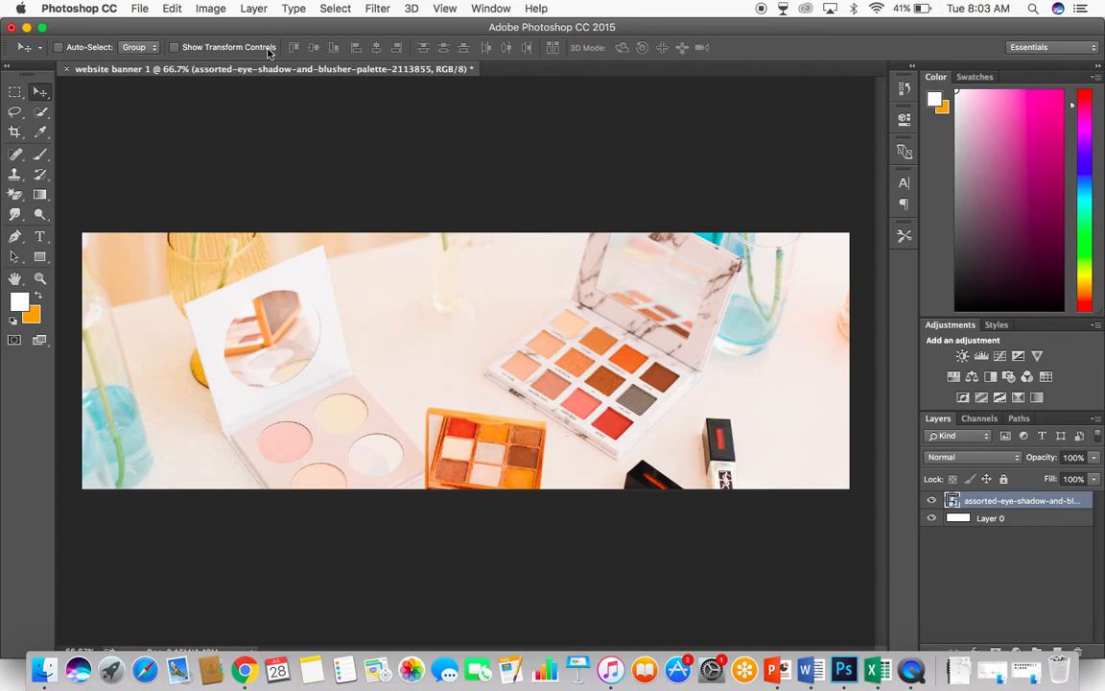
- Shift the placed eye shadow palette photo slightly to the left within the banner, keeping its layer selected
drag(439, 353, 403, 354)
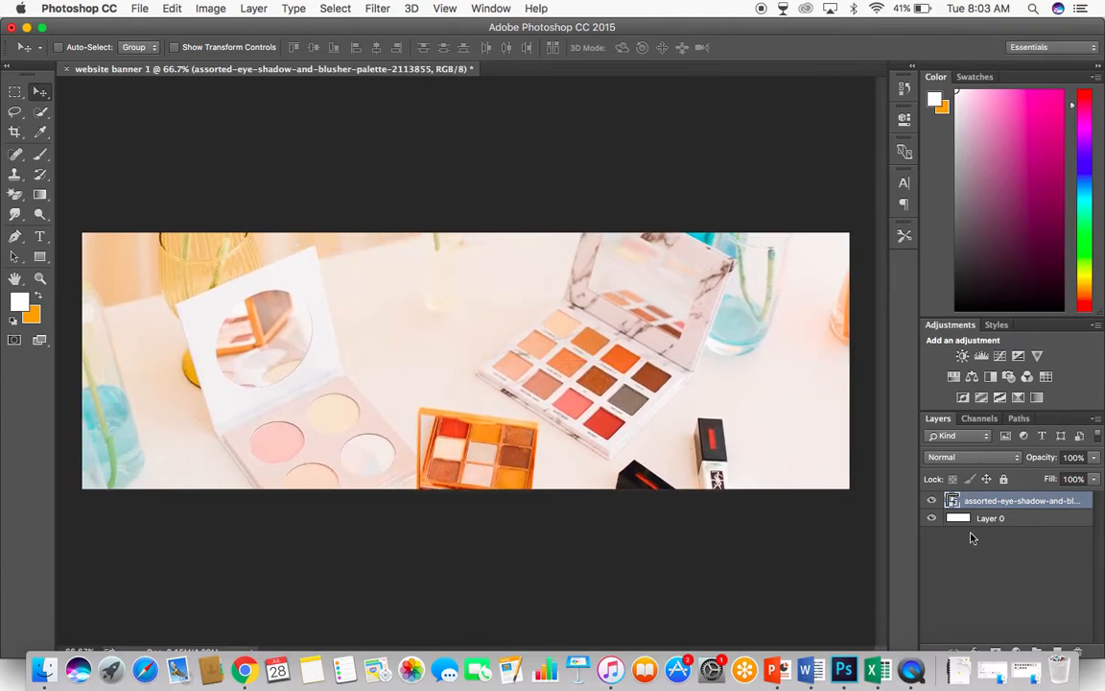
click(1017, 519)
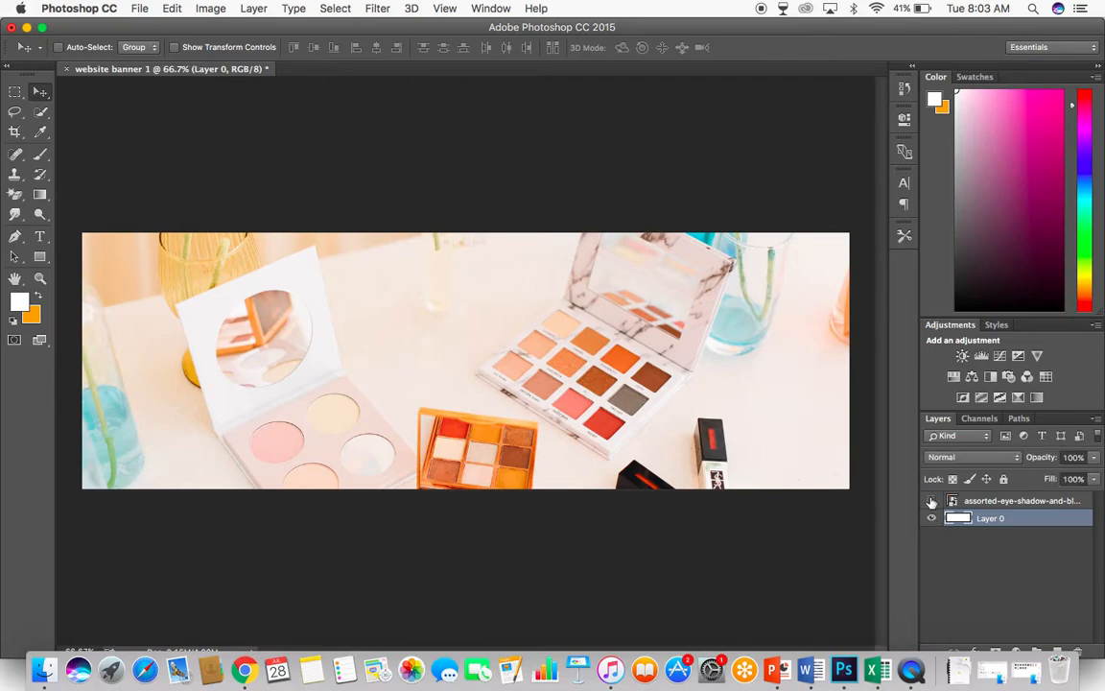
click(997, 501)
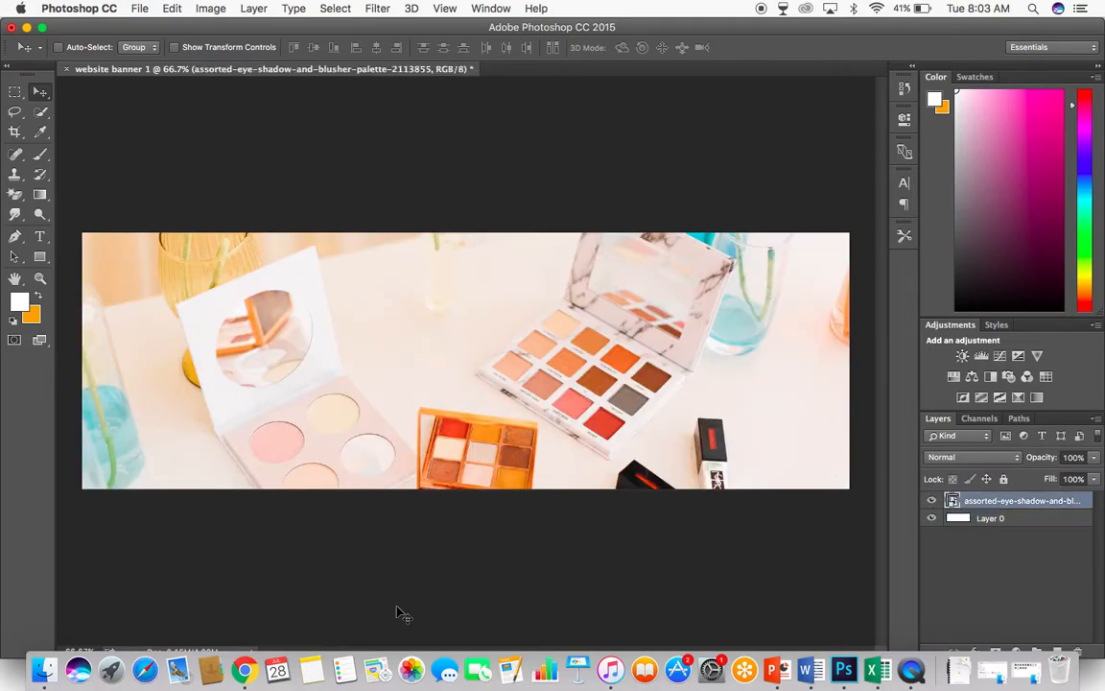
- Switch to the browser and look through the Myntra homepage banner slides for text layout and wording ideas
click(244, 670)
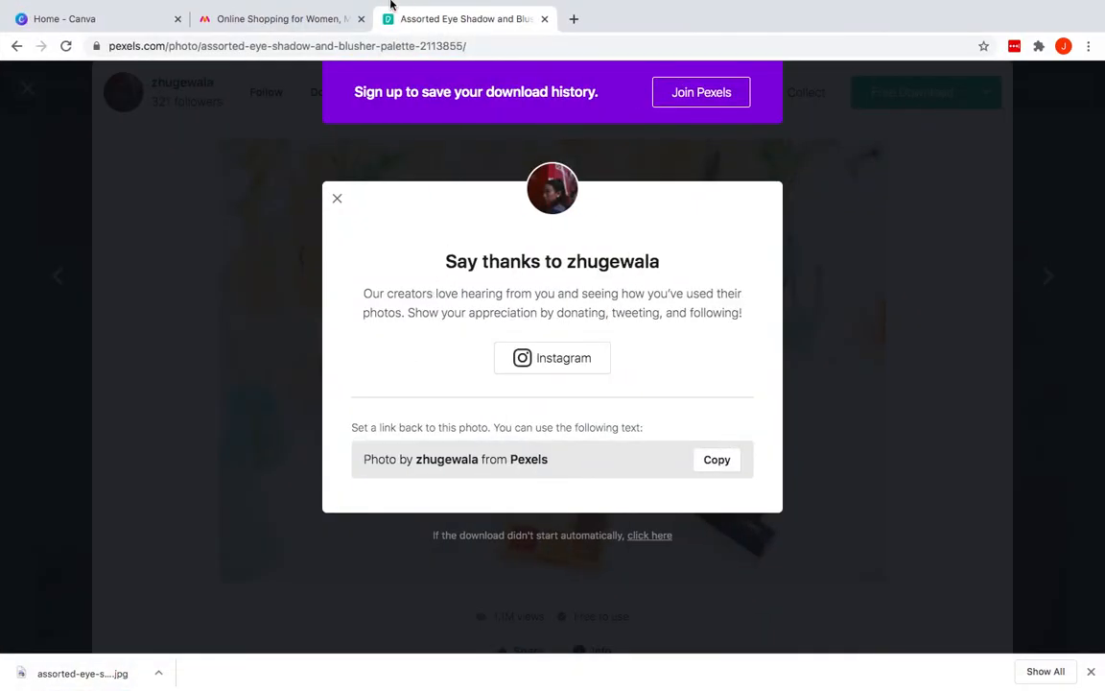
click(264, 21)
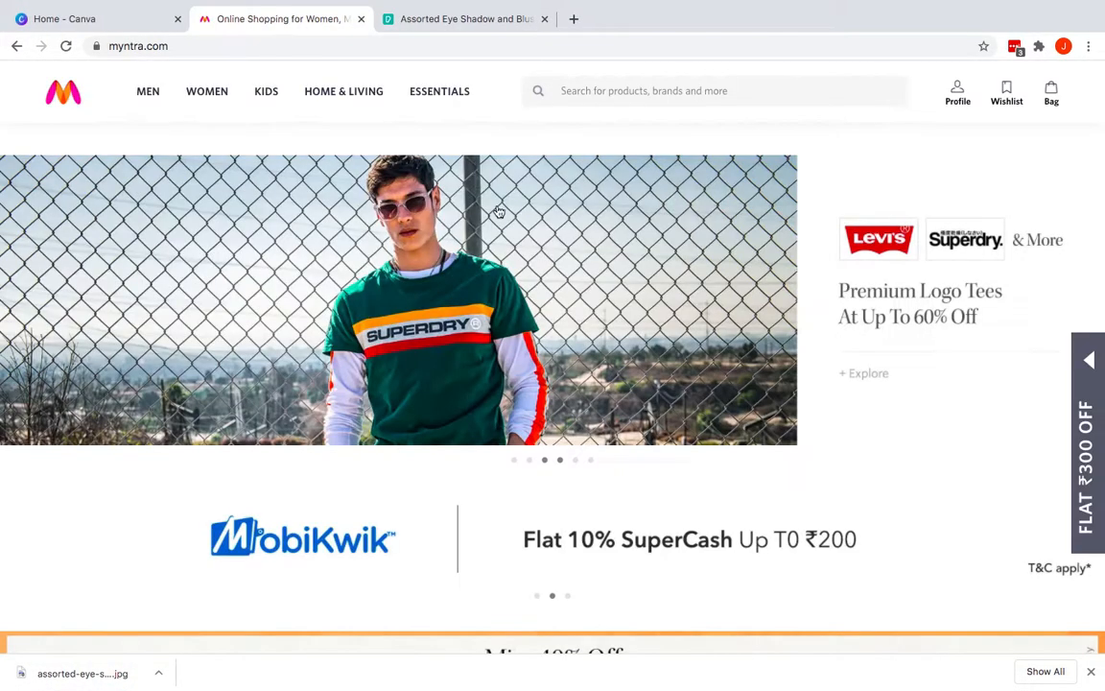
click(577, 464)
click(544, 466)
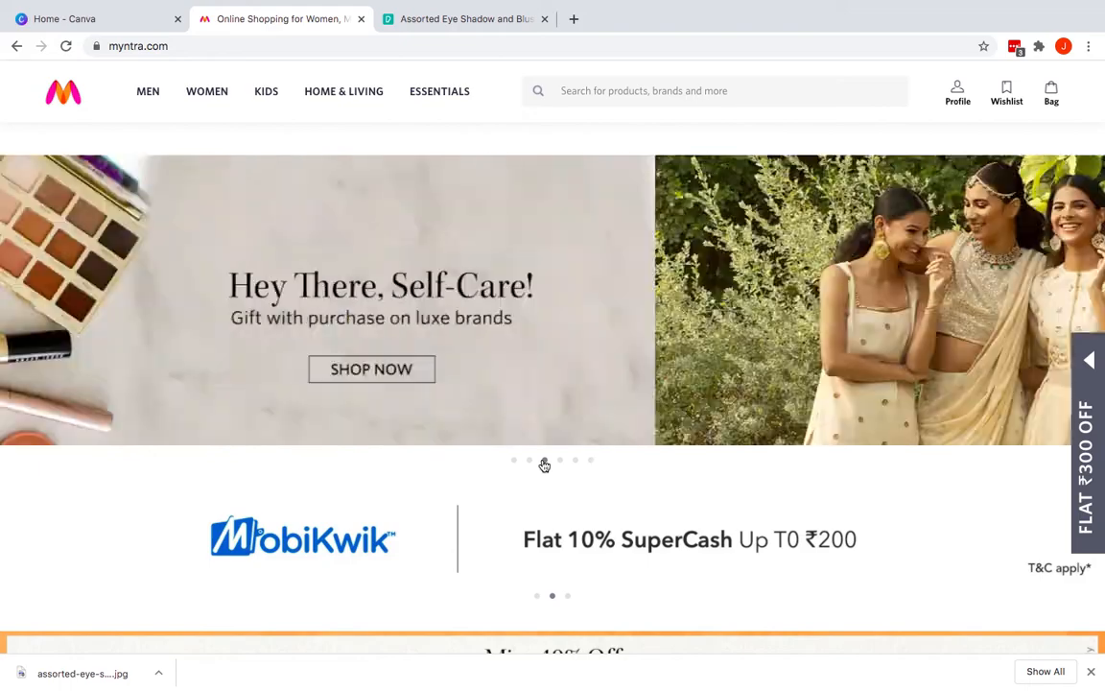
click(527, 464)
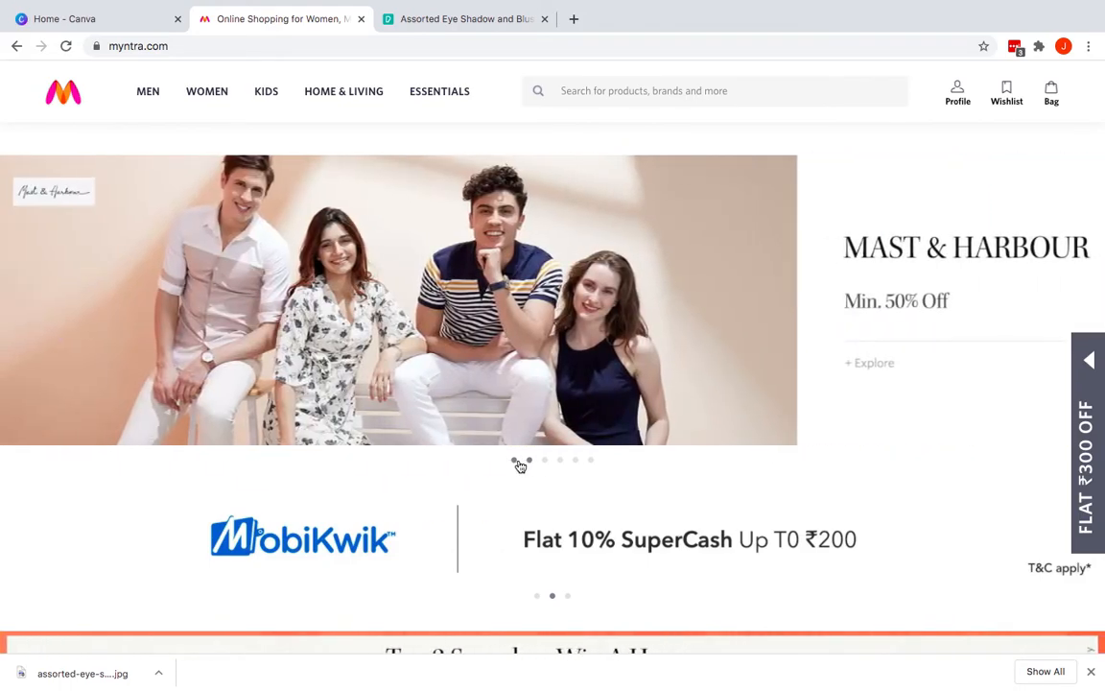
click(517, 463)
click(591, 464)
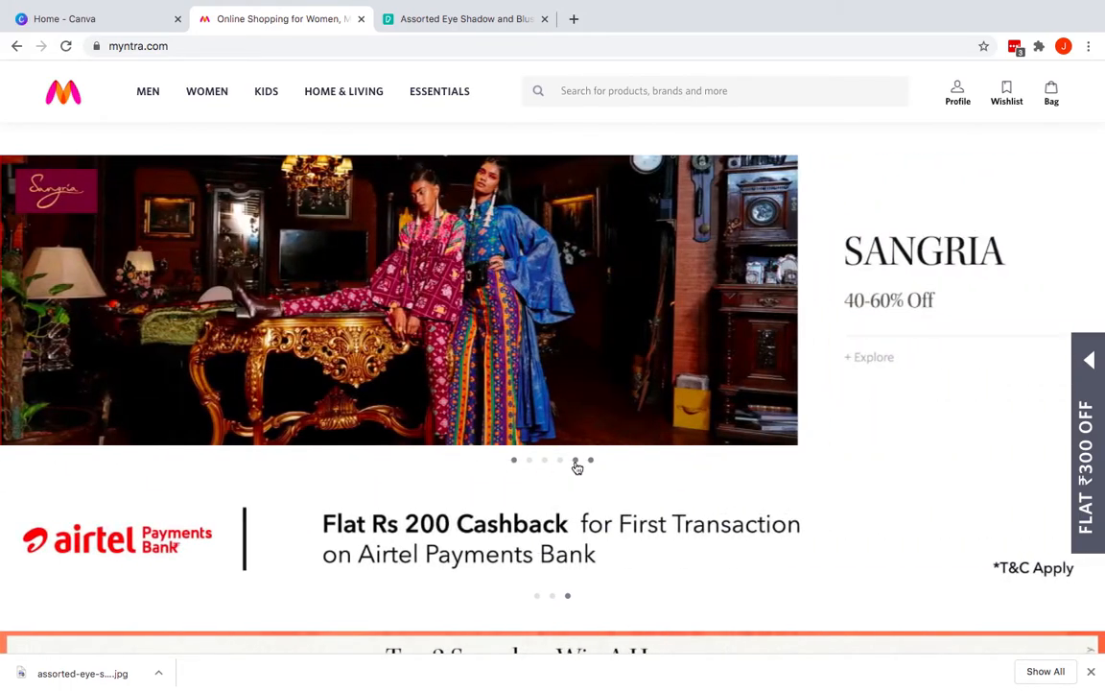
click(575, 463)
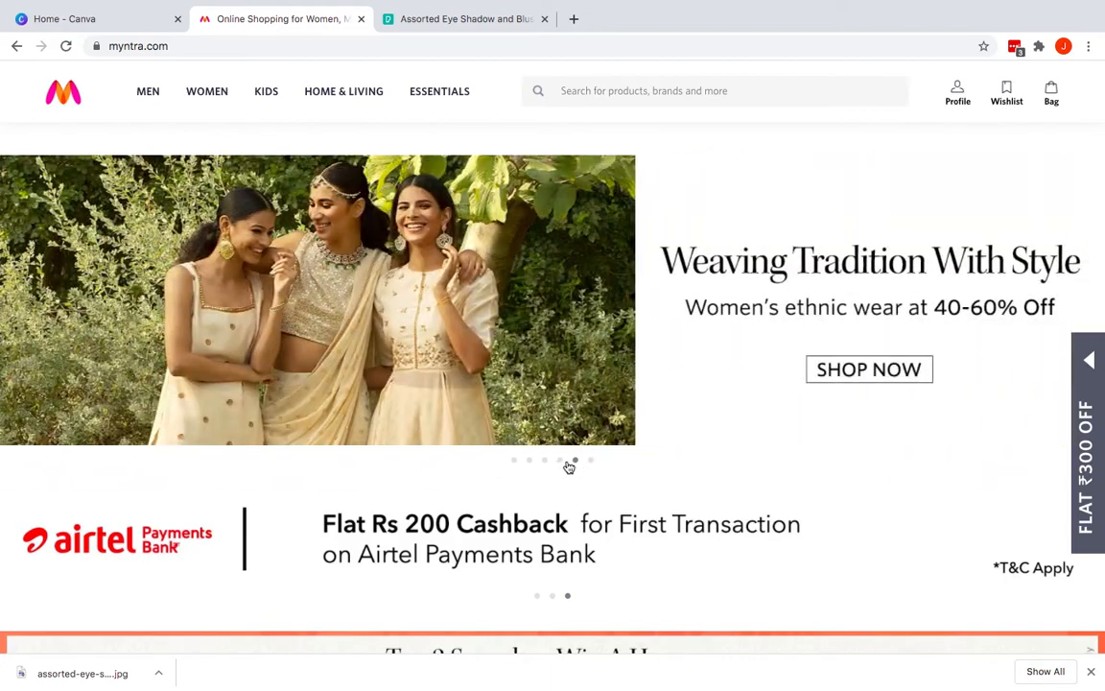
click(561, 461)
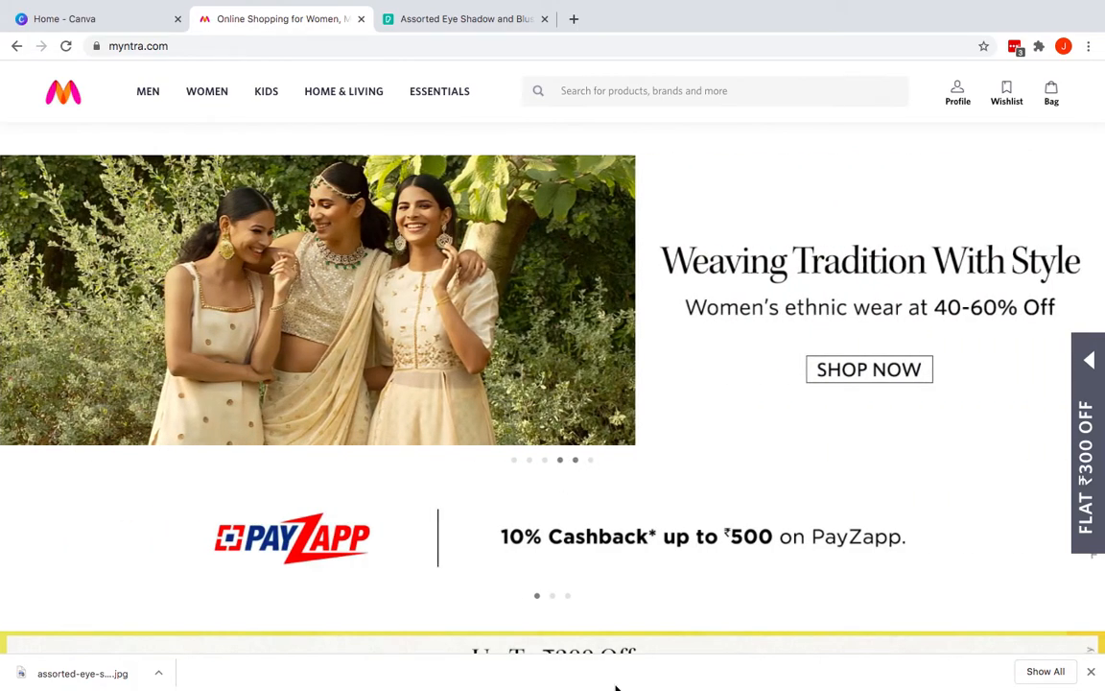
mouse_move(610, 668)
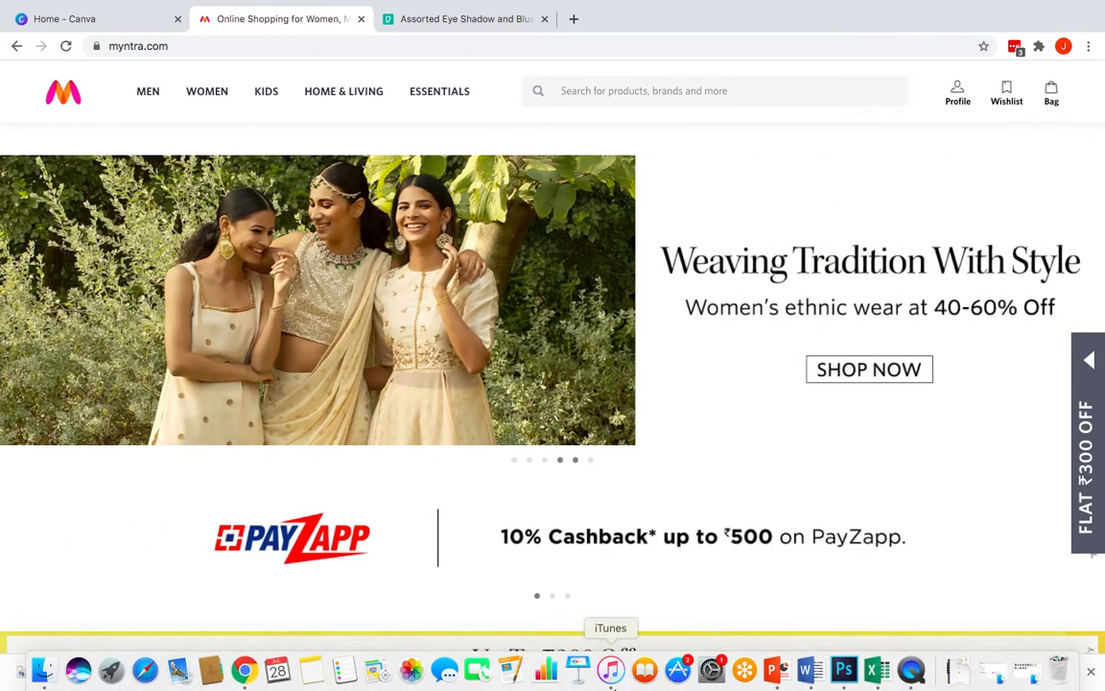
- Return to Photoshop and add the text "Hey There" over the upper left part of the banner photo
click(845, 669)
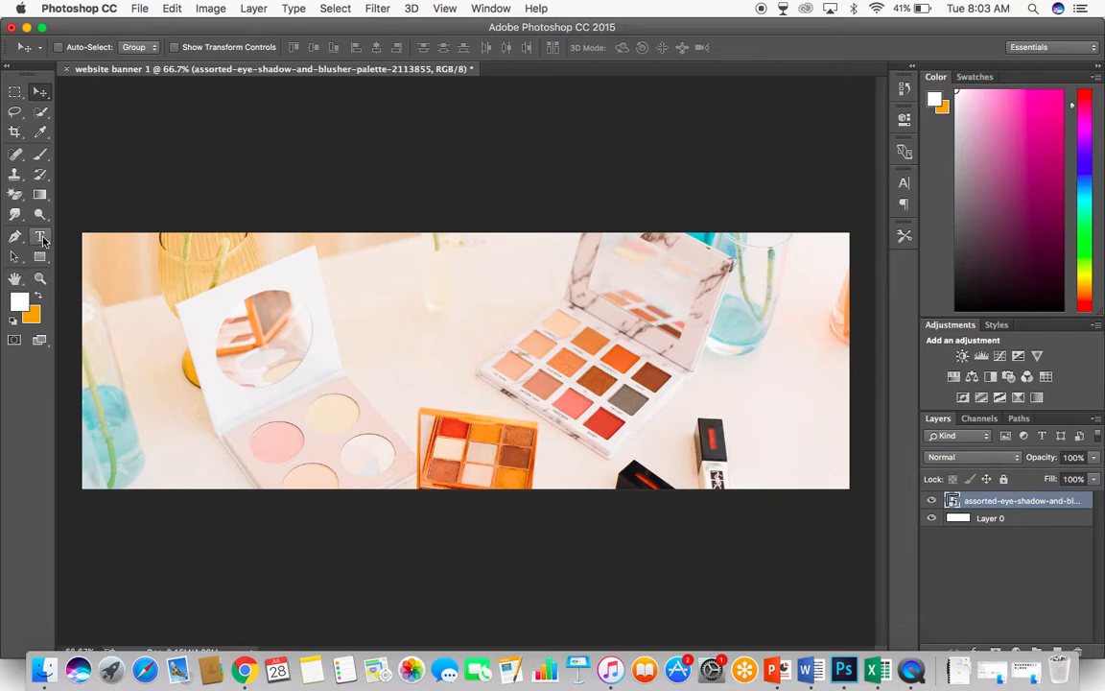
click(40, 237)
click(415, 317)
text(H)
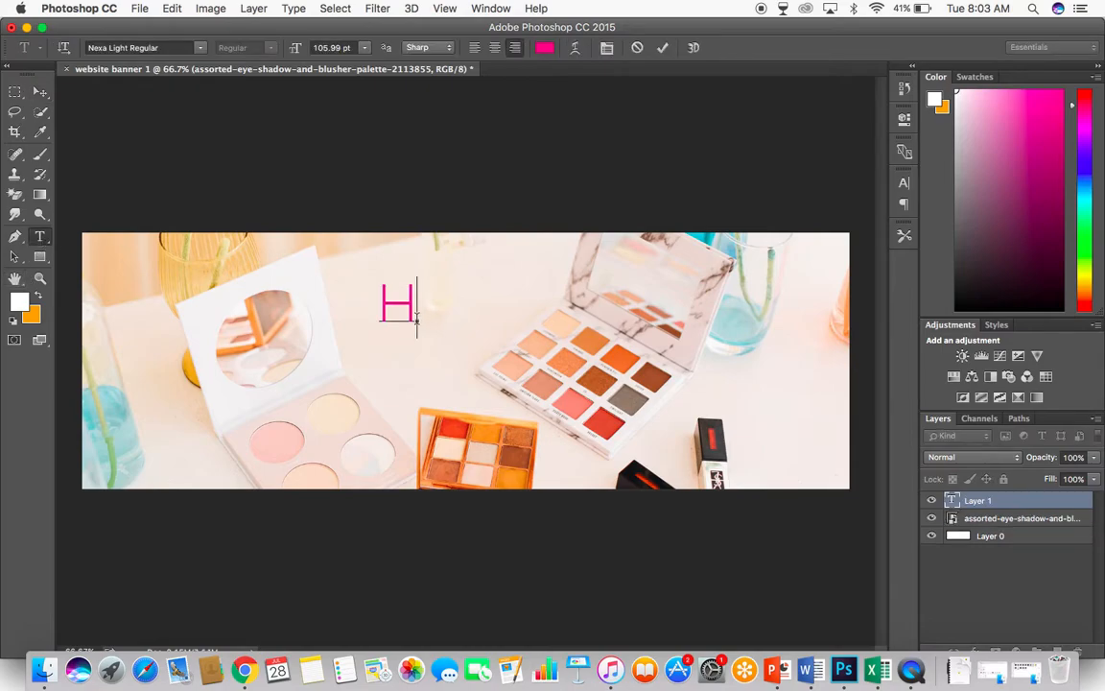
text(ey)
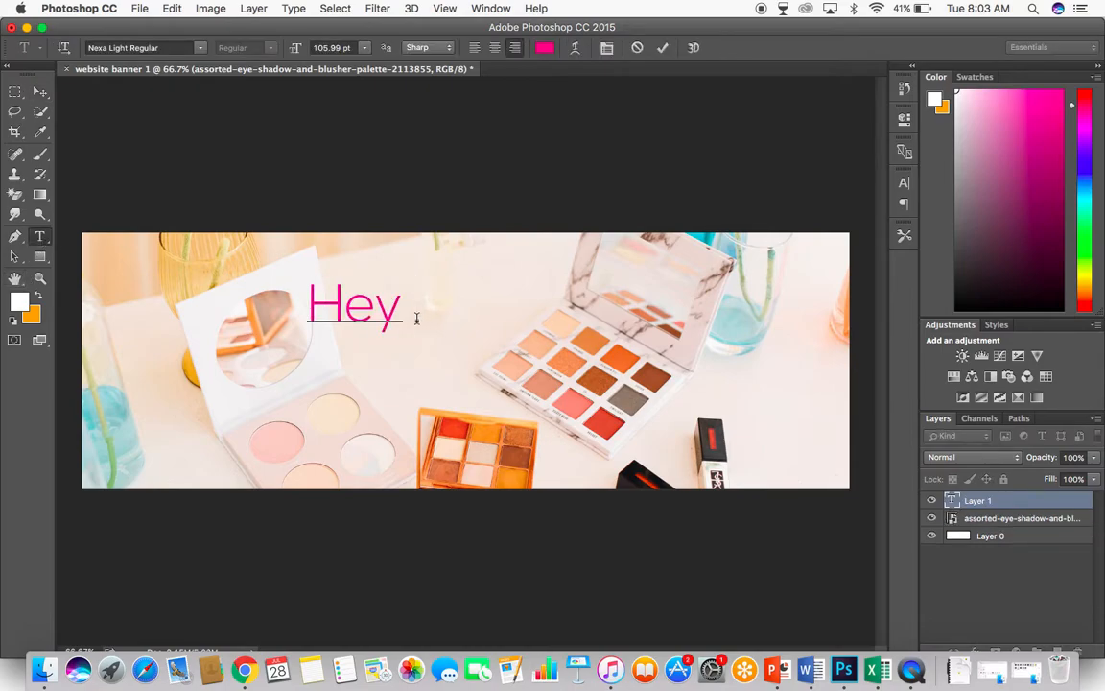
text( There)
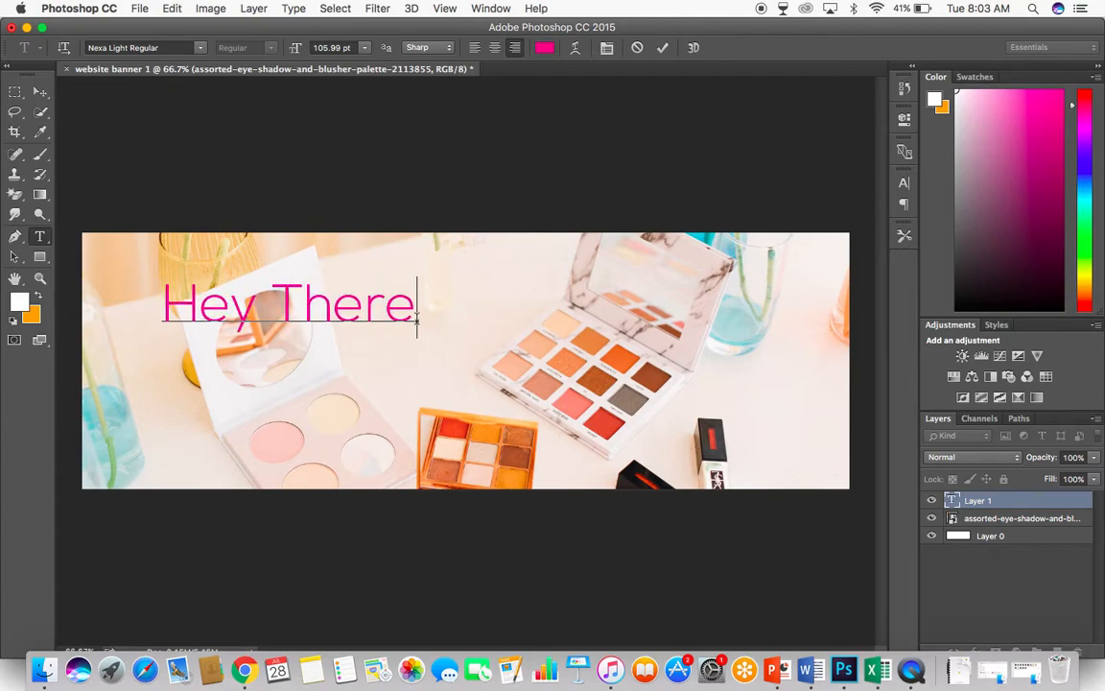
- Change the colour of the whole "Hey There" text to the dark purple 251920
key(super+a)
click(317, 305)
triple_click(317, 305)
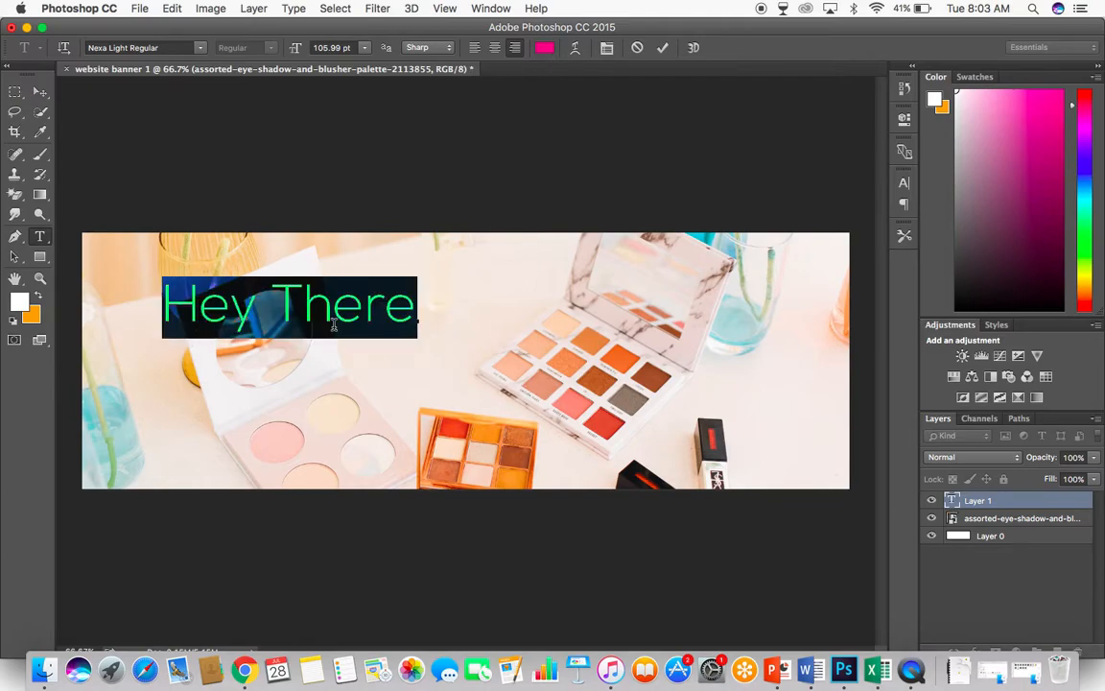
click(544, 48)
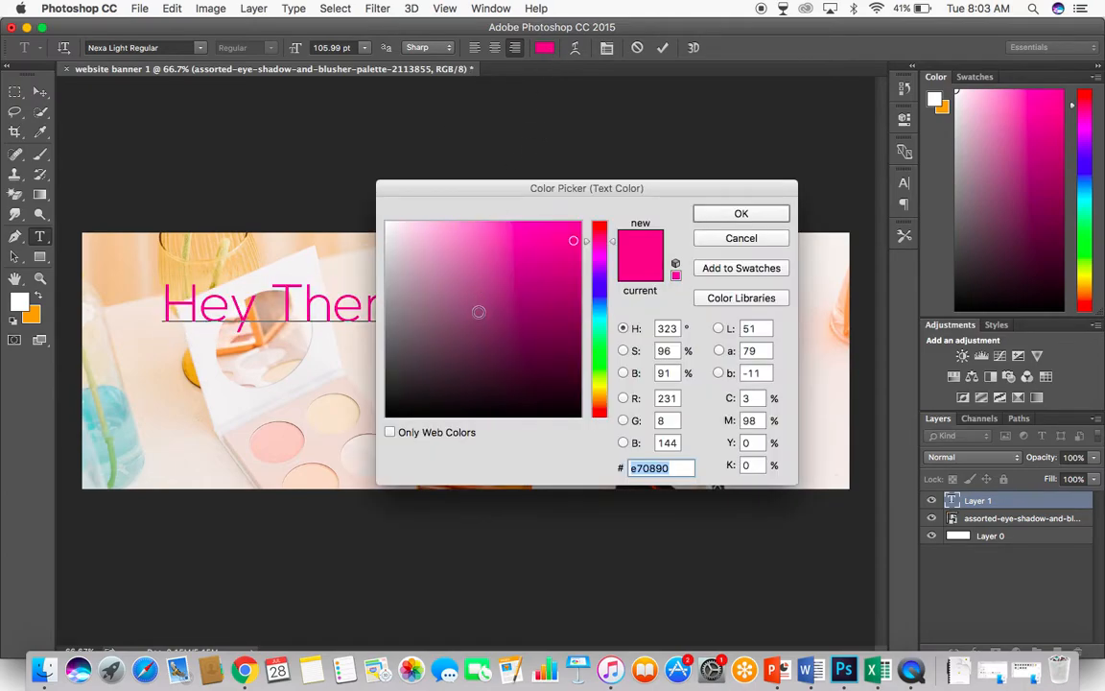
click(497, 366)
click(451, 389)
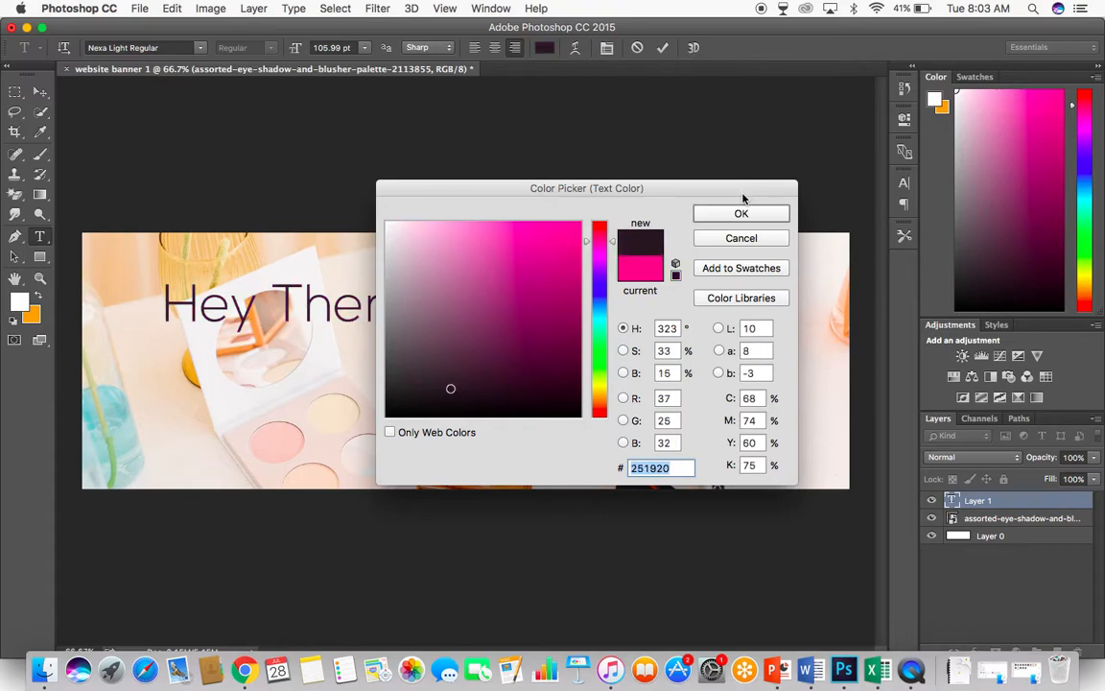
click(741, 214)
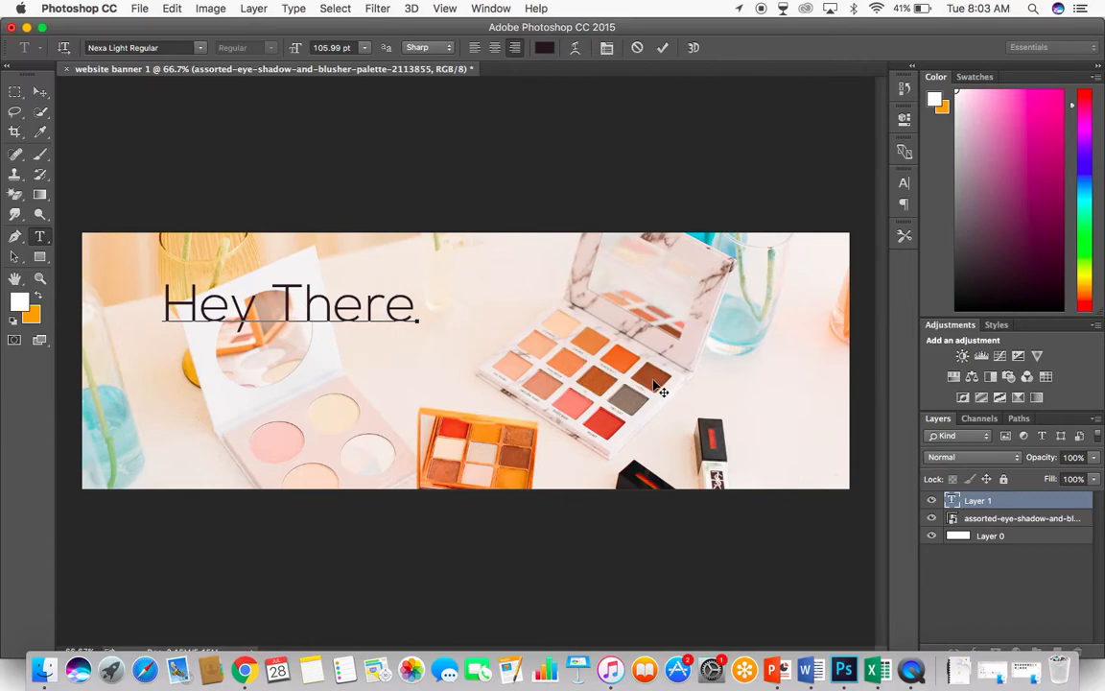
- Recolour the whole "Hey There" text with the brown sampled from the dark brown eye shadow pan in the marble palette
triple_click(299, 290)
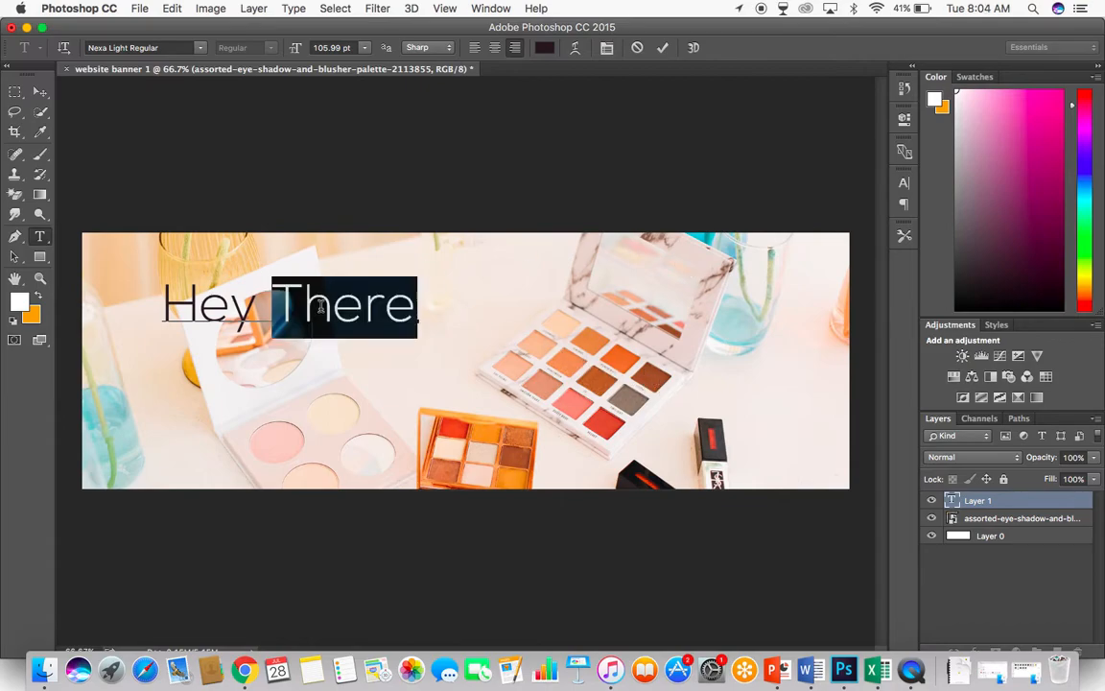
click(546, 47)
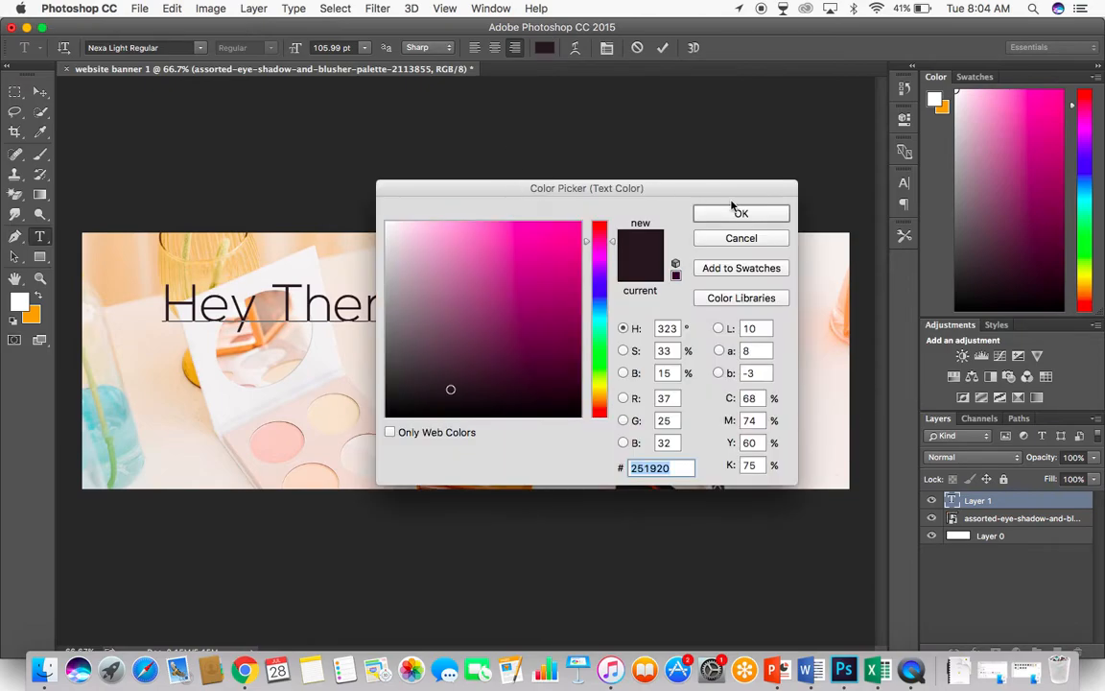
click(680, 130)
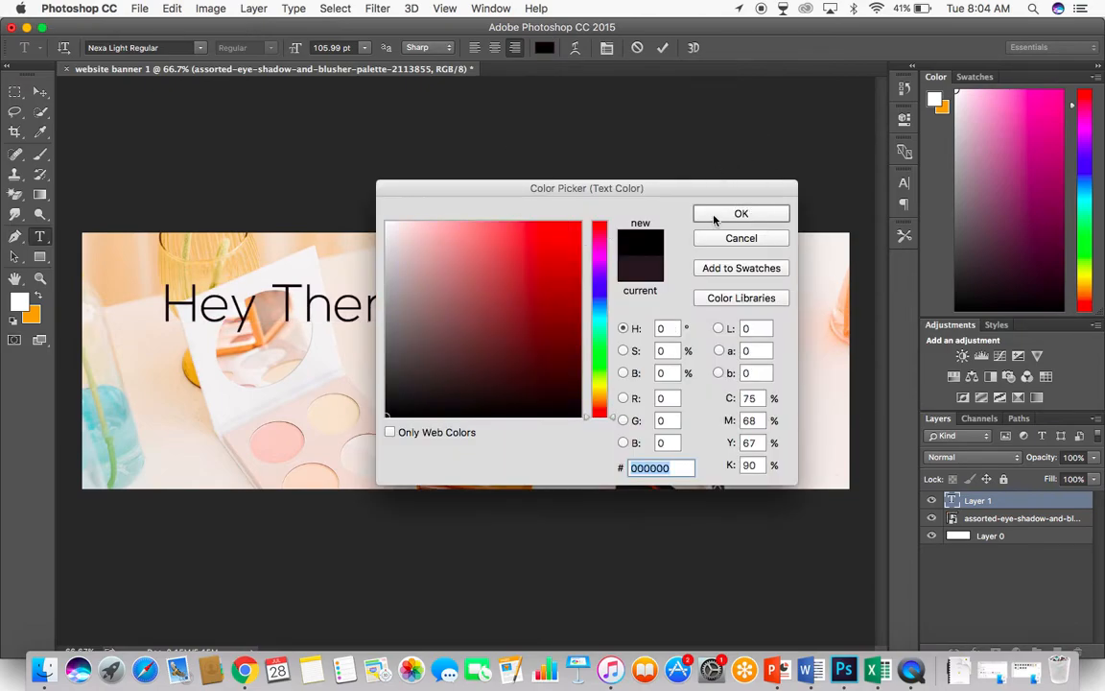
drag(662, 189, 349, 269)
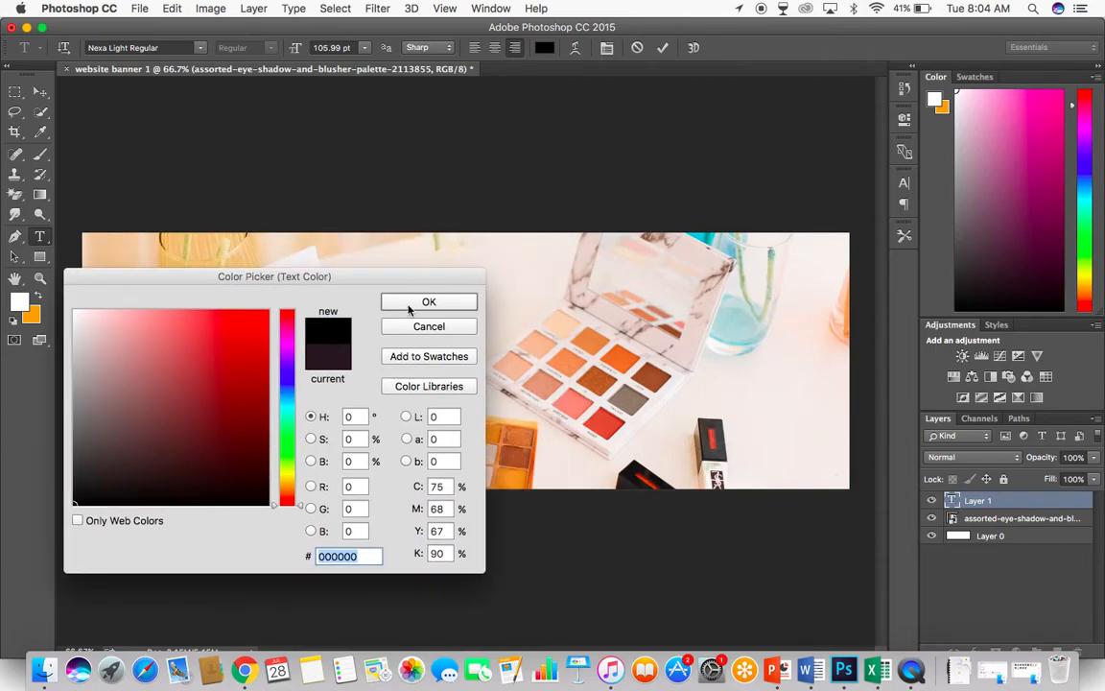
click(654, 372)
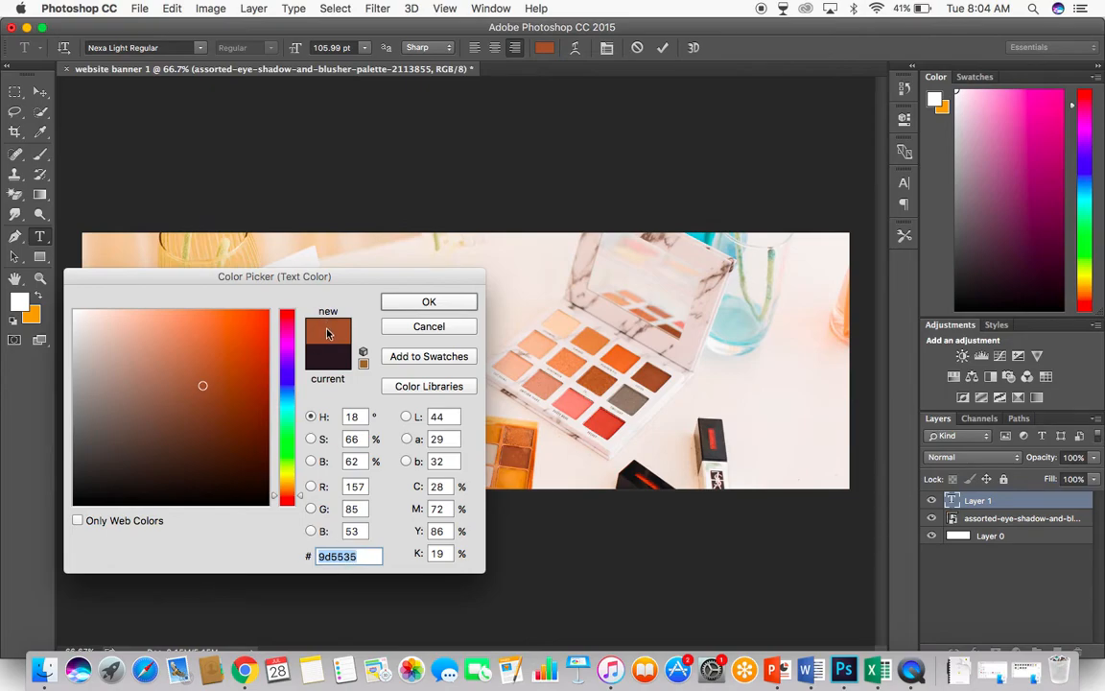
click(619, 358)
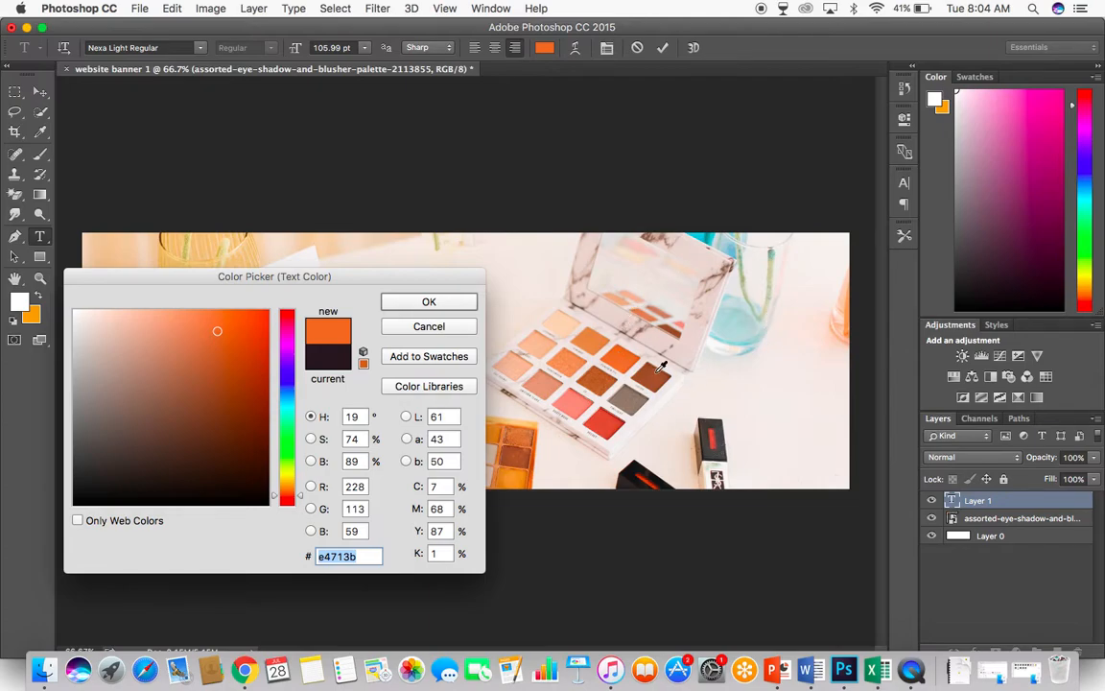
click(656, 377)
click(428, 302)
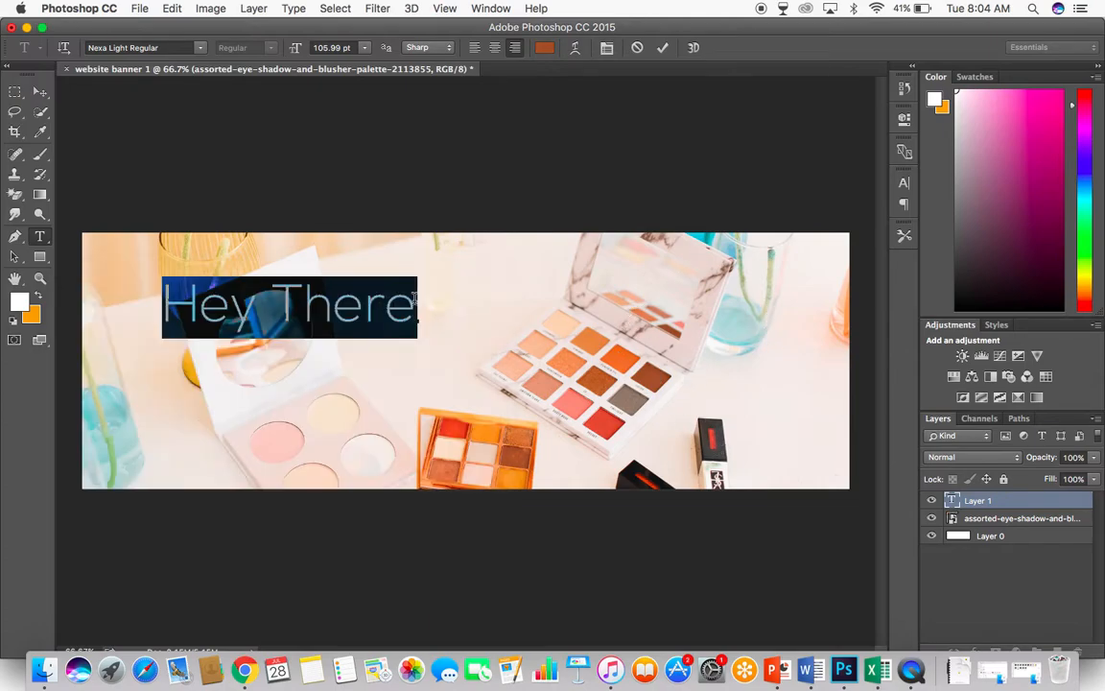
- Set the font of the whole "Hey There" text to Mr Dafoe Regular
click(258, 329)
triple_click(323, 305)
triple_click(310, 317)
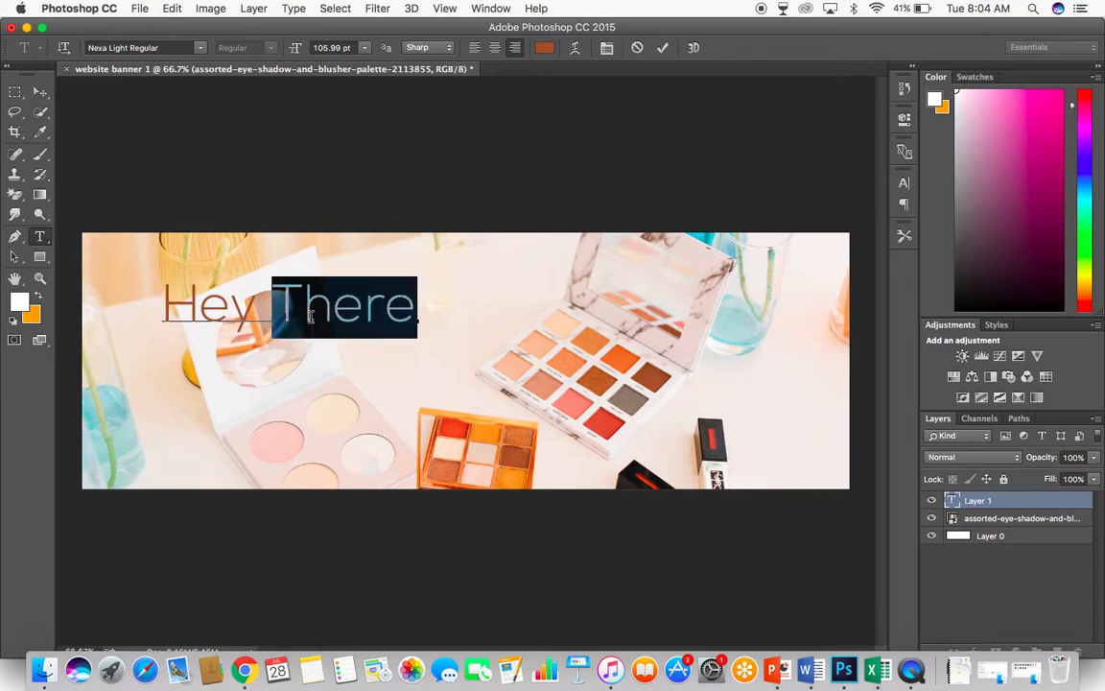
click(199, 48)
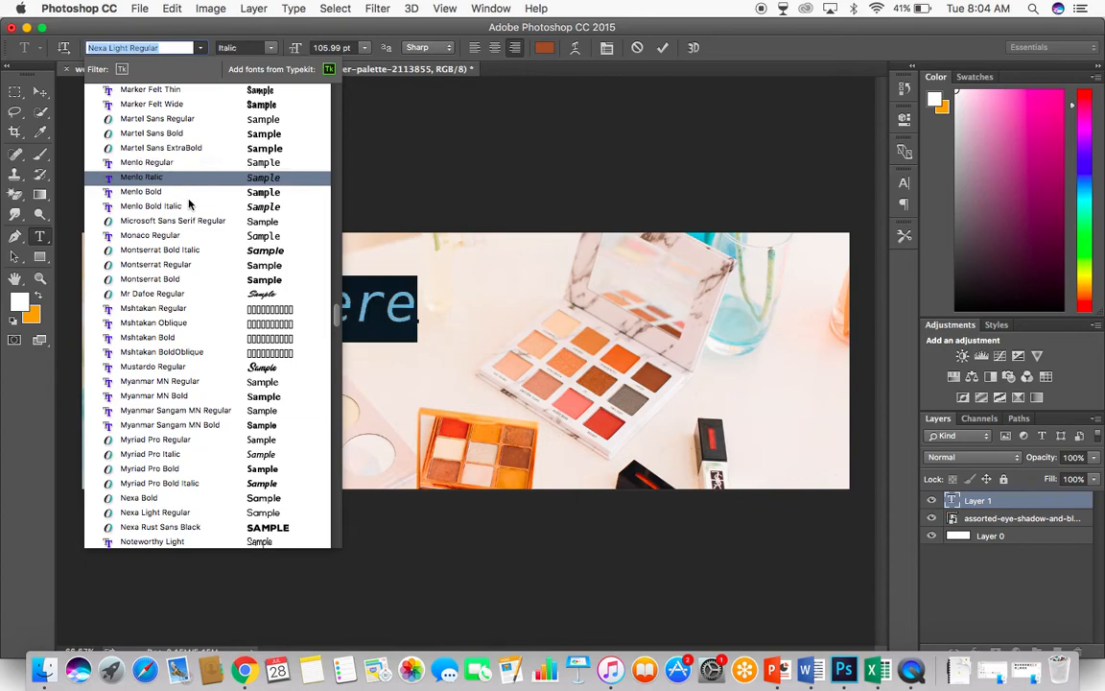
click(168, 294)
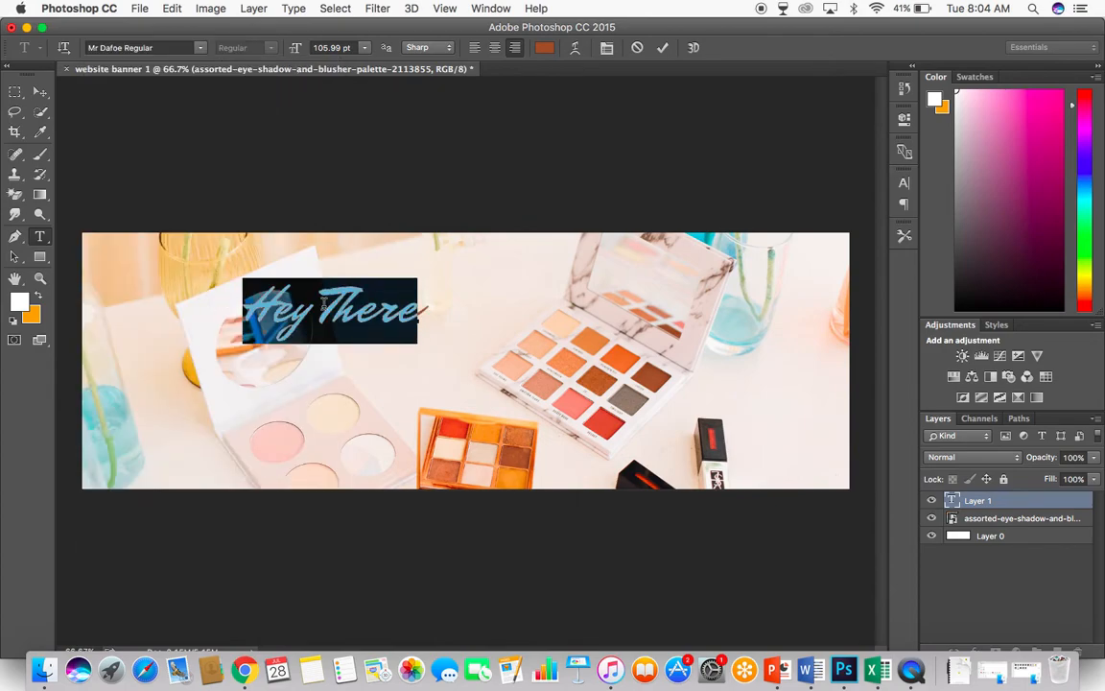
- Reduce the "Hey There" text to 83.99 pt and move it to the empty upper area between the two large palettes
double_click(323, 302)
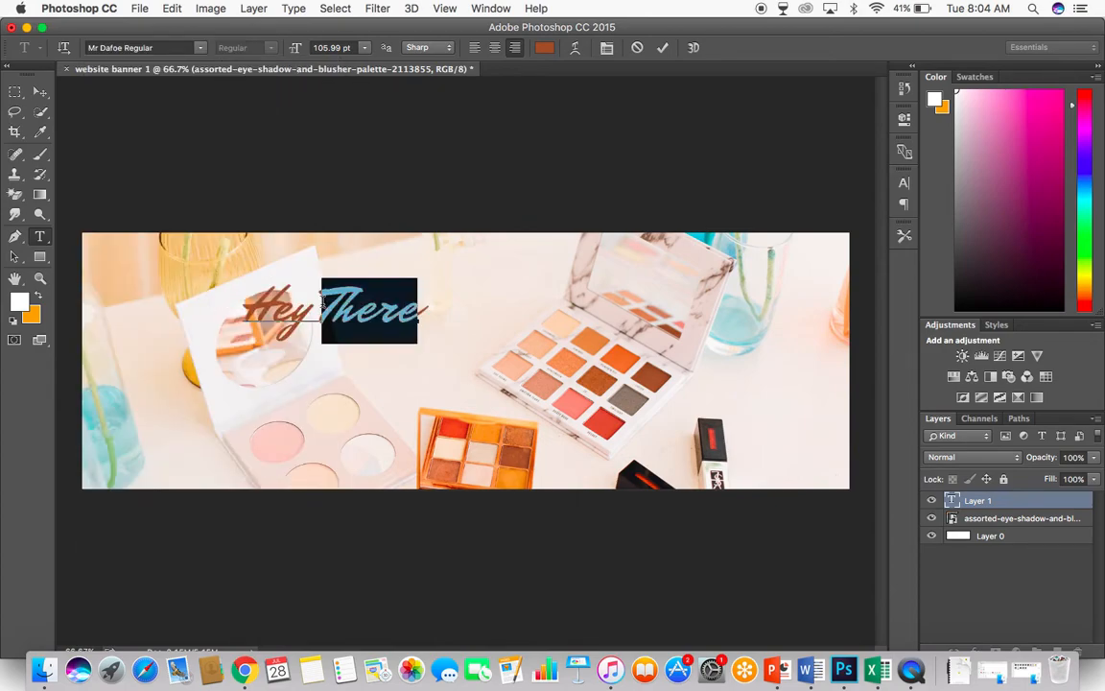
key(super+a)
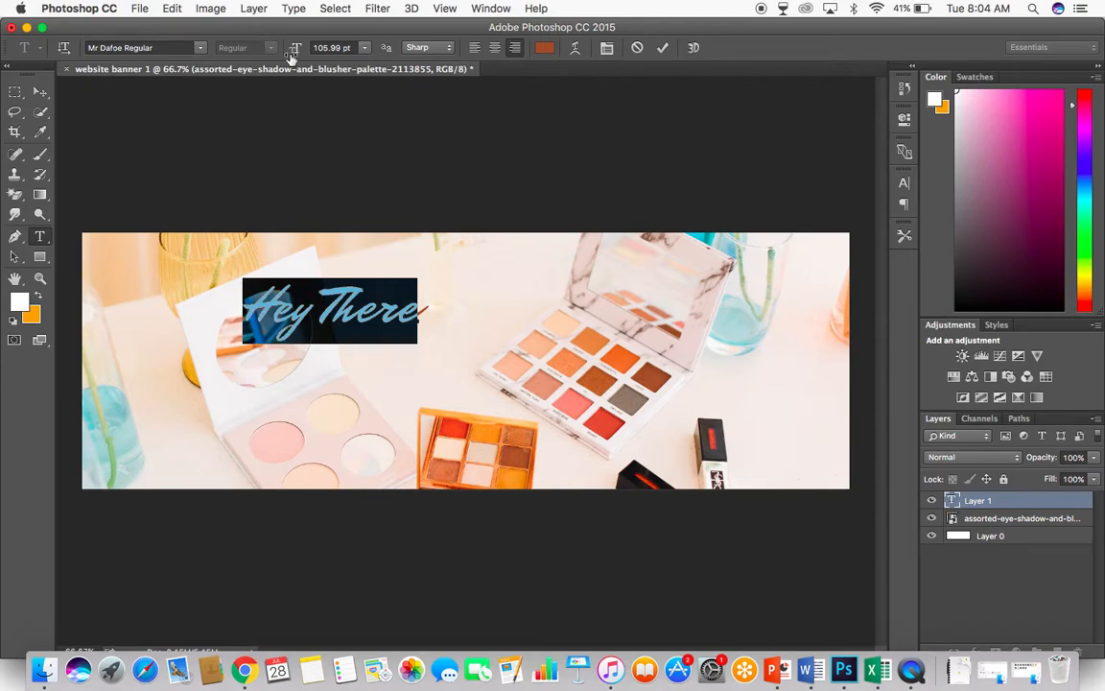
drag(293, 48, 280, 48)
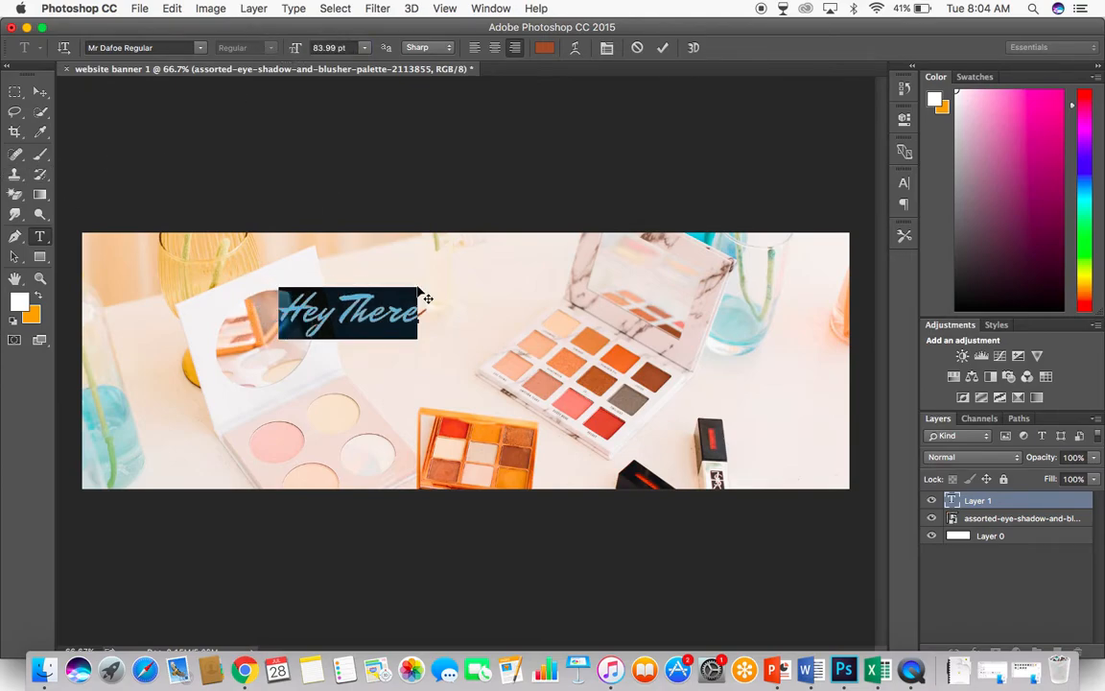
click(41, 92)
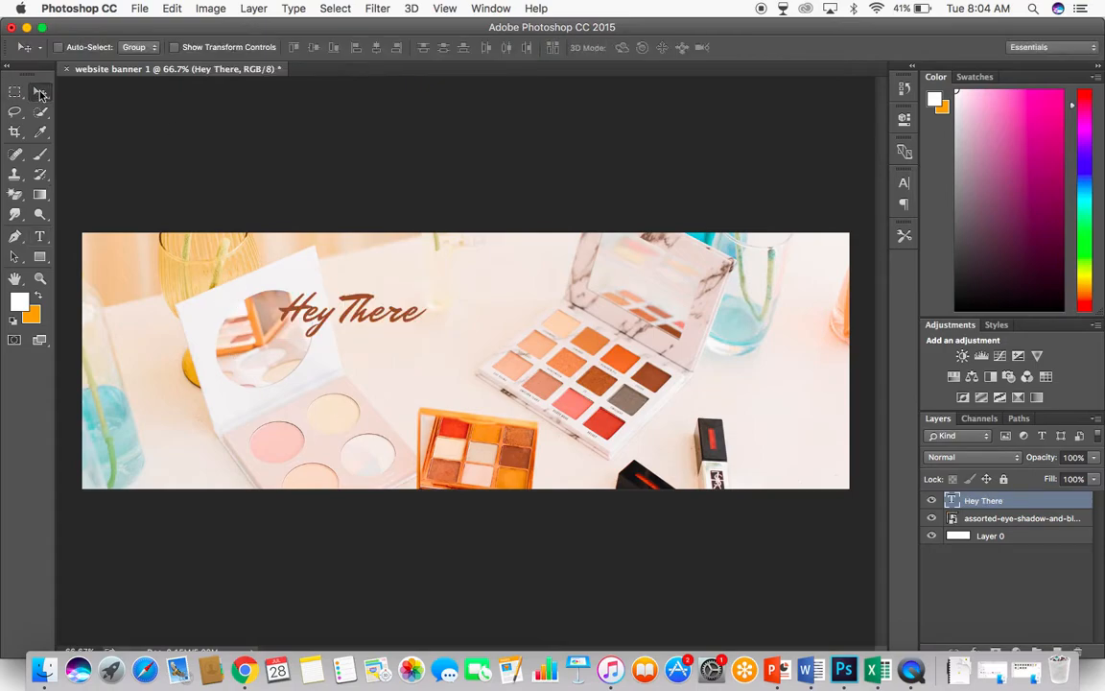
drag(328, 320, 431, 303)
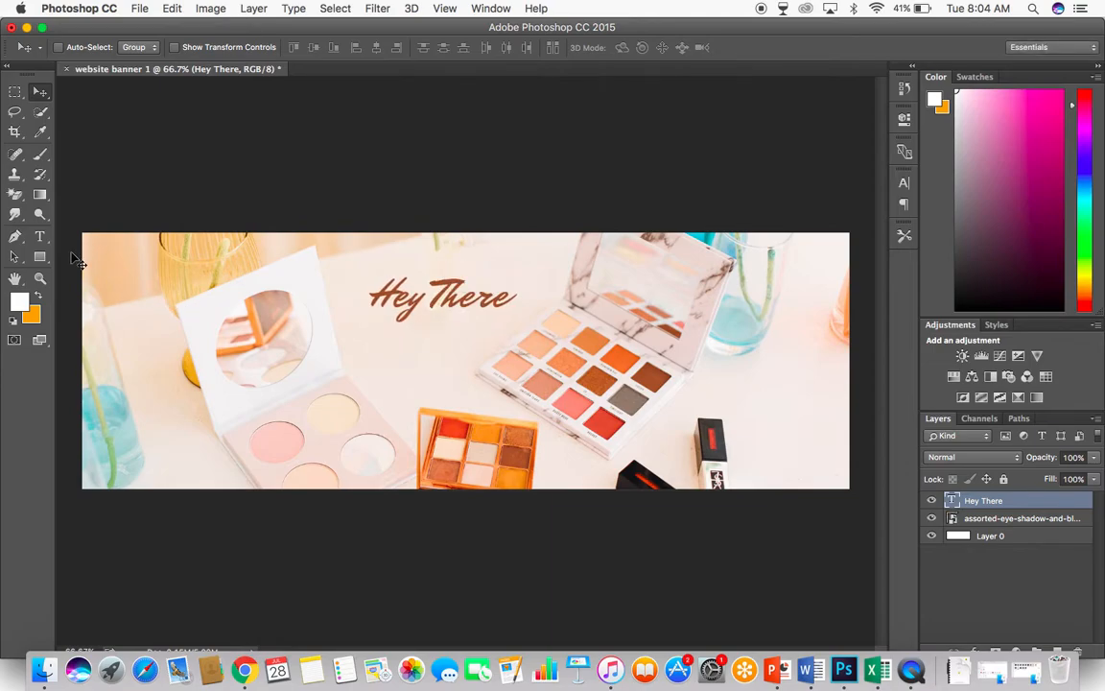
- Add a new text line reading "40-70 % Off" beneath the "Hey There" heading
click(39, 236)
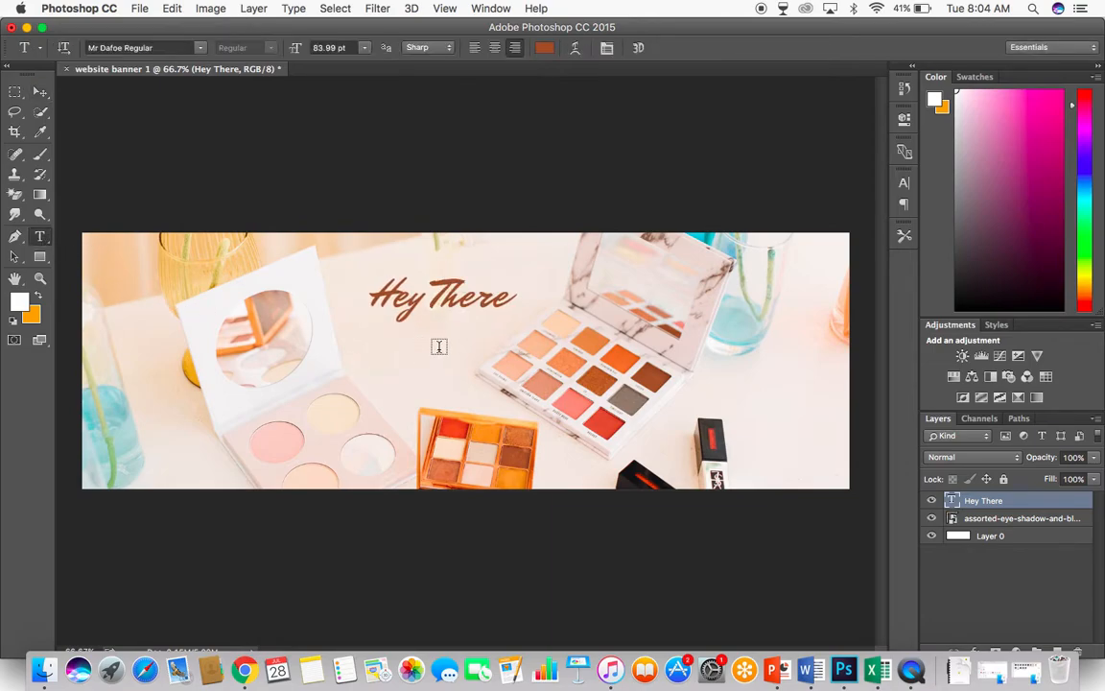
click(442, 352)
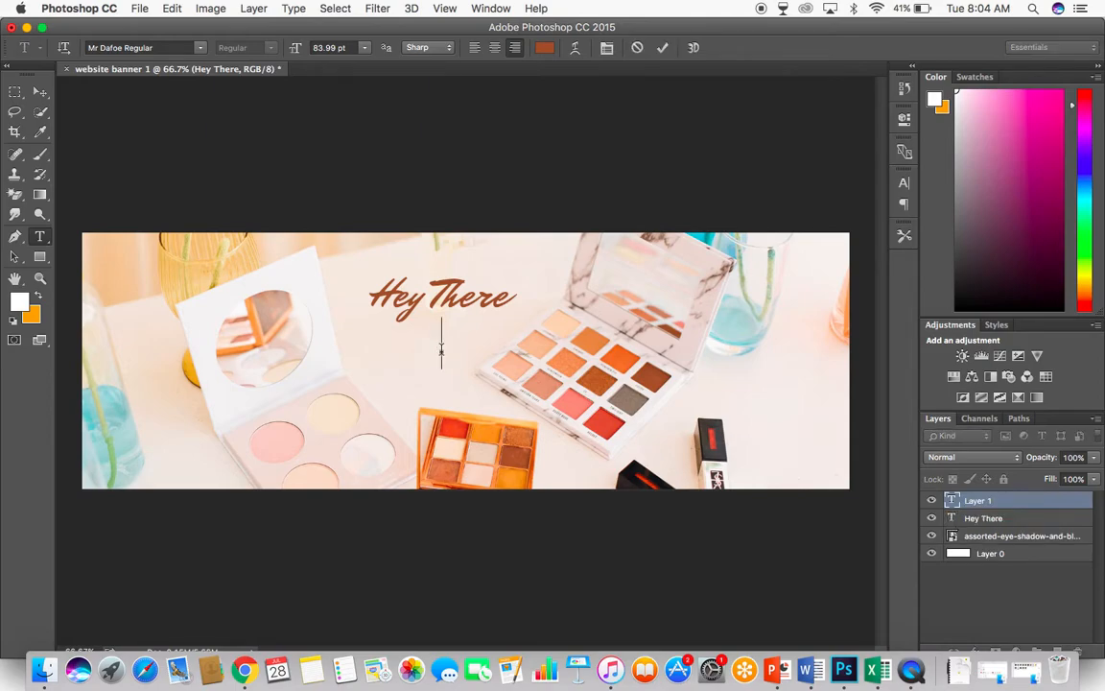
text(40%)
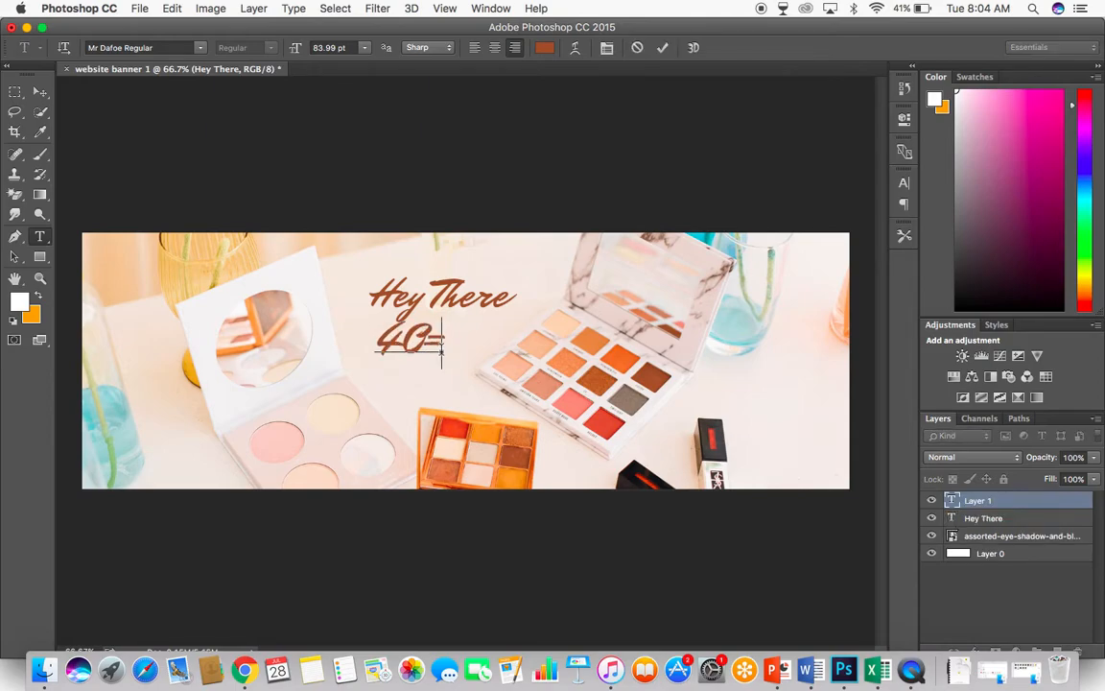
key(BackSpace)
text(-)
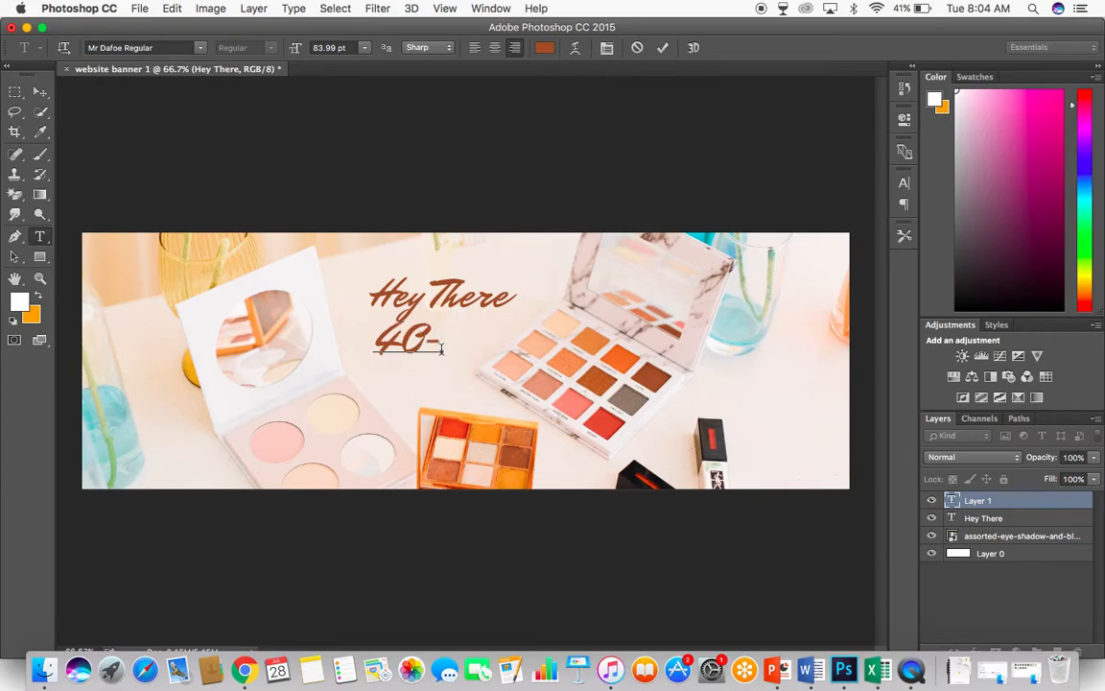
text(70)
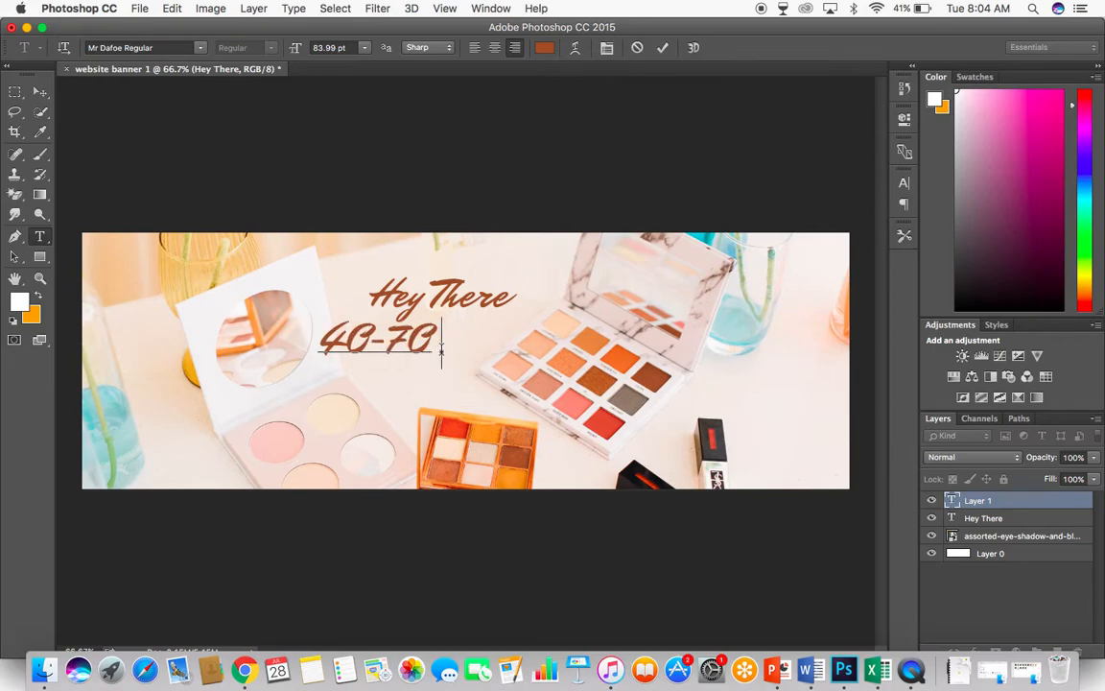
text( % Off)
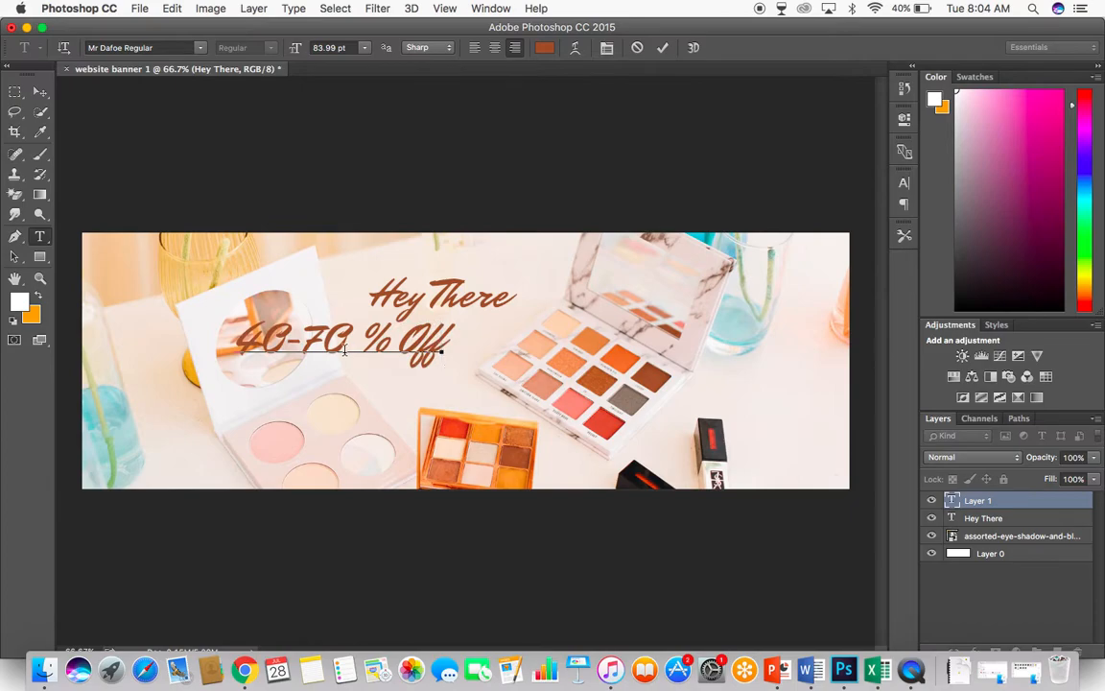
- Set the font of the whole "40-70 % Off" text to Montserrat Bold
key(super+a)
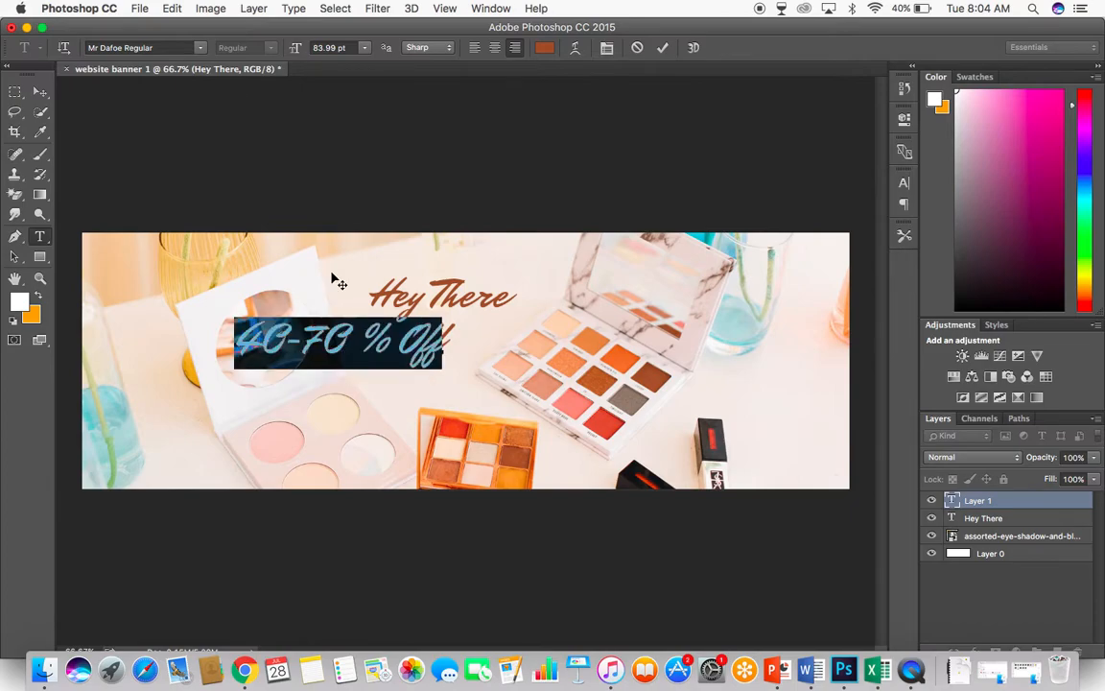
click(201, 48)
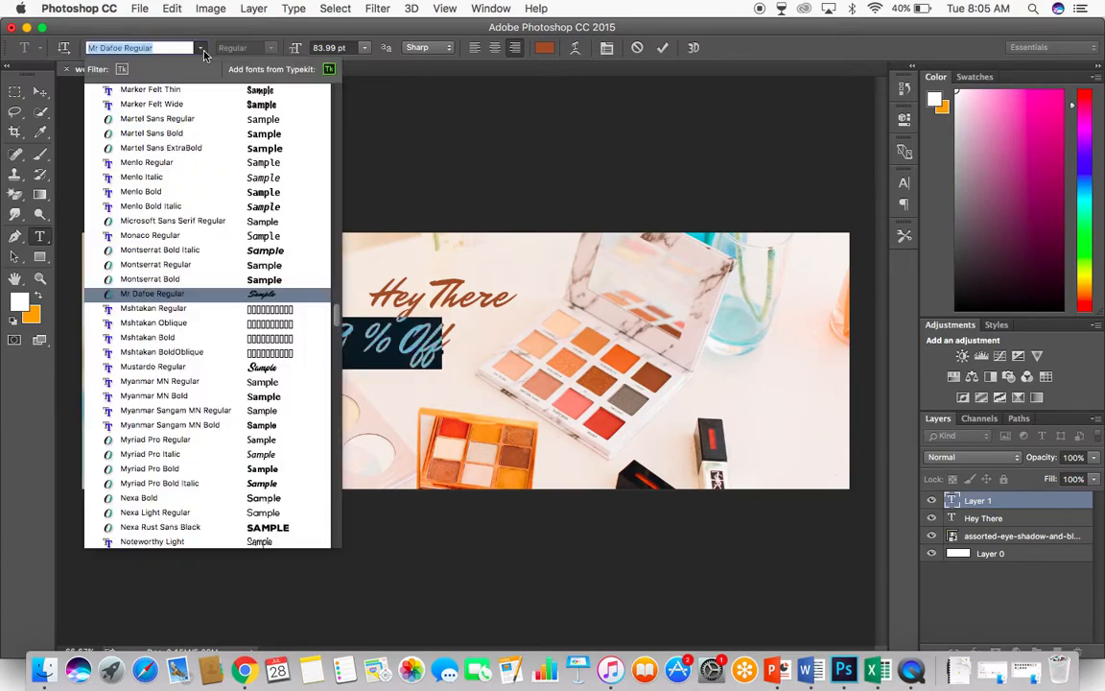
click(162, 279)
- Recolour the whole "40-70 % Off" text with the red d85a44 sampled from the red eye shadow pan in the marble palette
triple_click(321, 343)
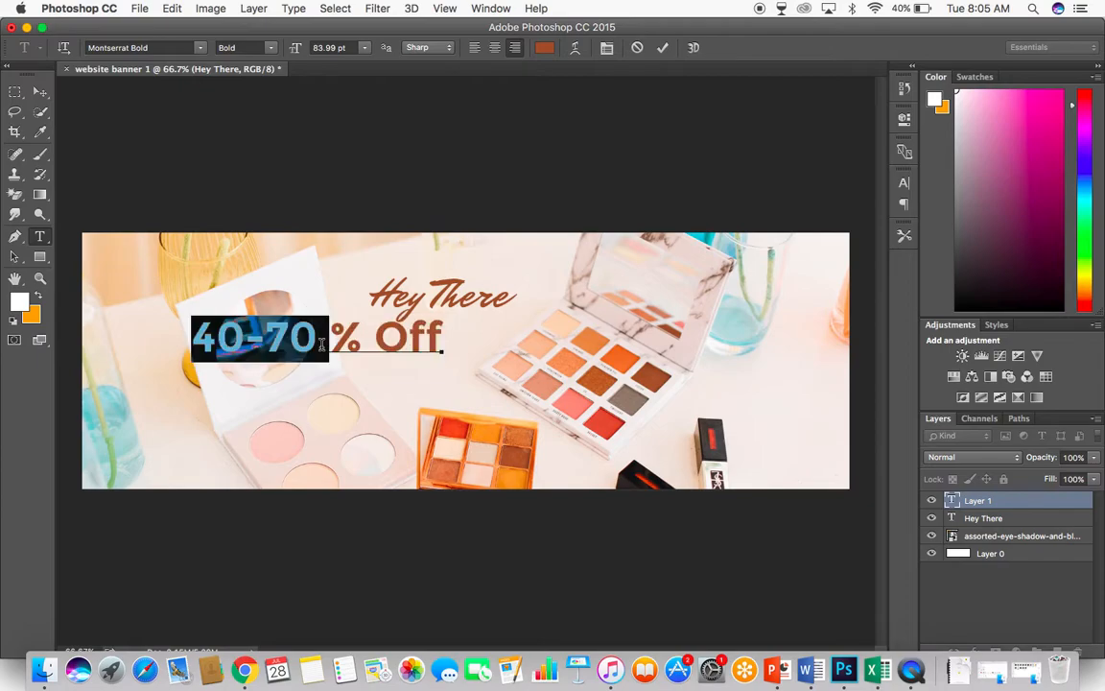
click(321, 344)
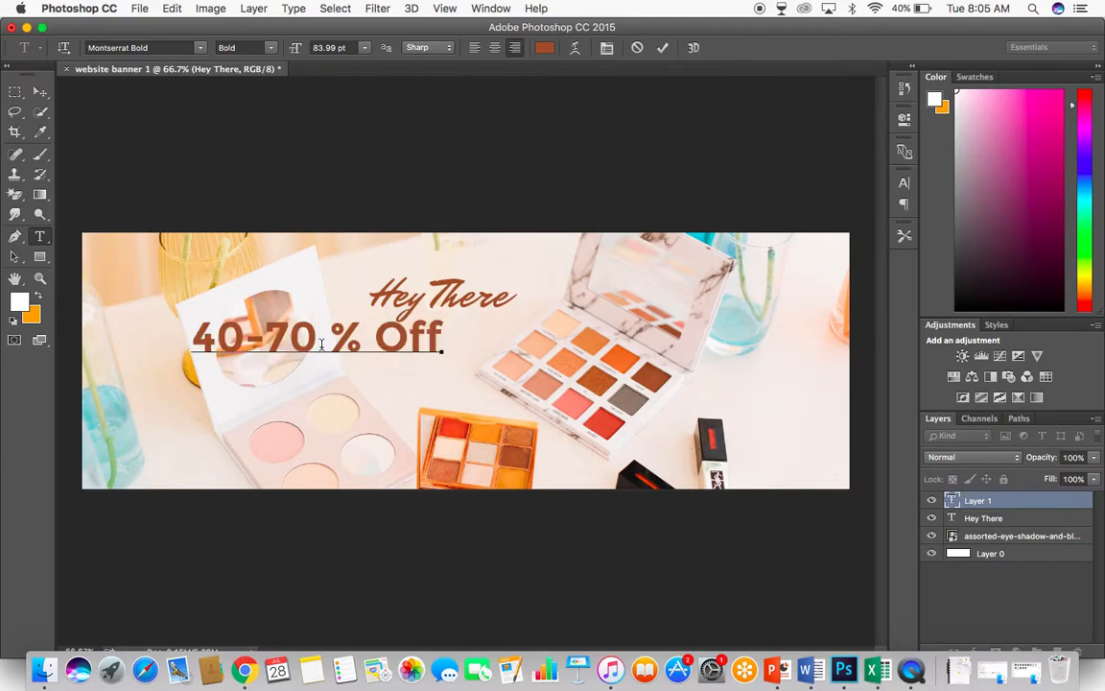
triple_click(322, 343)
click(545, 48)
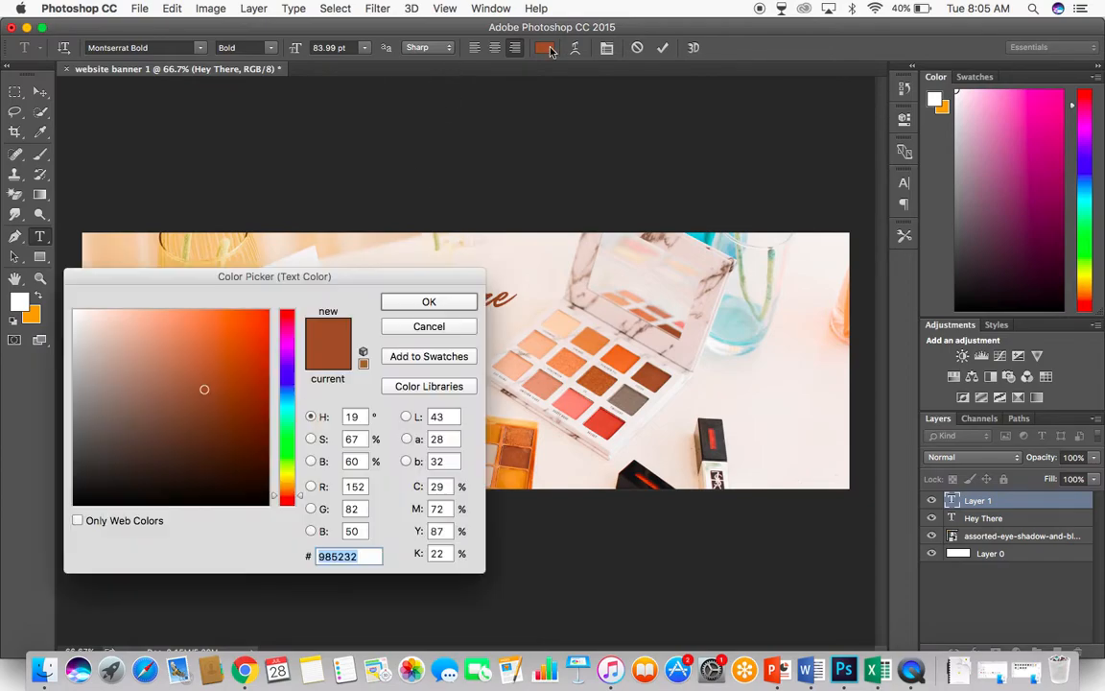
click(602, 432)
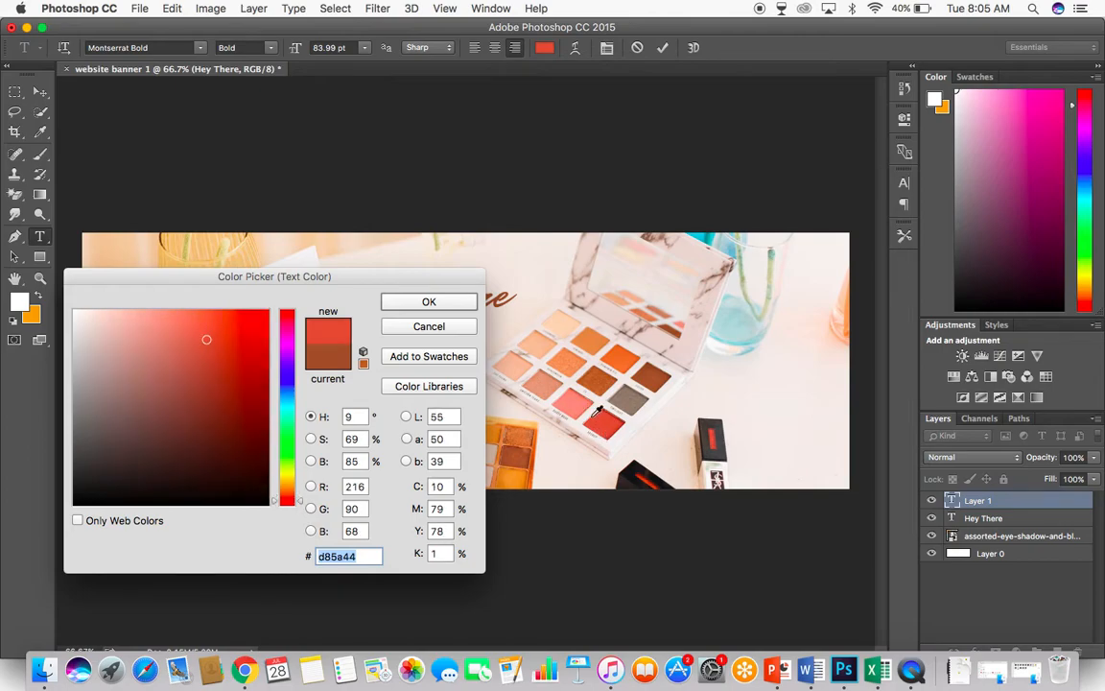
click(425, 303)
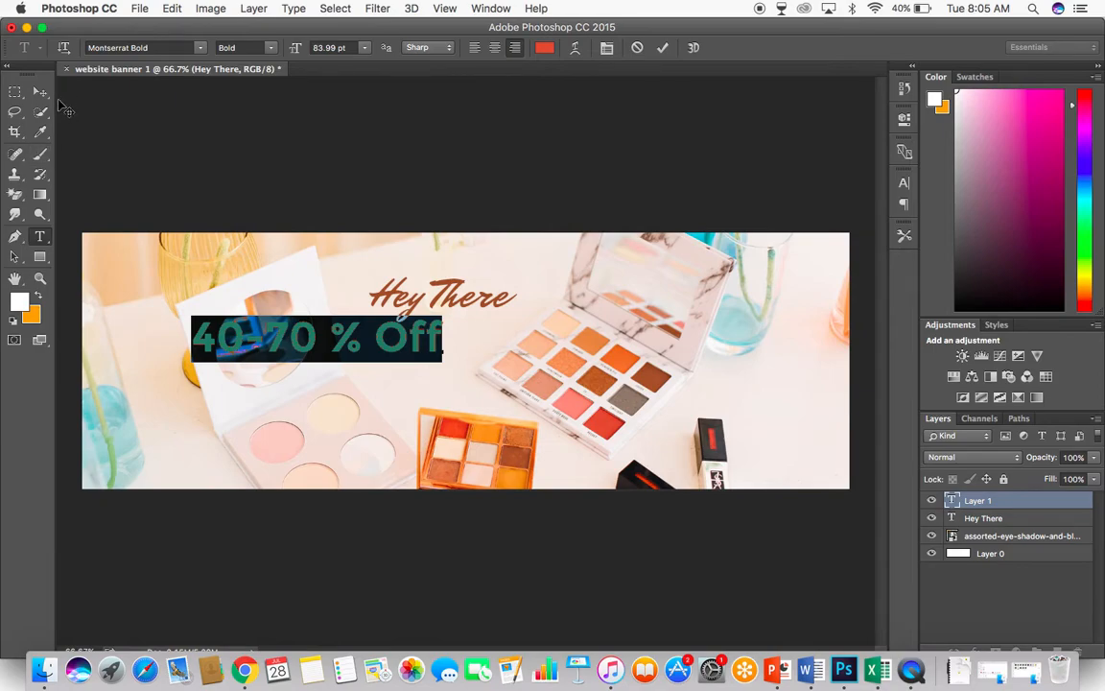
- Reduce the "40-70 % Off" text to 56.99 pt and position it directly beneath the "Hey There" heading
click(40, 91)
drag(260, 347, 415, 346)
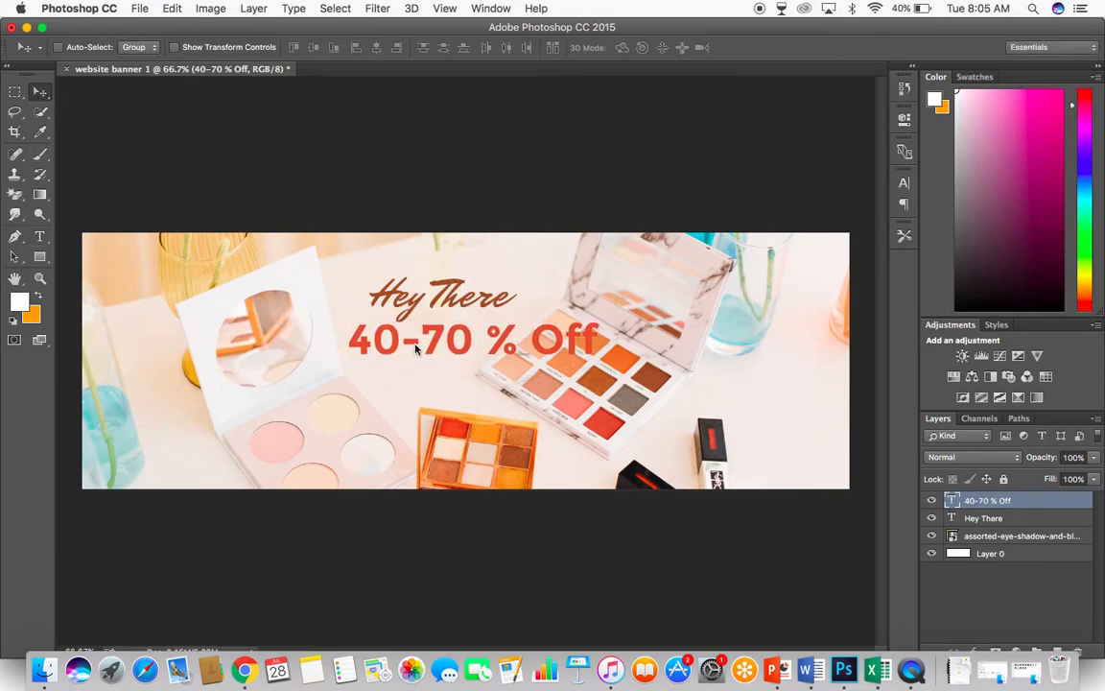
click(39, 236)
click(392, 340)
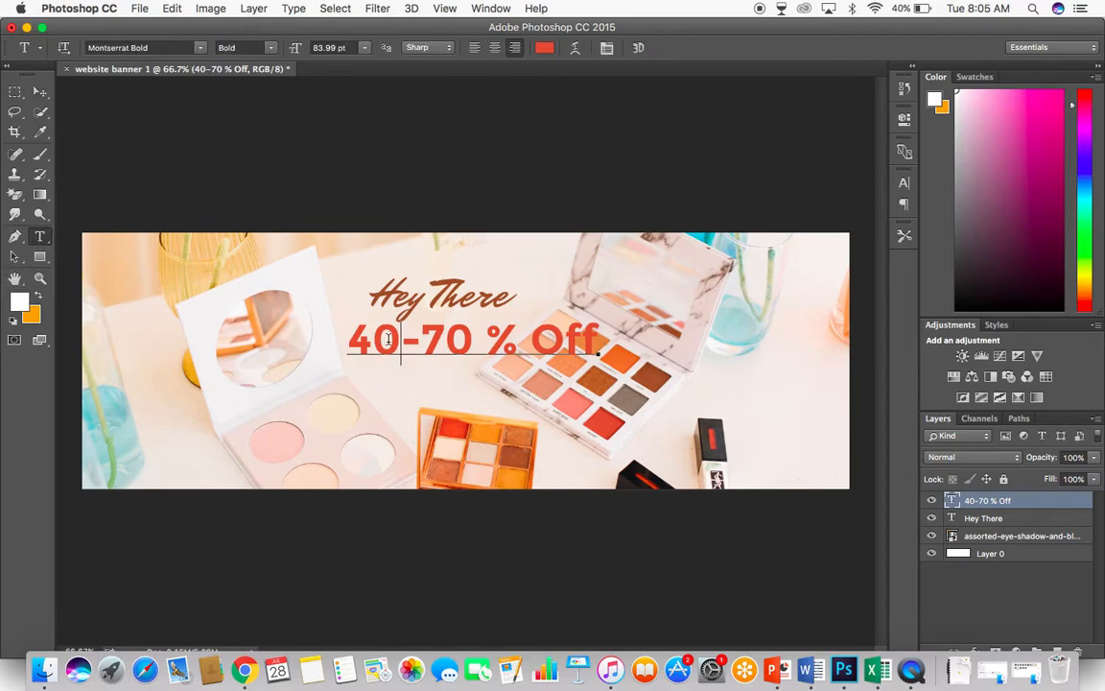
key(super+a)
drag(295, 48, 242, 45)
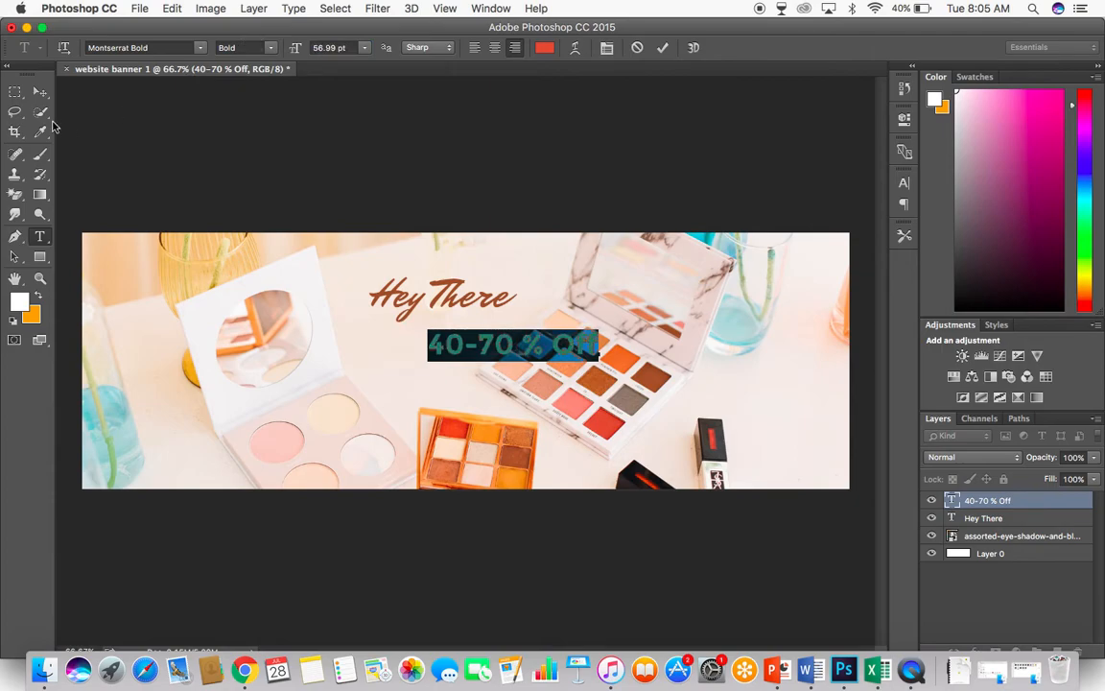
click(39, 91)
drag(473, 338, 403, 326)
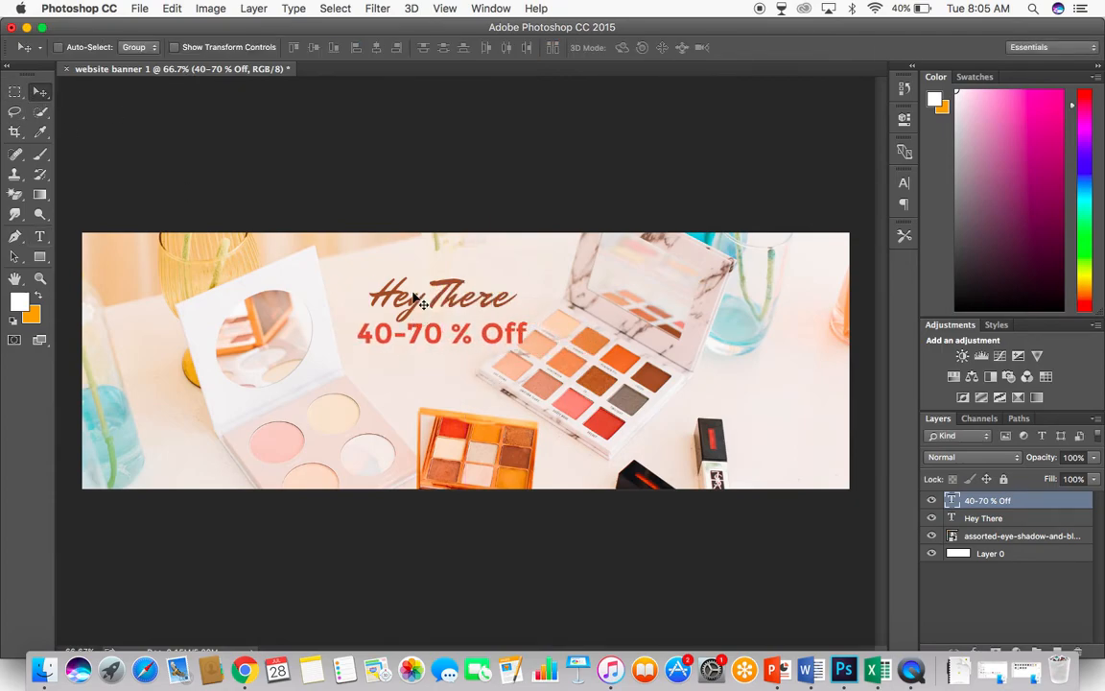
- Select the "Hey There" text layer and move it slightly higher on the banner
right_click(415, 298)
click(436, 300)
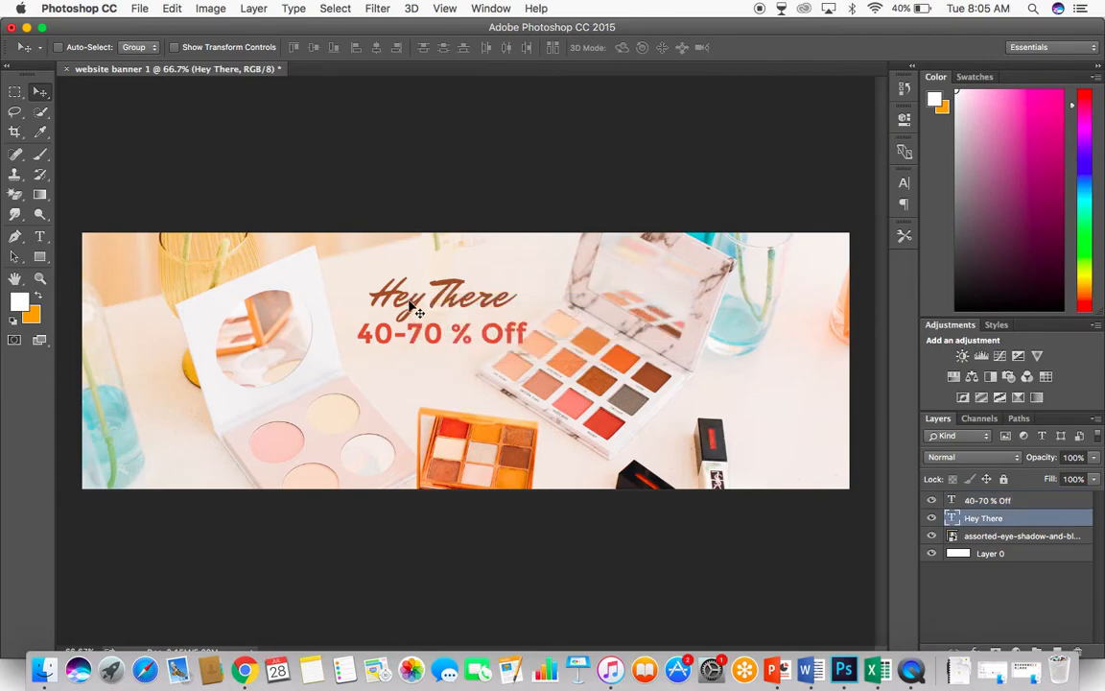
right_click(411, 305)
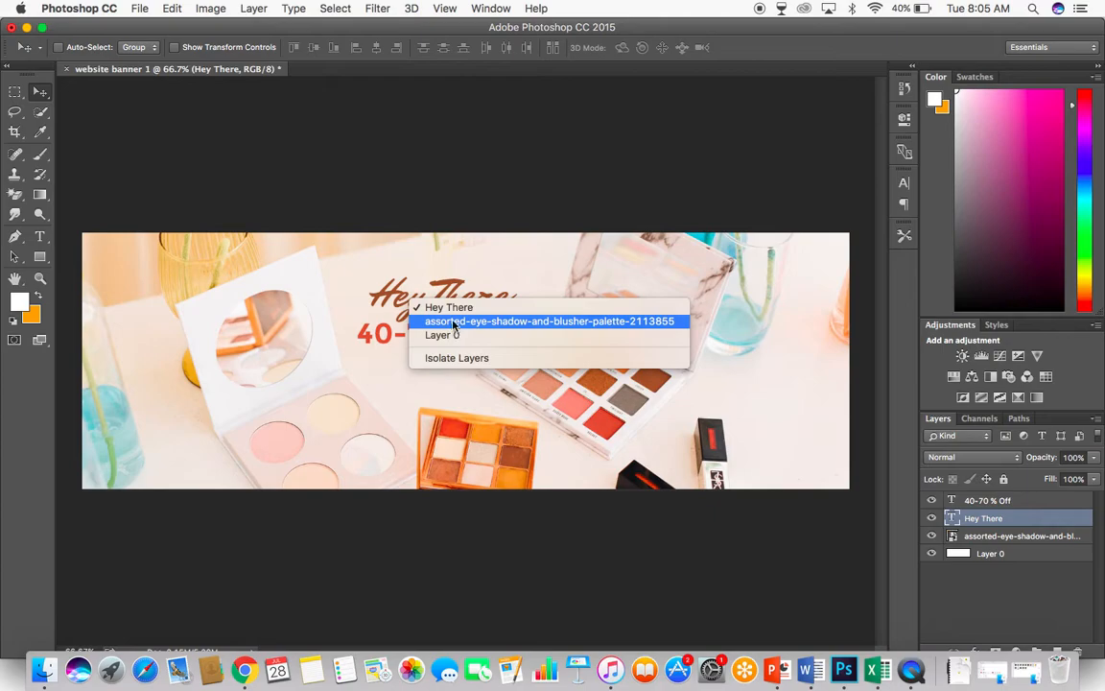
click(446, 308)
mouse_move(398, 298)
mouse_down()
mouse_move(379, 296)
mouse_move(402, 285)
mouse_up()
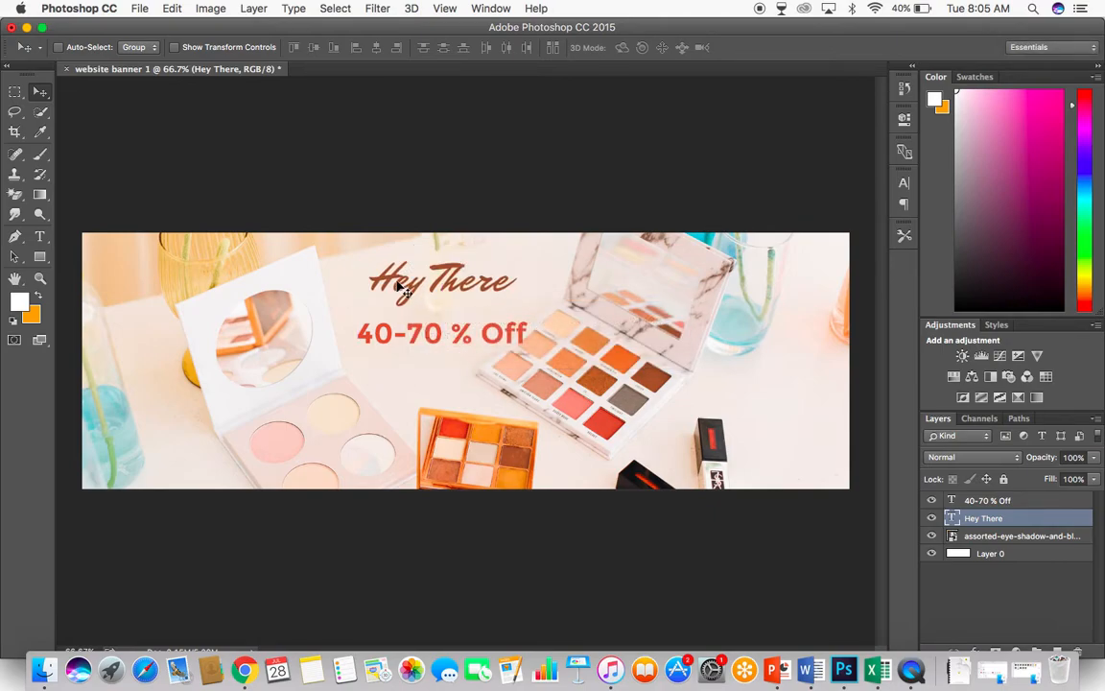
- Move the "40-70 % Off" text up so it sits close beneath the raised "Hey There" heading
right_click(431, 340)
click(476, 341)
drag(432, 346, 420, 329)
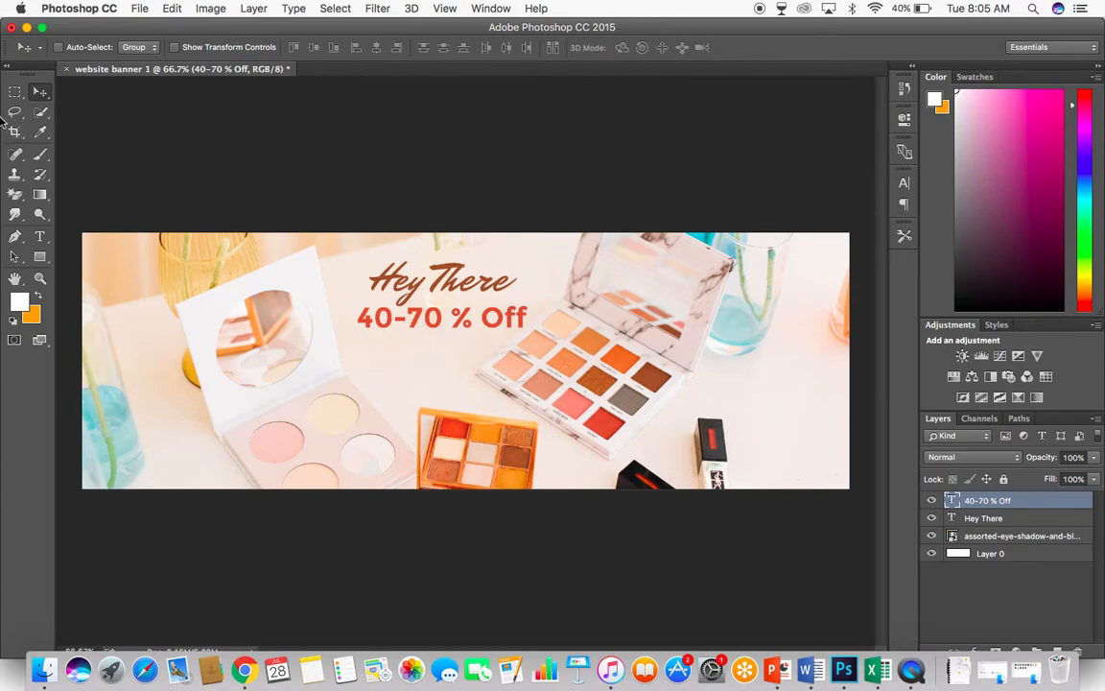
click(14, 93)
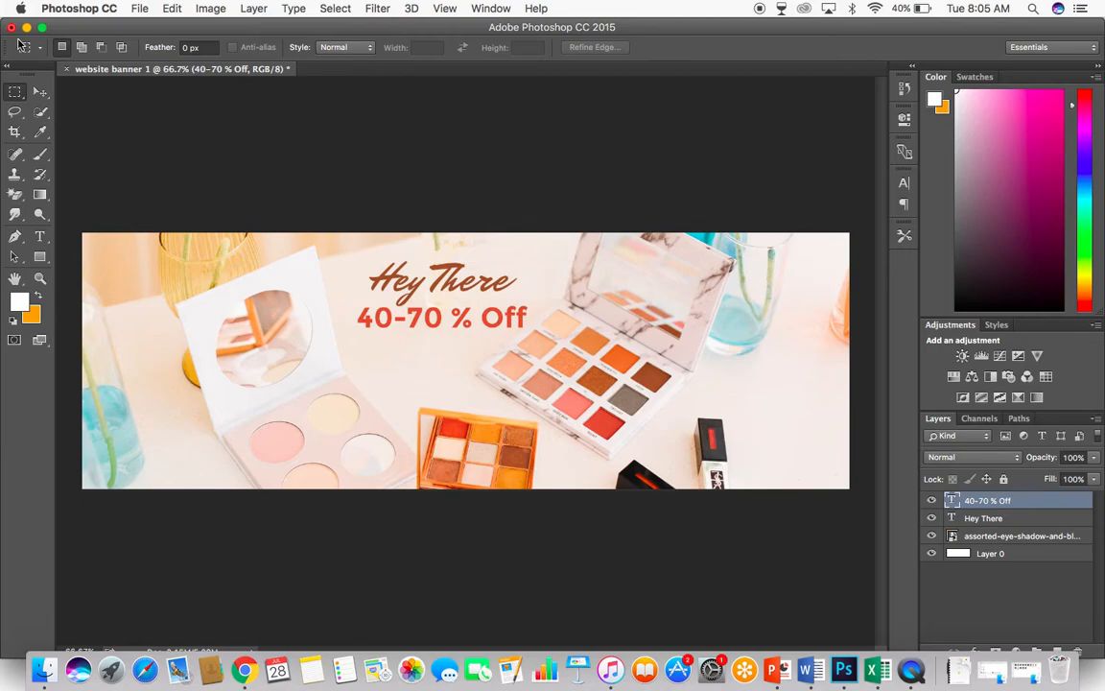
click(40, 91)
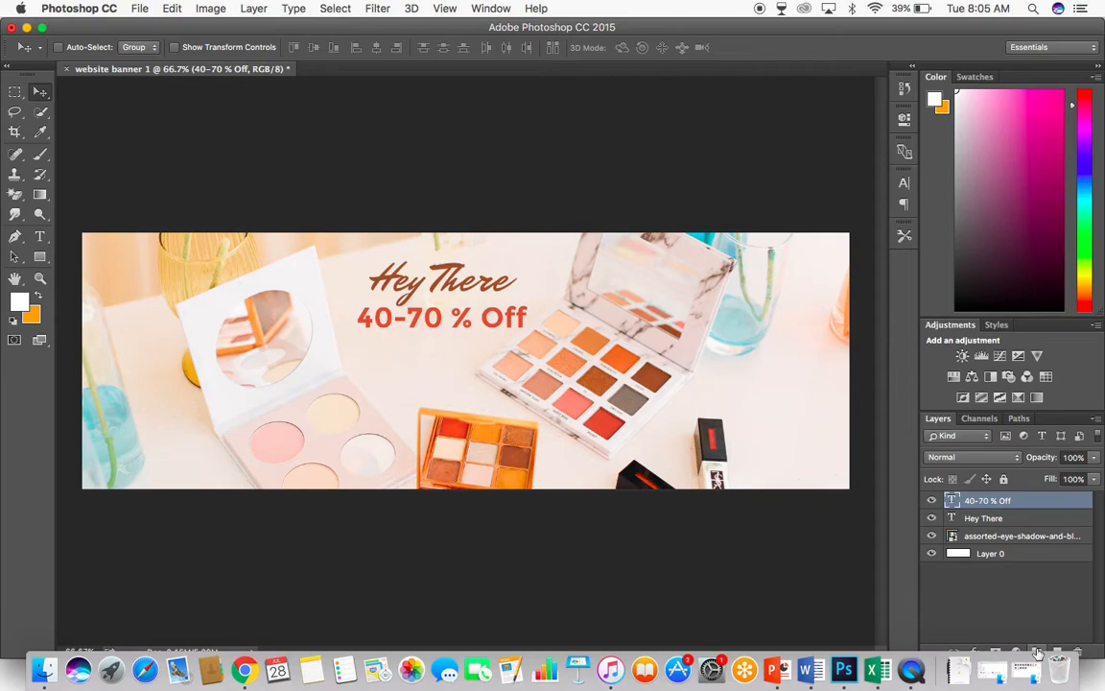
click(1037, 651)
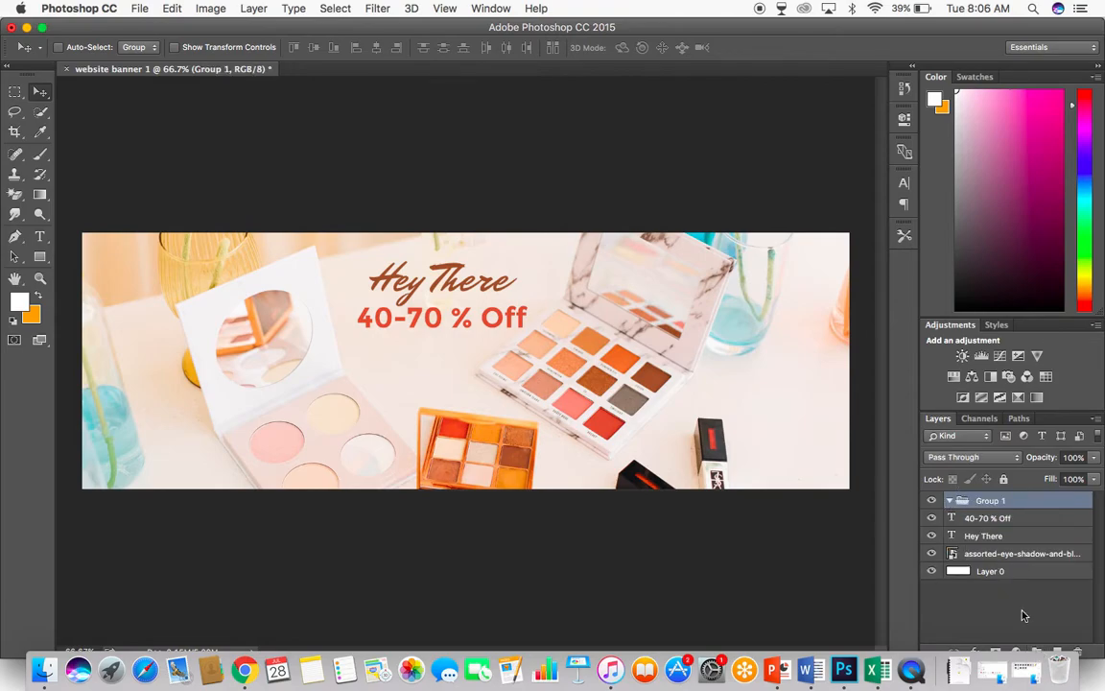
click(1015, 651)
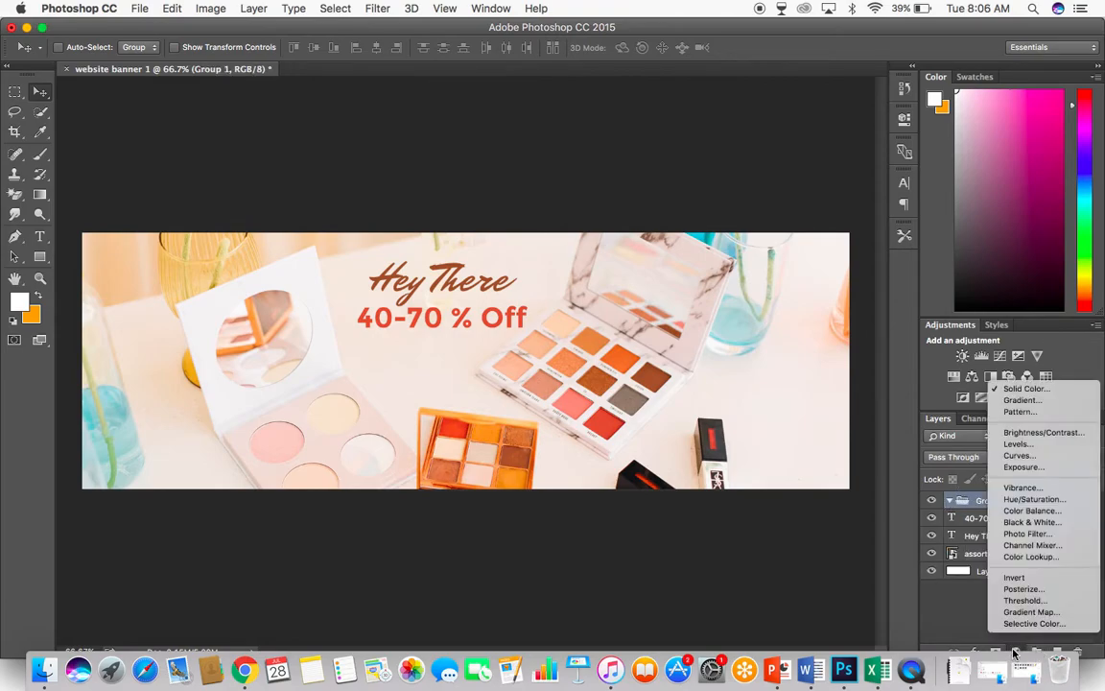
click(940, 634)
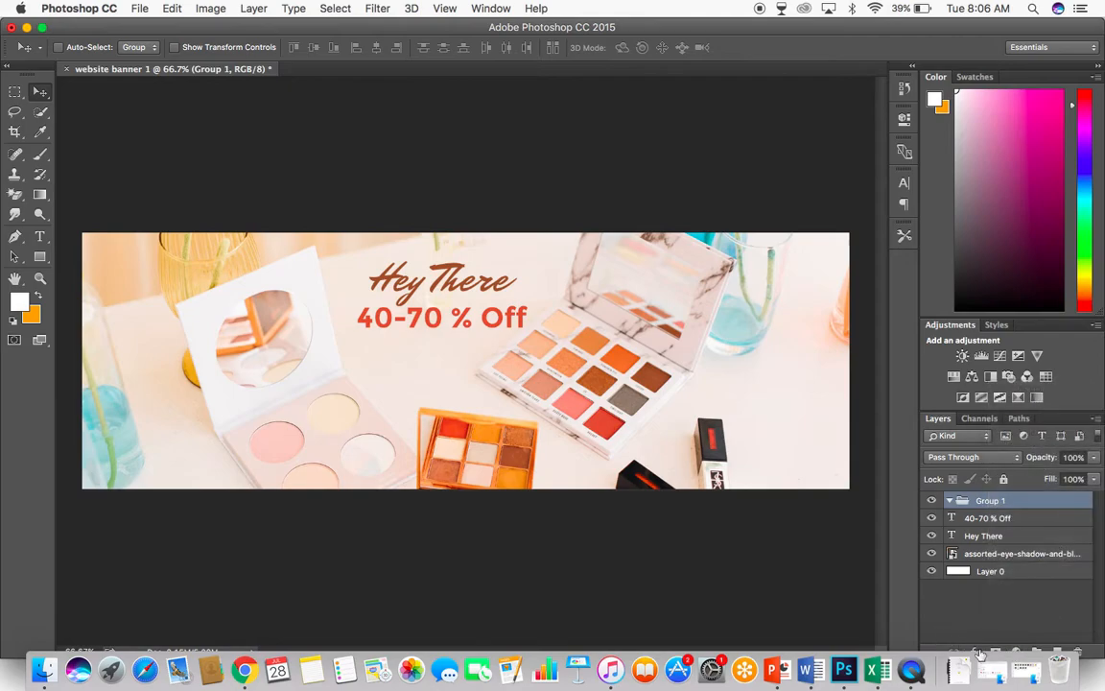
click(1058, 653)
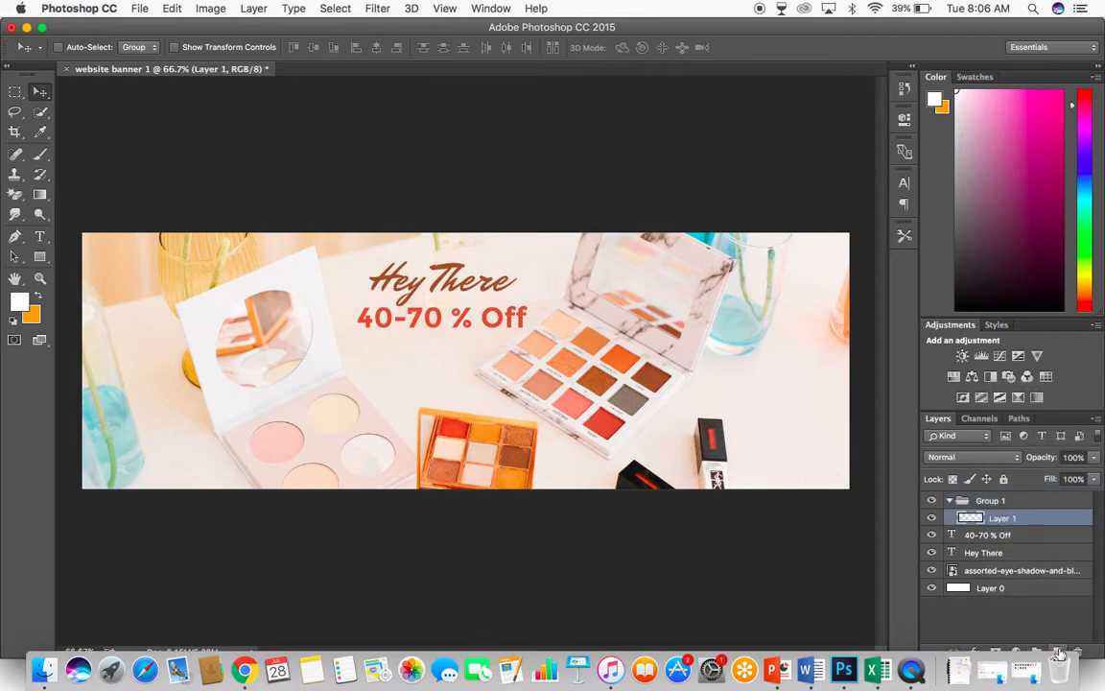
click(1007, 501)
click(1081, 651)
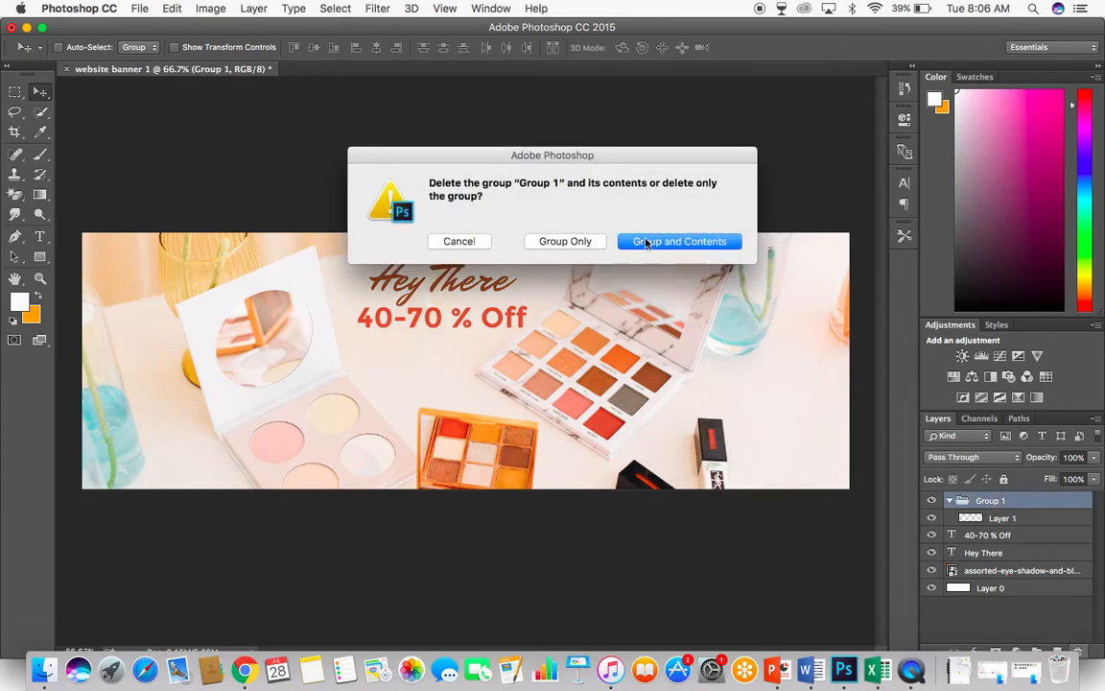
click(645, 242)
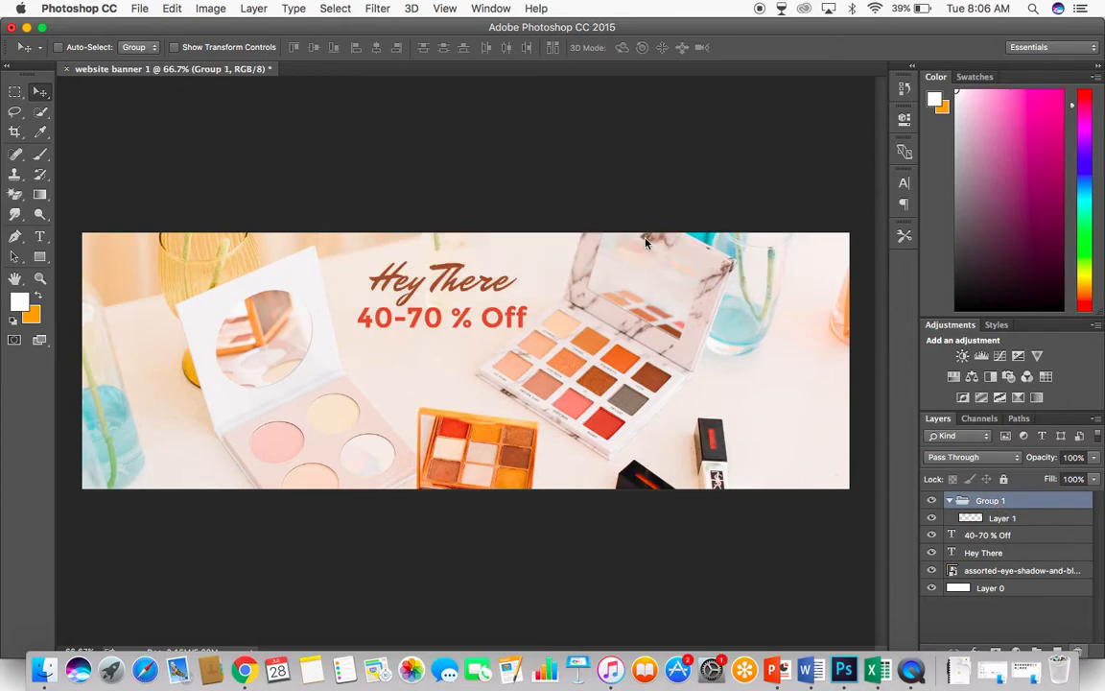
- Add a new empty layer on top and draw a small wide rectangular selection beneath the "40-70 % Off" text for a button
click(1056, 652)
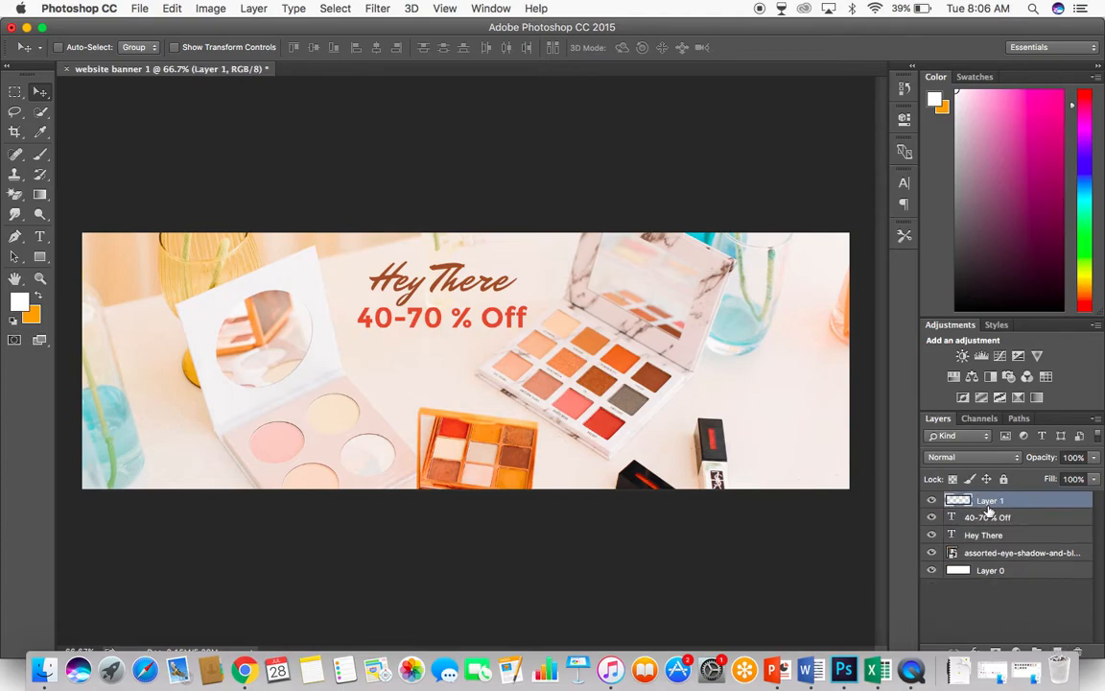
click(24, 92)
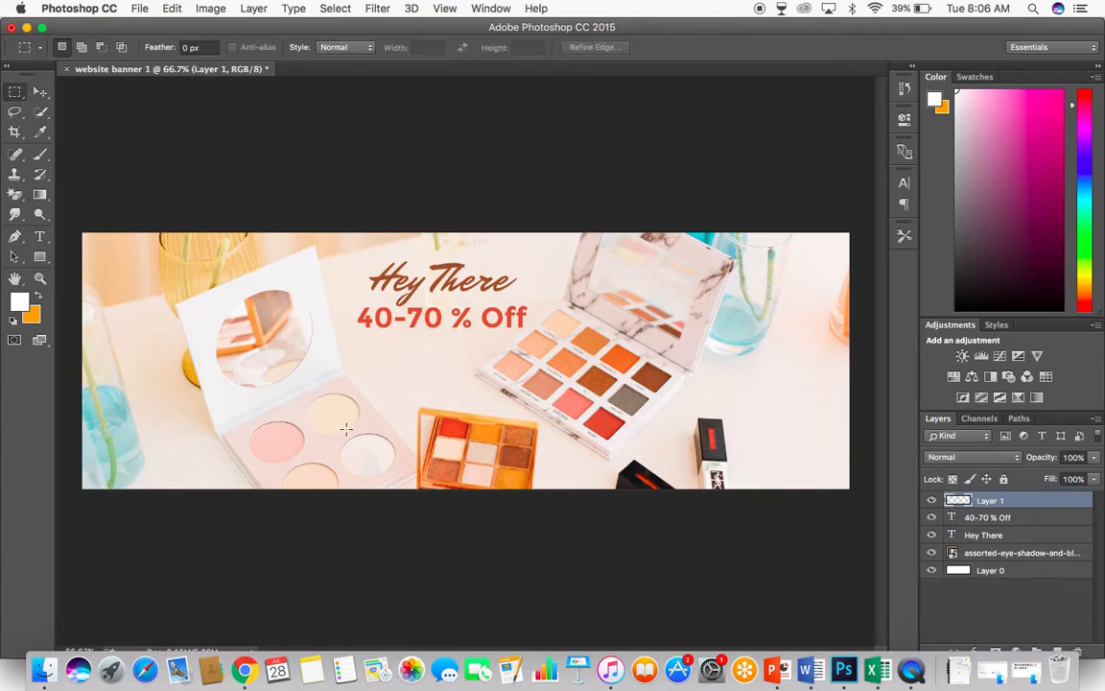
drag(367, 351, 472, 383)
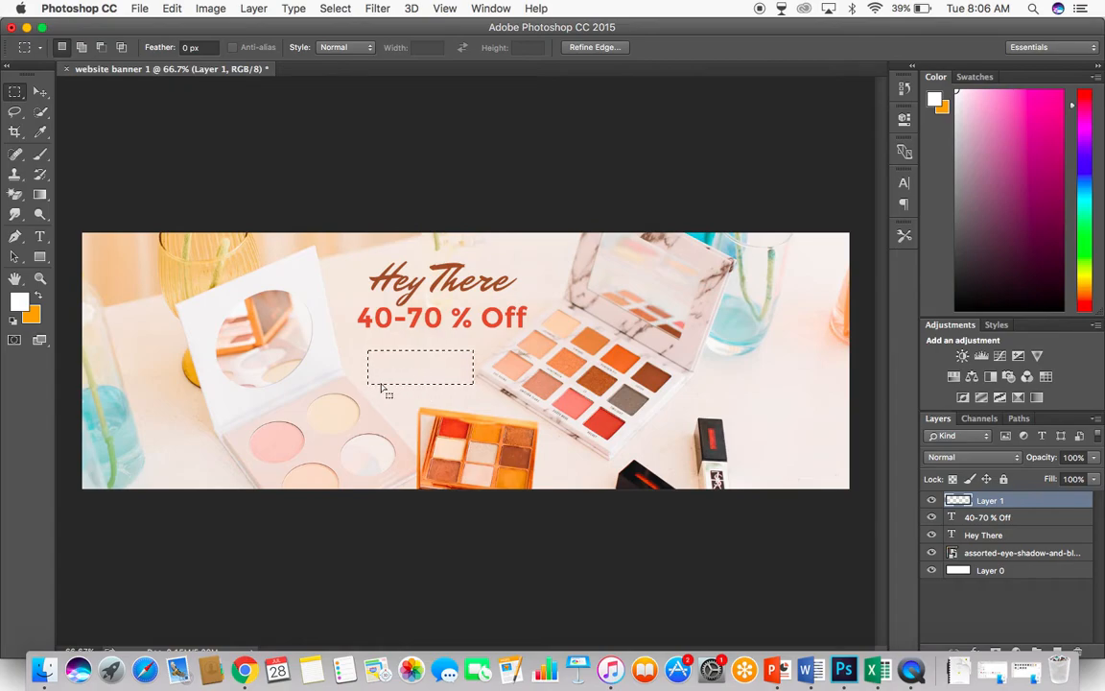
- Set the foreground colour to the orange f39c3f sampled from the small orange palette in the photo
click(19, 303)
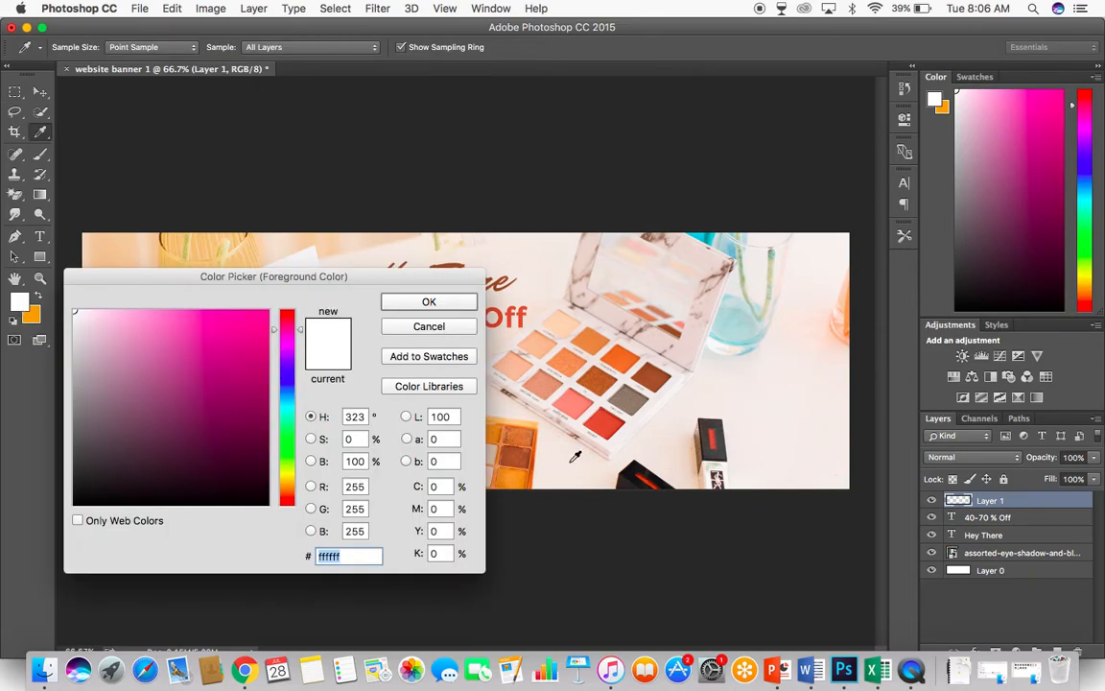
click(518, 467)
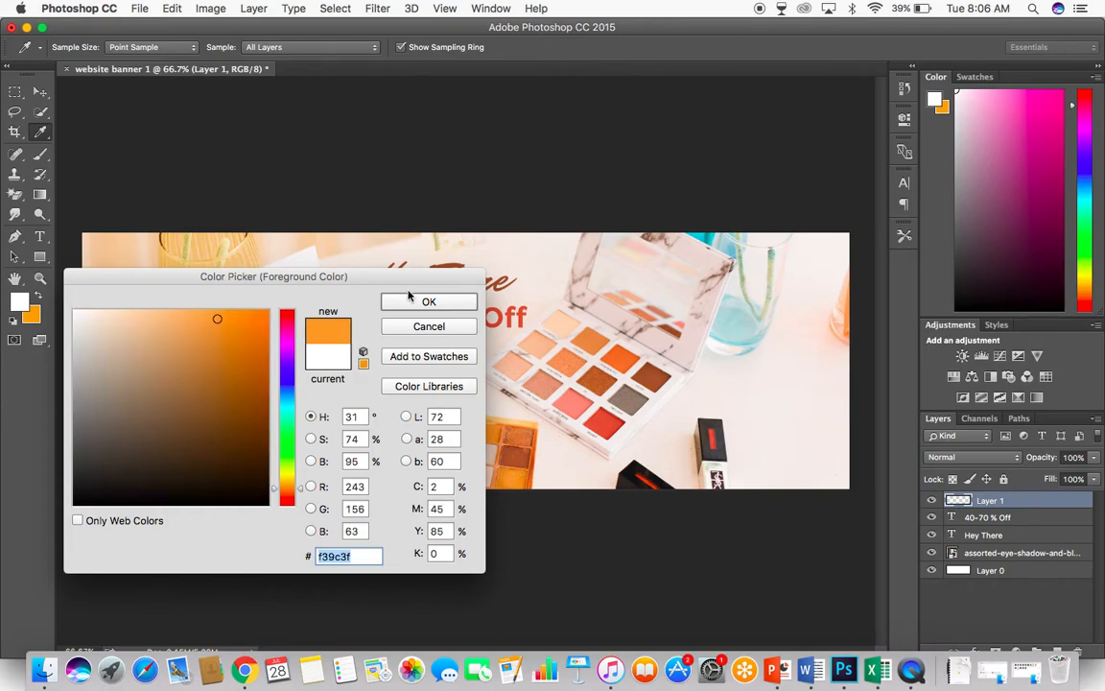
click(426, 302)
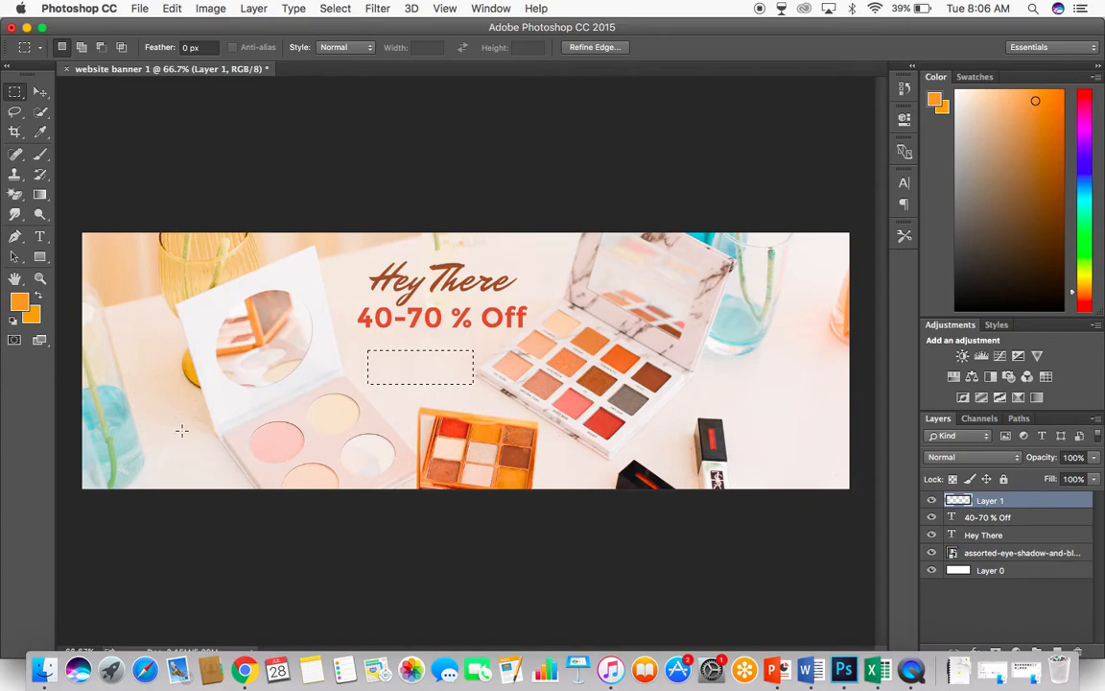
- Fill the rectangular selection with the orange foreground colour, deselect it, and move the button up close beneath the "40-70 % Off" text
key(alt+BackSpace)
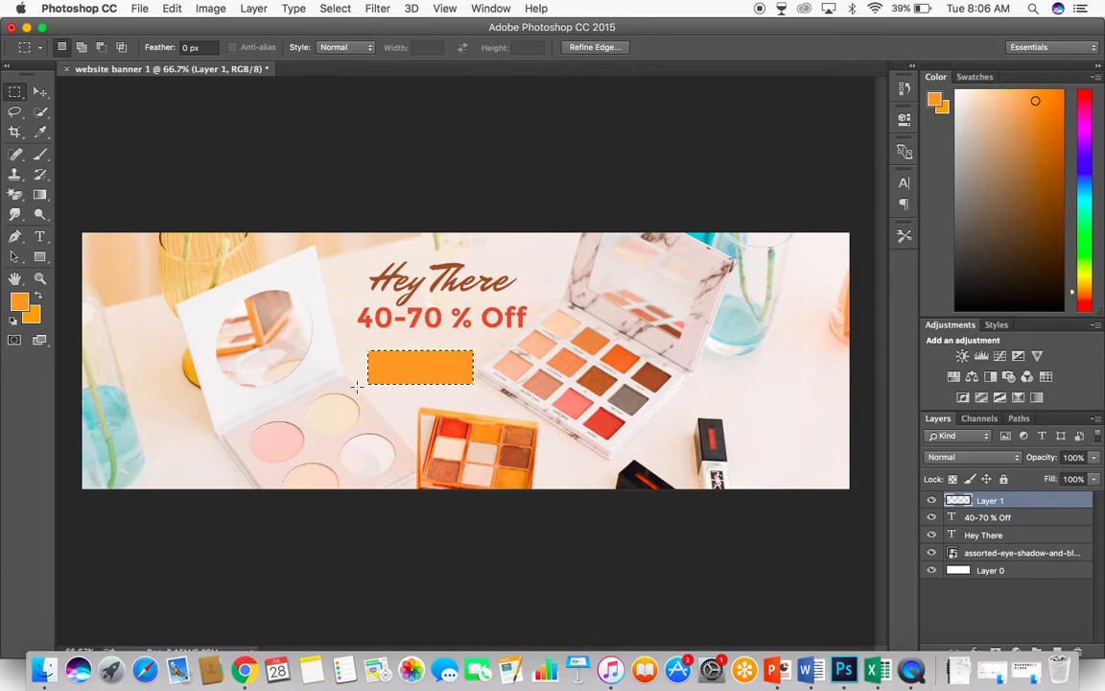
click(441, 394)
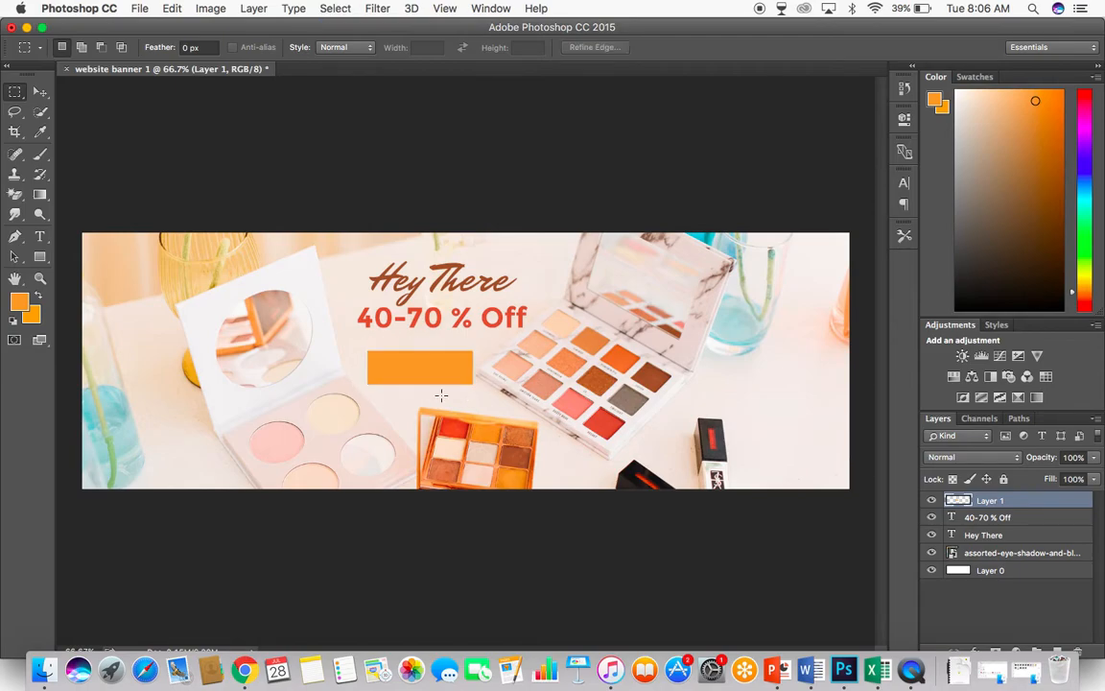
click(41, 93)
mouse_move(394, 377)
mouse_down()
mouse_move(712, 491)
mouse_move(620, 236)
mouse_move(784, 410)
mouse_move(422, 367)
mouse_move(395, 338)
mouse_move(390, 361)
mouse_up()
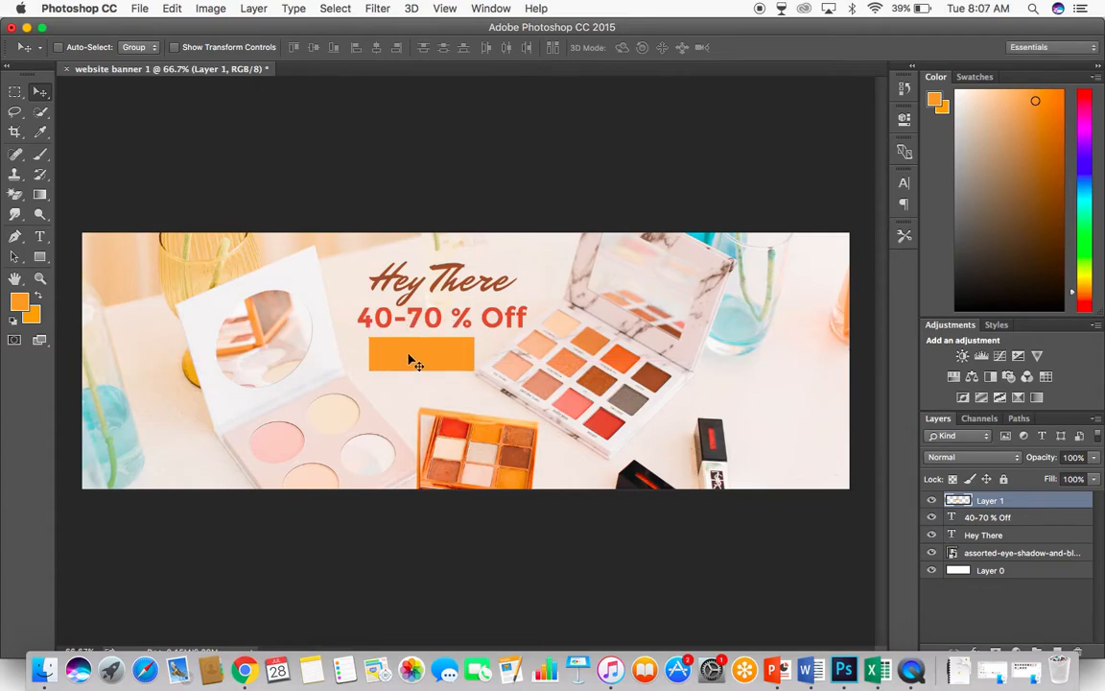
- Nudge the palette photo layer slightly to the right and shift the orange button right to centre it beneath the discount text
click(975, 557)
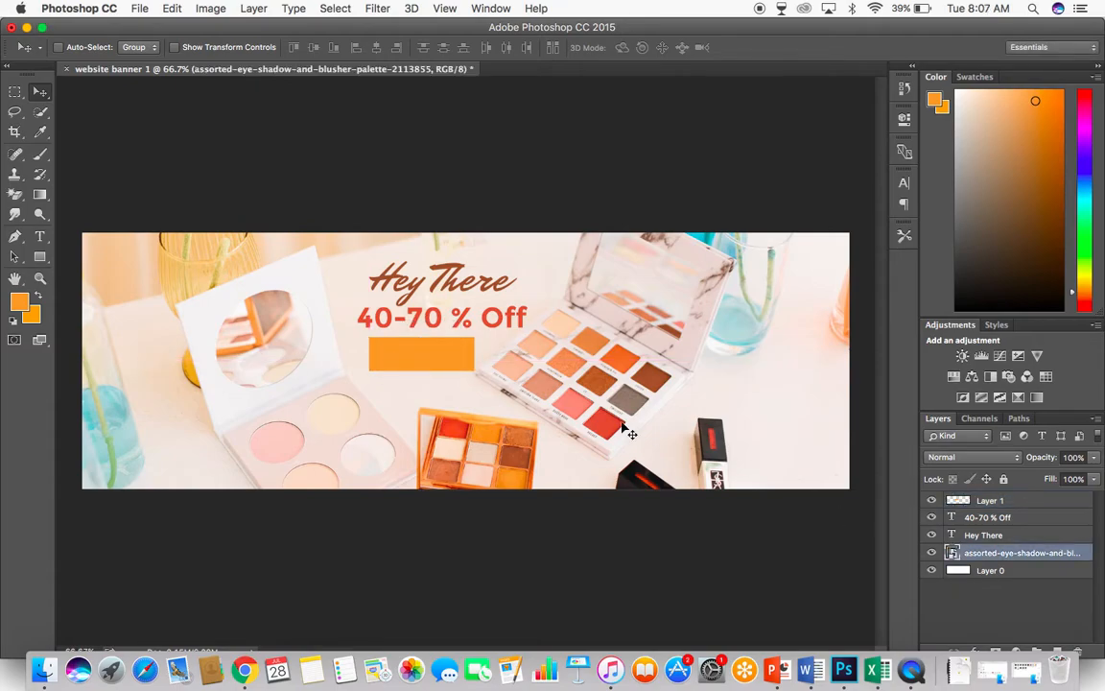
key(shift+Right)
key(shift+Right)
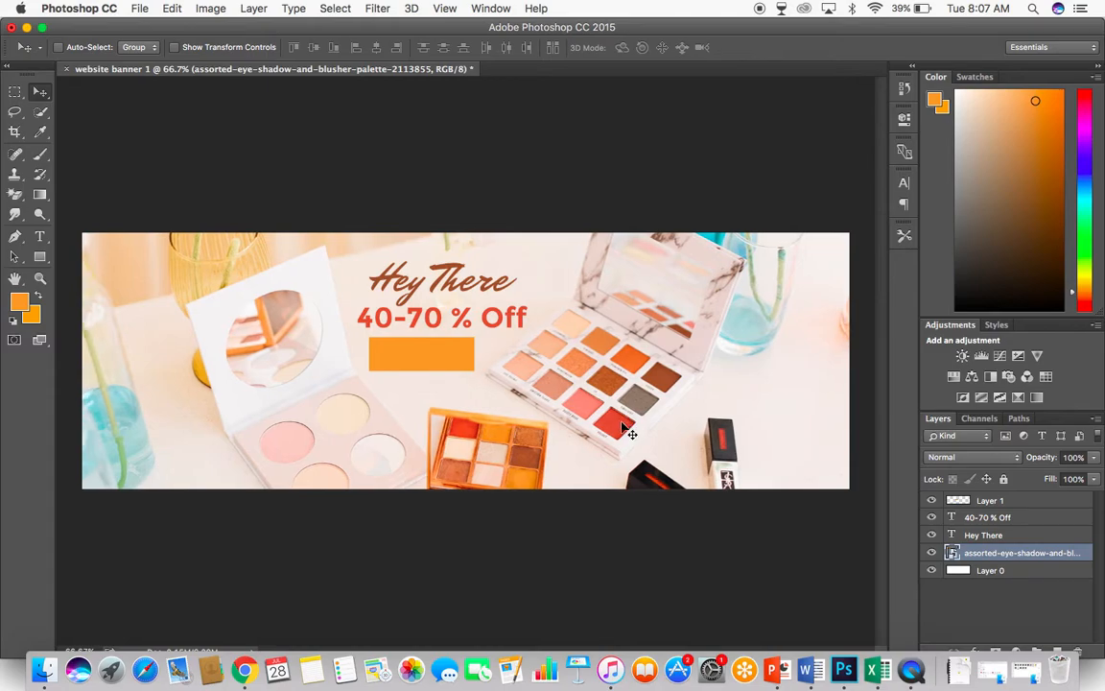
click(991, 501)
key(shift+Right)
key(shift+Right)
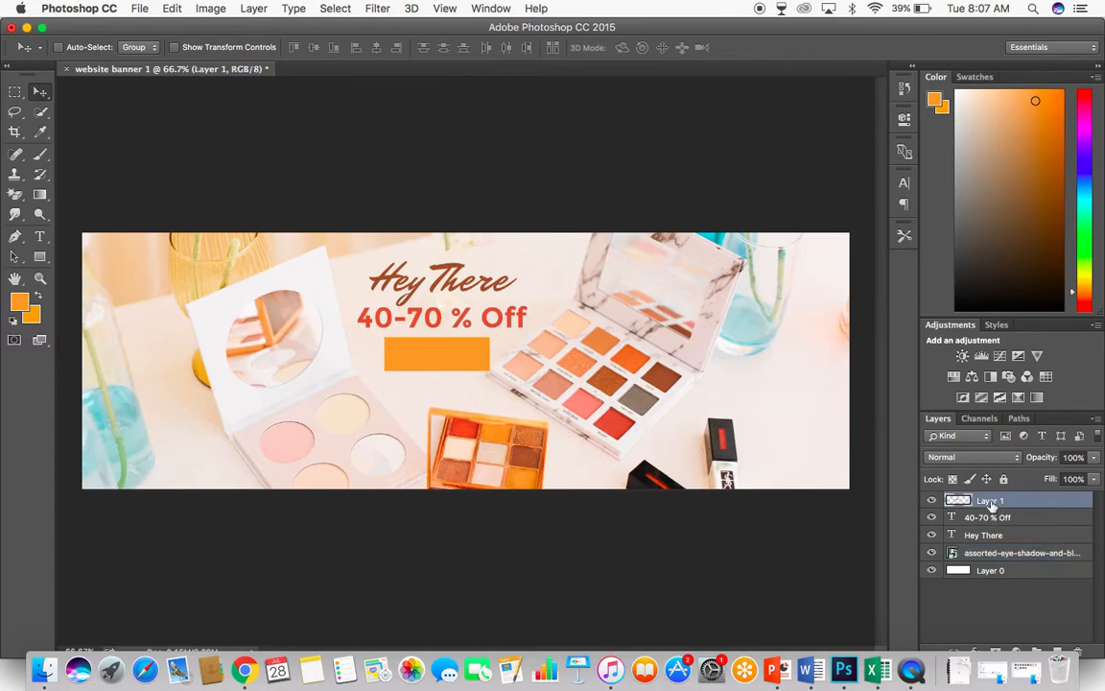
- Add a new text layer reading "Shop Now", with both words capitalised, at the orange button
click(39, 236)
click(415, 360)
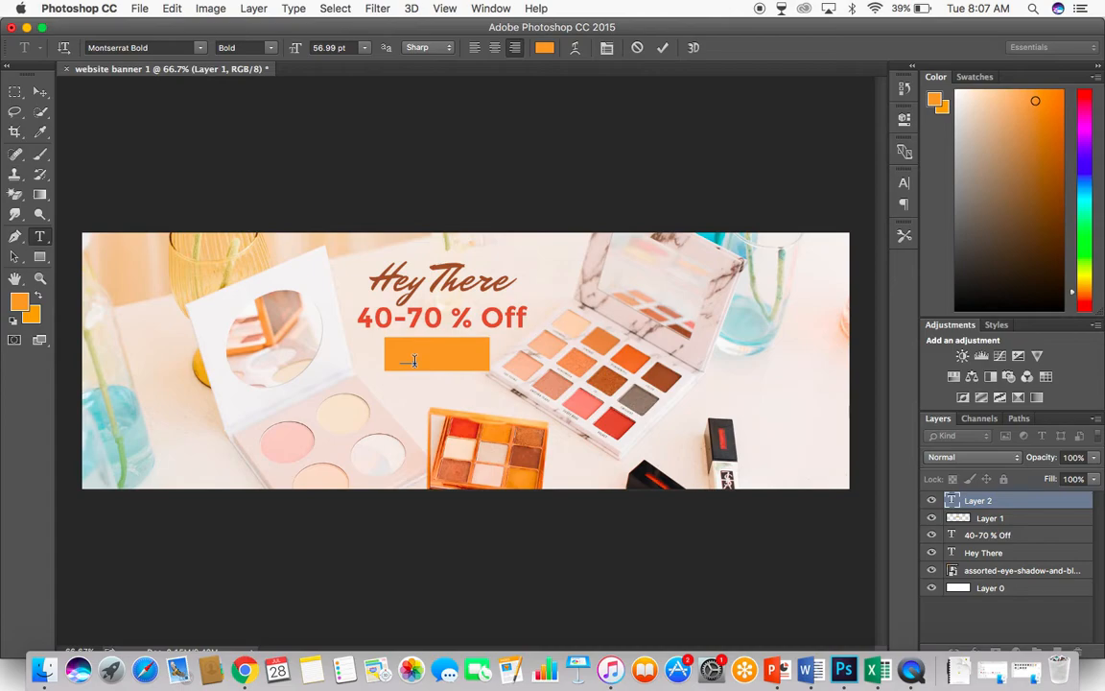
text(shop )
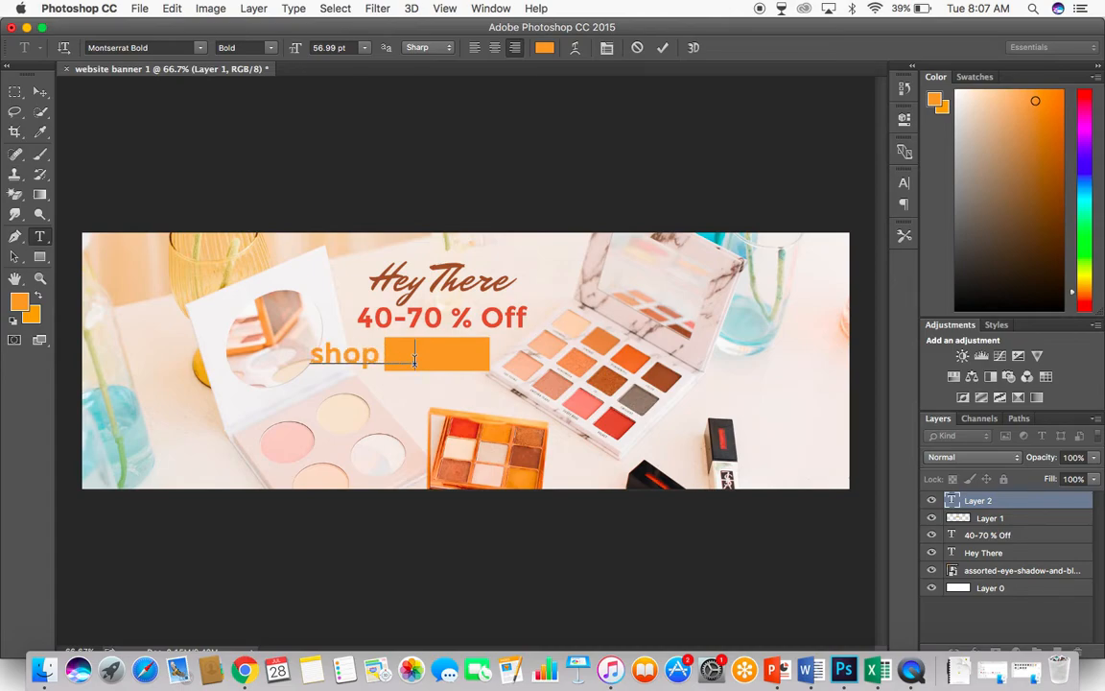
text(no)
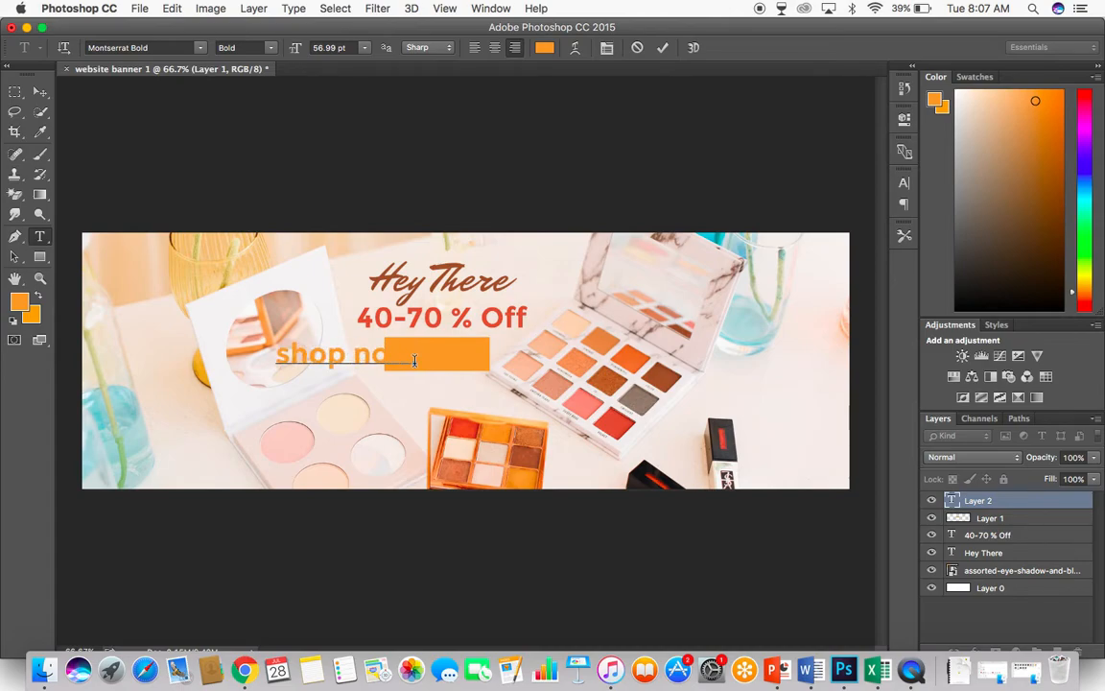
key(BackSpace)
key(BackSpace)
key(BackSpace)
key(BackSpace)
key(BackSpace)
key(BackSpace)
key(BackSpace)
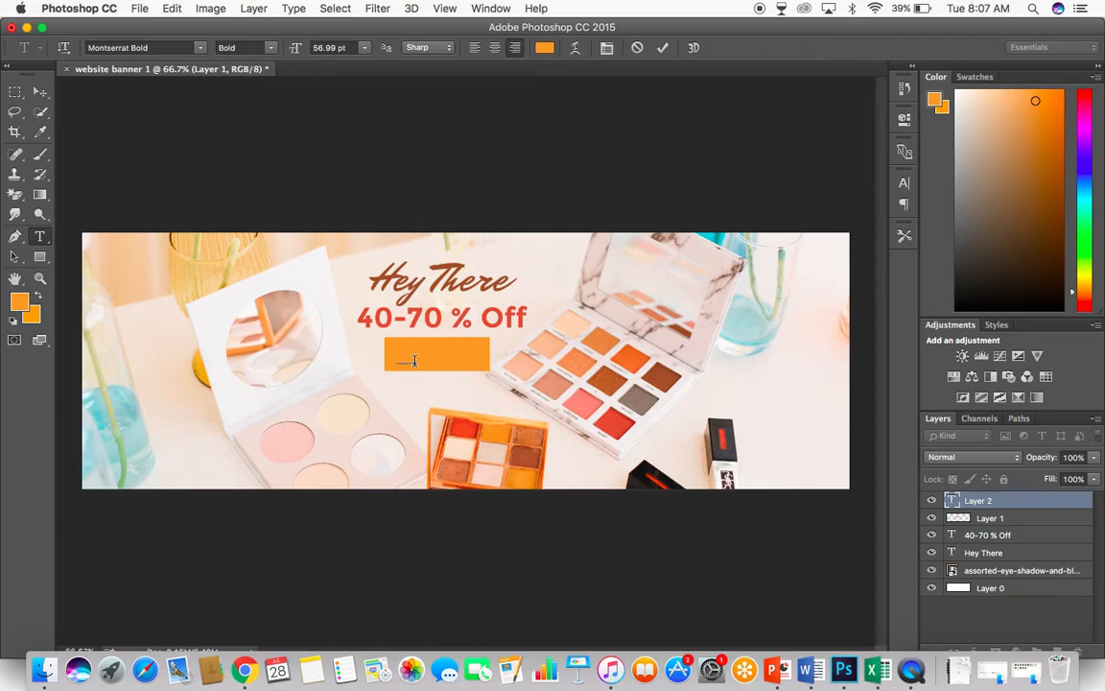
text(Shop Now)
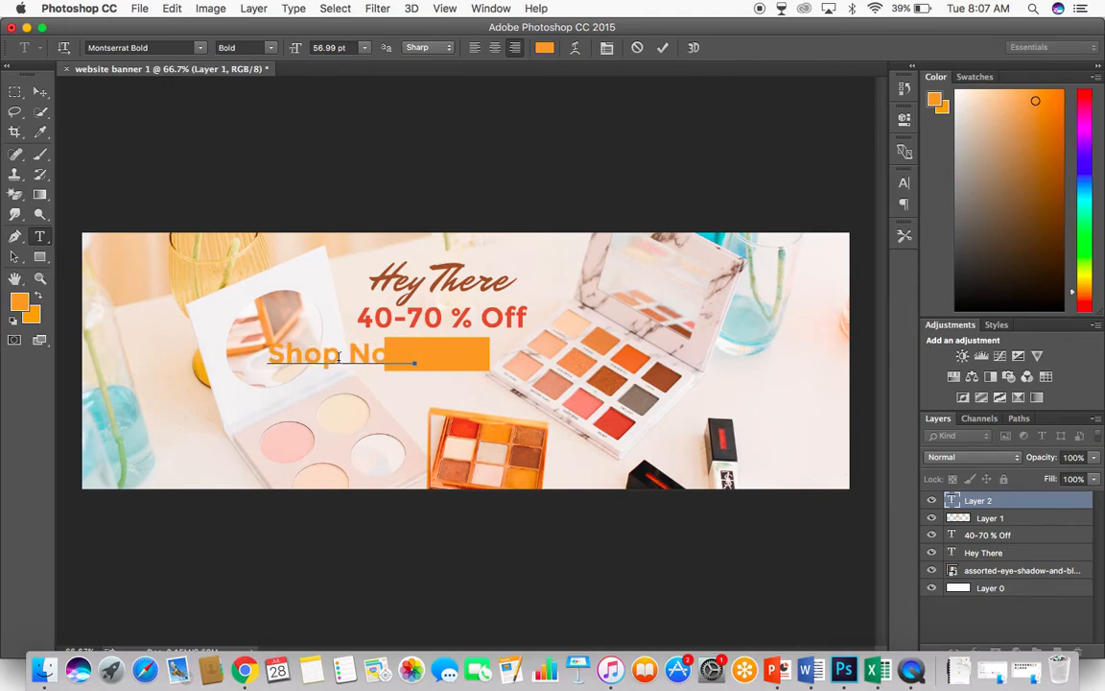
- Recolour the "Shop Now" text to the grey-brown 907a6c sampled from the eyeshadow palette in the photo
drag(268, 355, 414, 355)
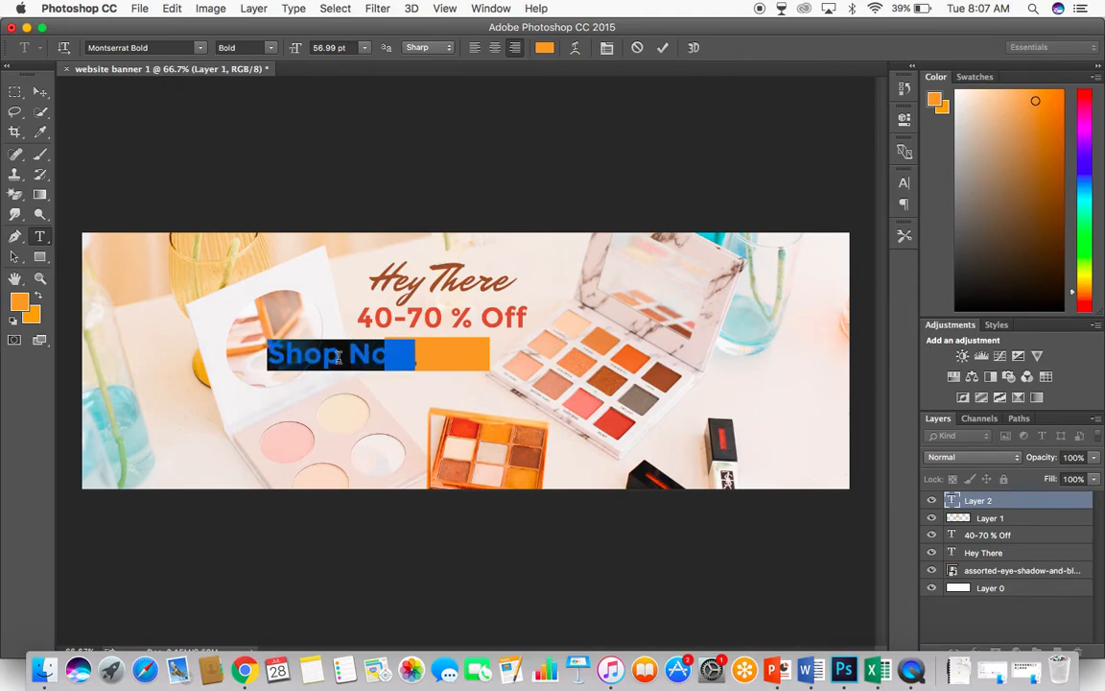
click(544, 48)
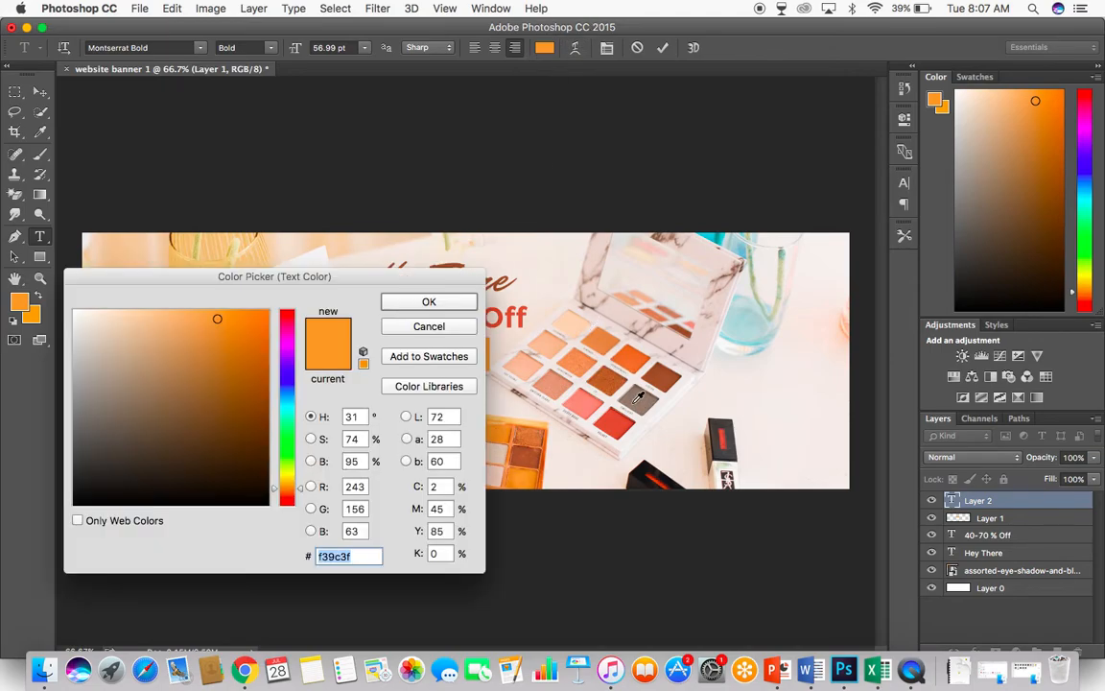
click(573, 363)
click(429, 303)
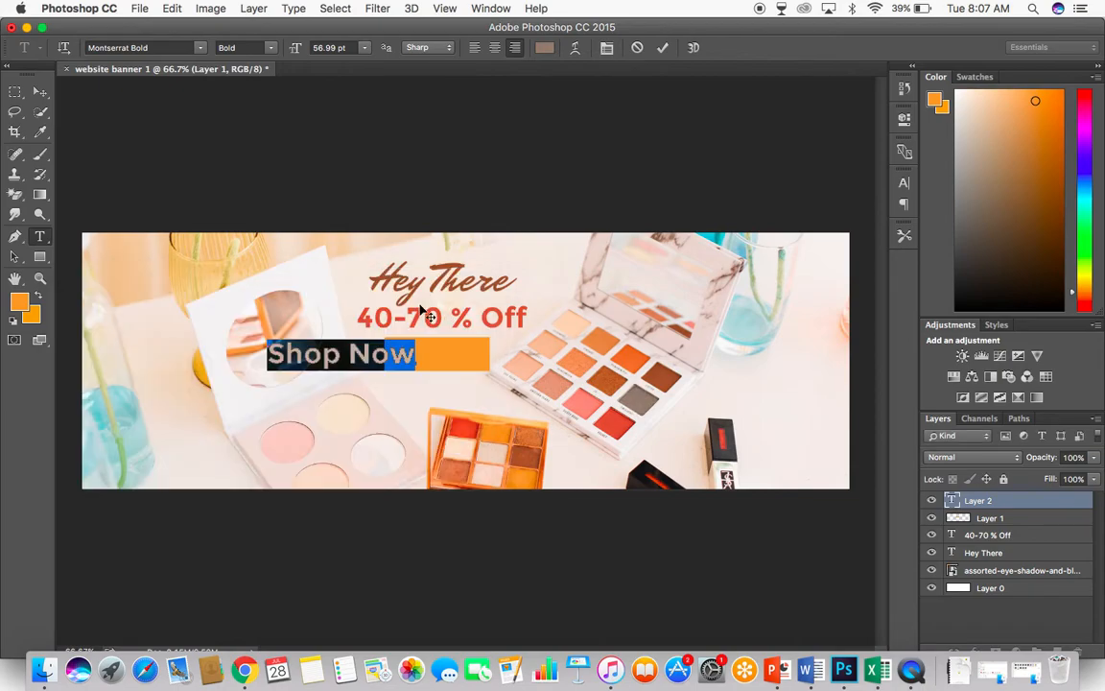
- Shift the "Shop Now" text layer to the right until it sits centred over the orange button
click(323, 355)
triple_click(323, 355)
click(40, 96)
key(shift+Right)
key(shift+Right)
key(shift+Right)
key(shift+Right)
key(shift+Right)
key(shift+Right)
key(shift+Right)
key(shift+Right)
key(shift+Right)
key(shift+Right)
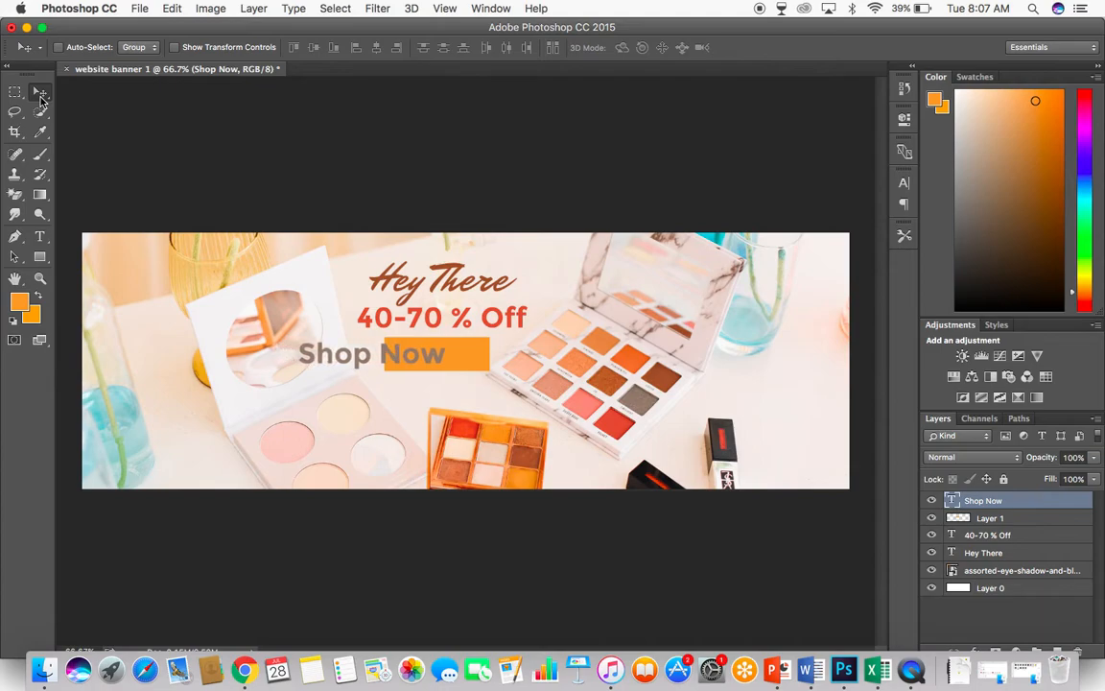
key(shift+Right)
key(shift+Right)
key(shift+Right)
key(shift+Right)
key(shift+Right)
key(shift+Right)
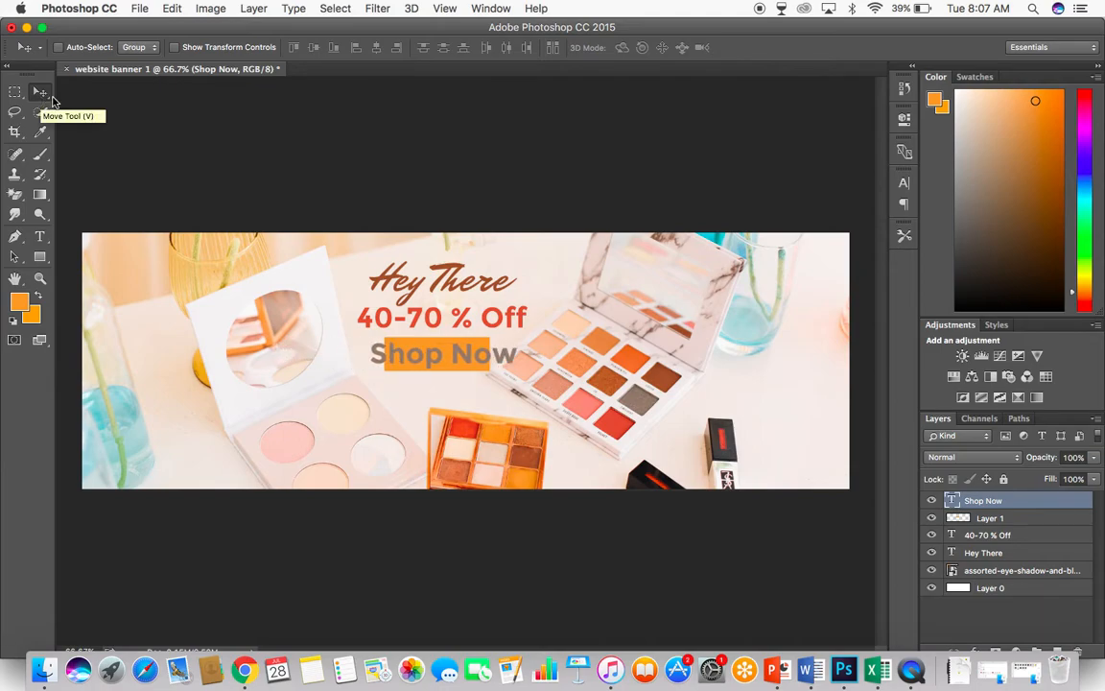
- Reduce the "Shop Now" text size to 32.99 pt and centre the text inside the orange button
click(40, 235)
triple_click(455, 354)
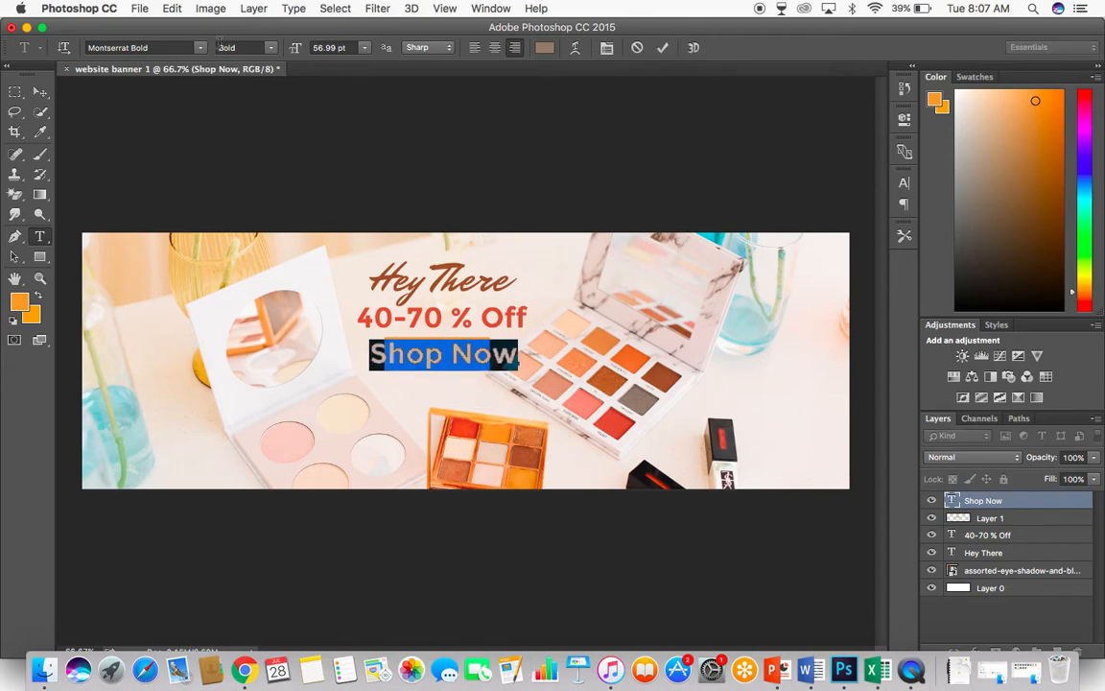
drag(297, 52, 277, 54)
click(39, 92)
drag(450, 357, 413, 355)
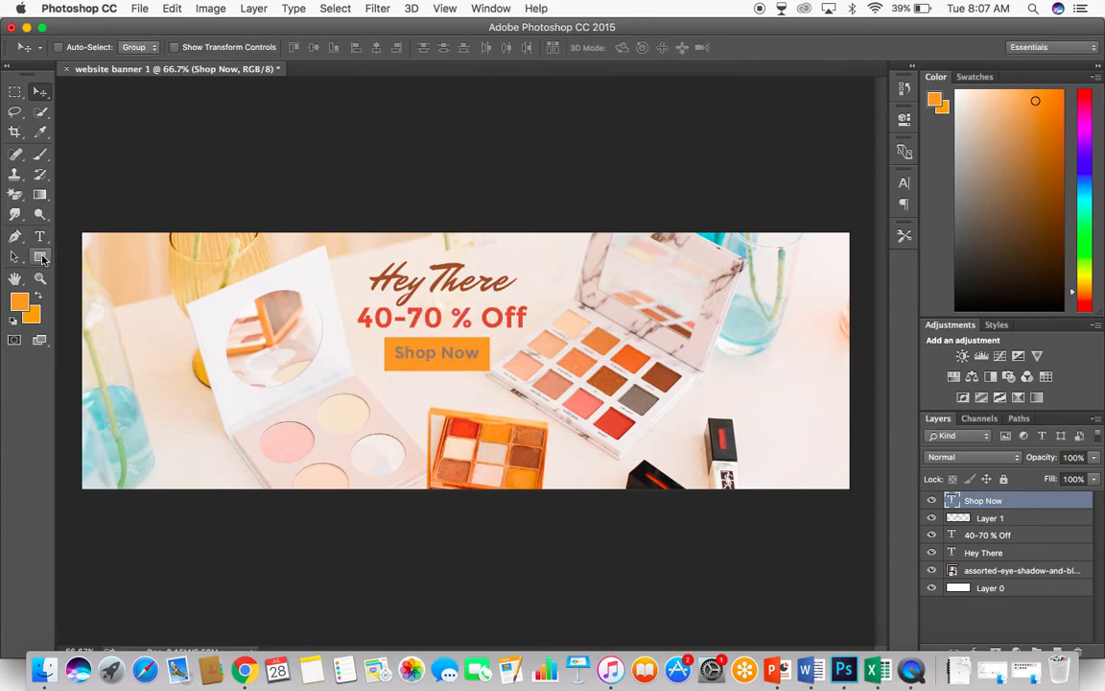
- Recolour the "Shop Now" text to a dark burnt orange sampled from the photo
click(39, 236)
triple_click(433, 351)
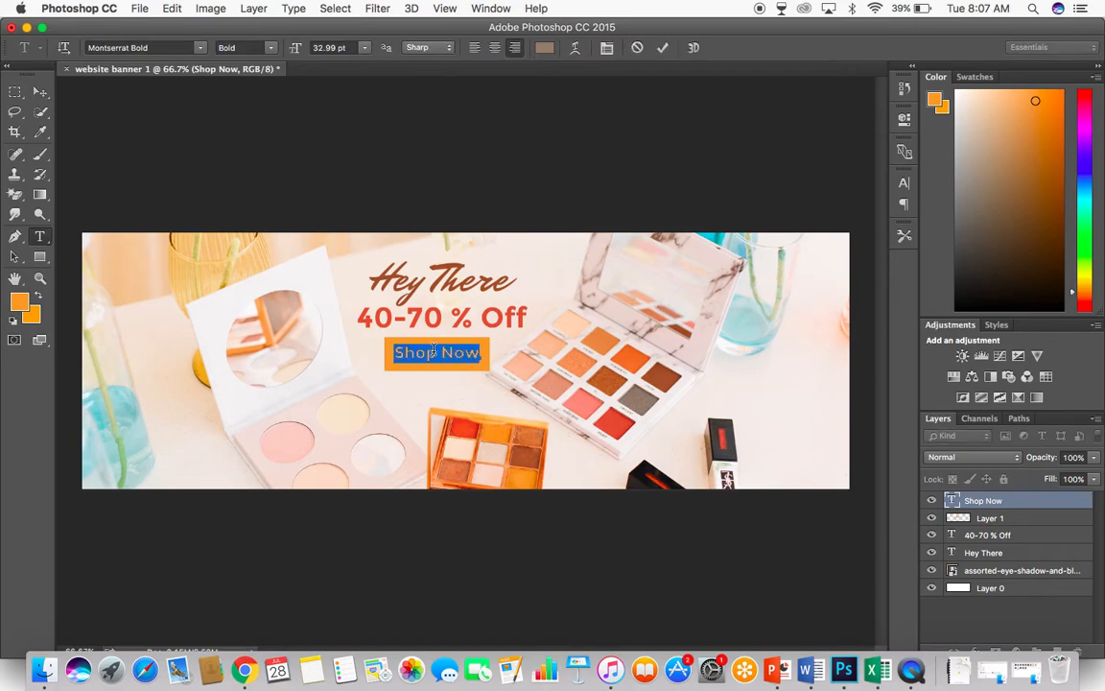
click(544, 47)
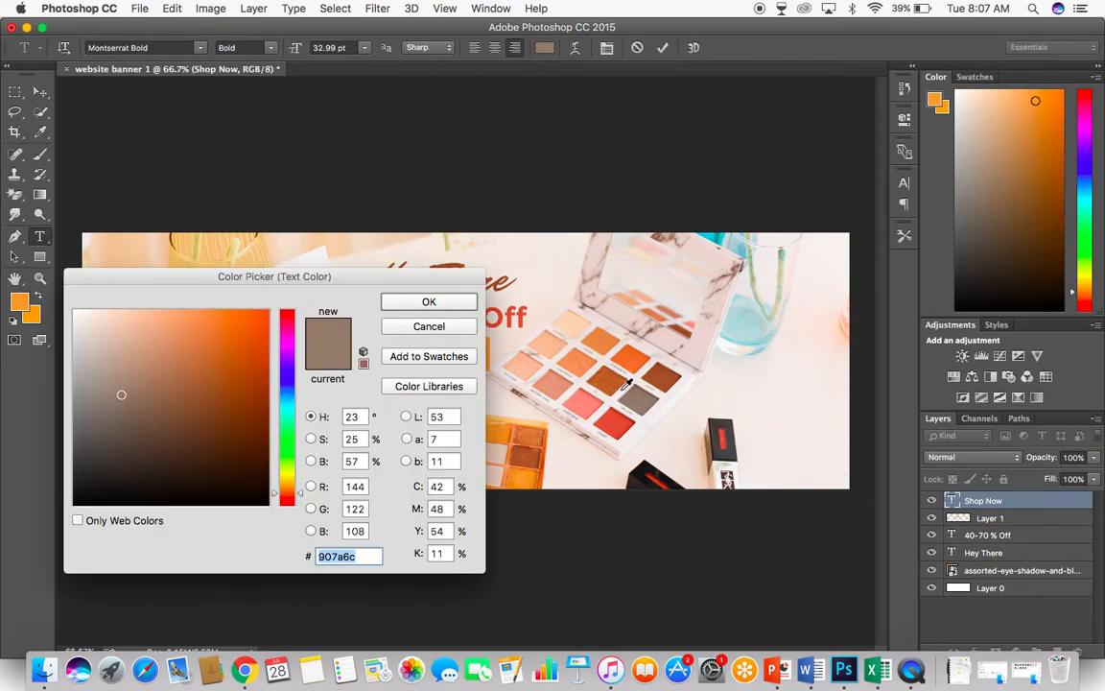
click(553, 347)
click(428, 302)
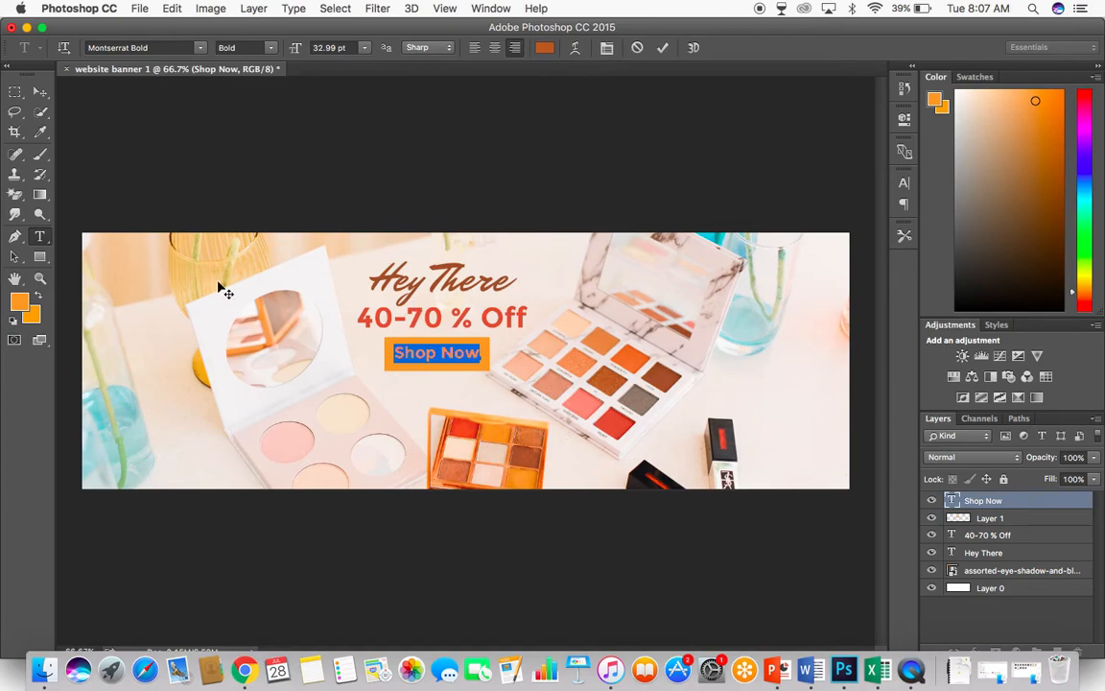
click(39, 92)
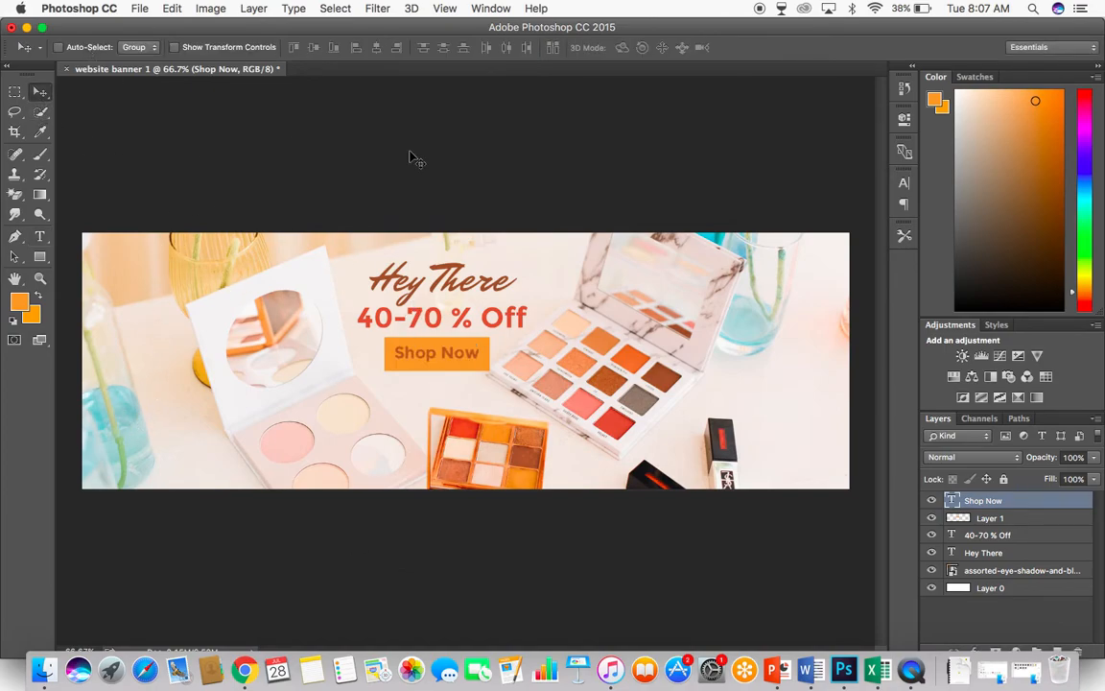
- Save the banner to the Desktop as the layered Photoshop file "website banner 1.psd" with maximum compatibility
click(137, 9)
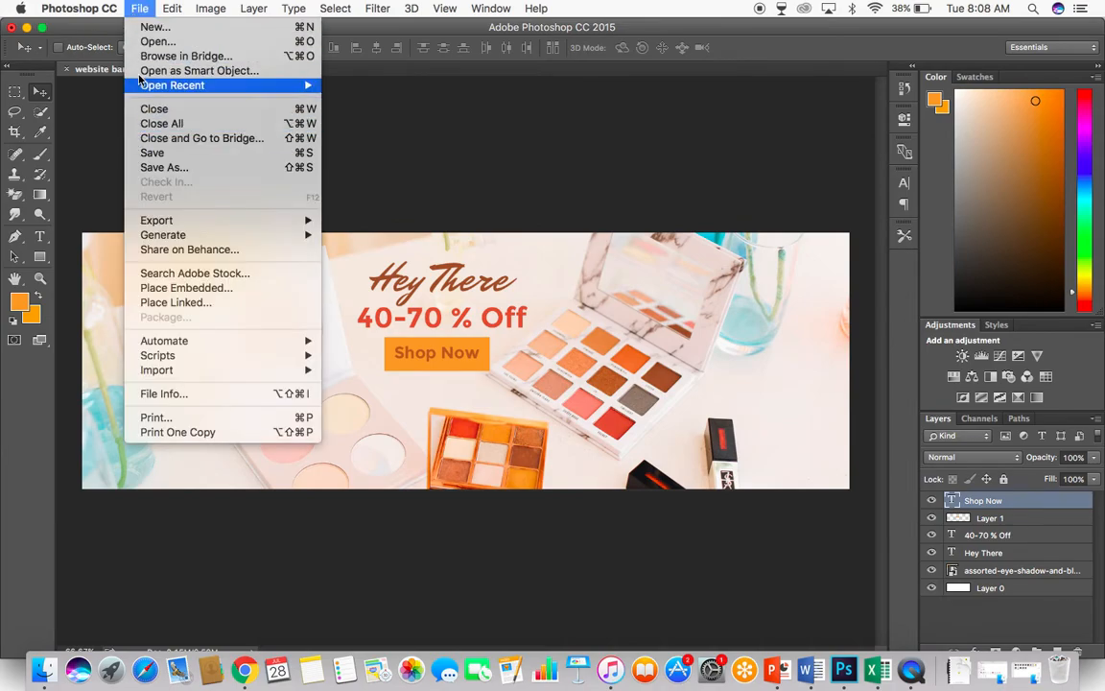
click(144, 173)
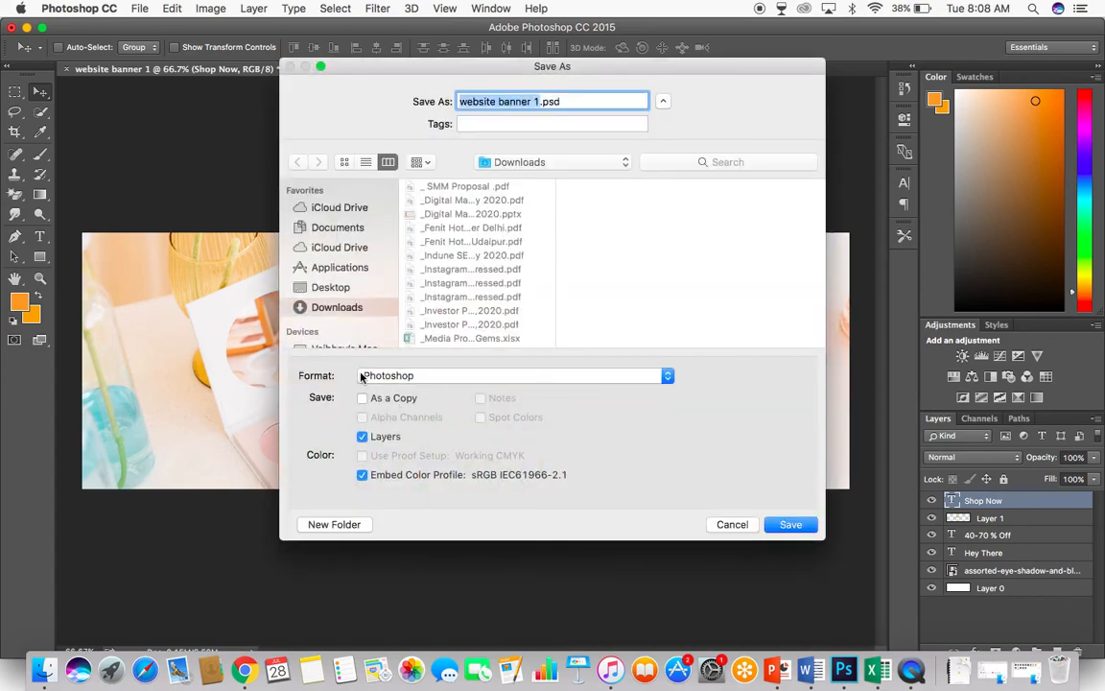
click(361, 376)
click(361, 376)
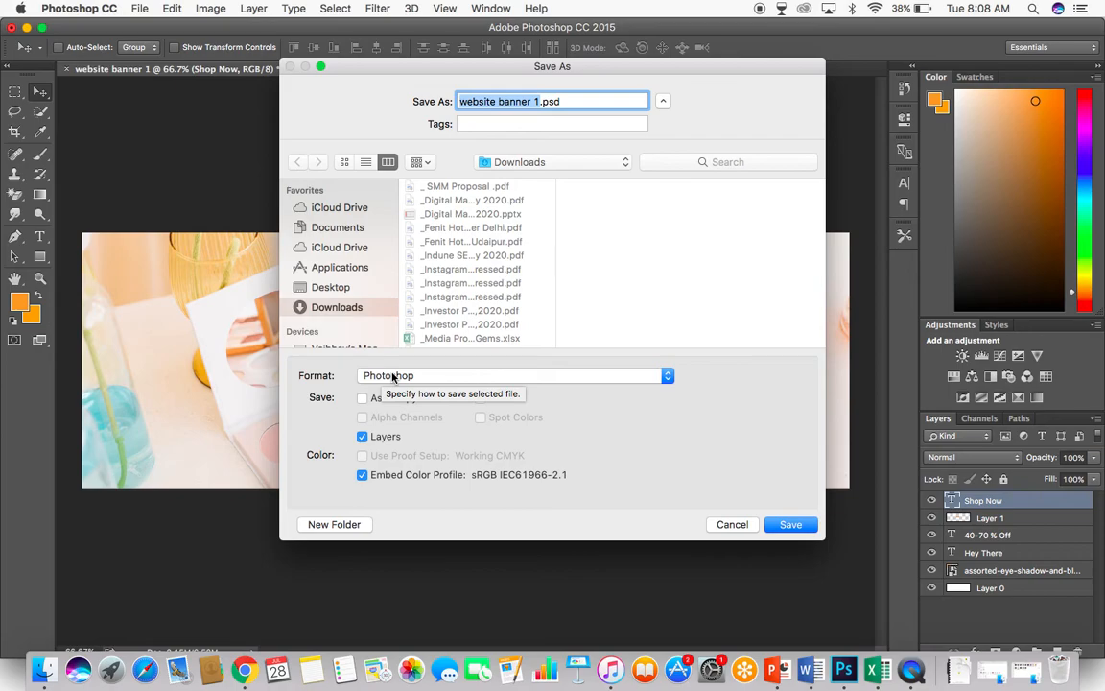
click(338, 287)
click(791, 525)
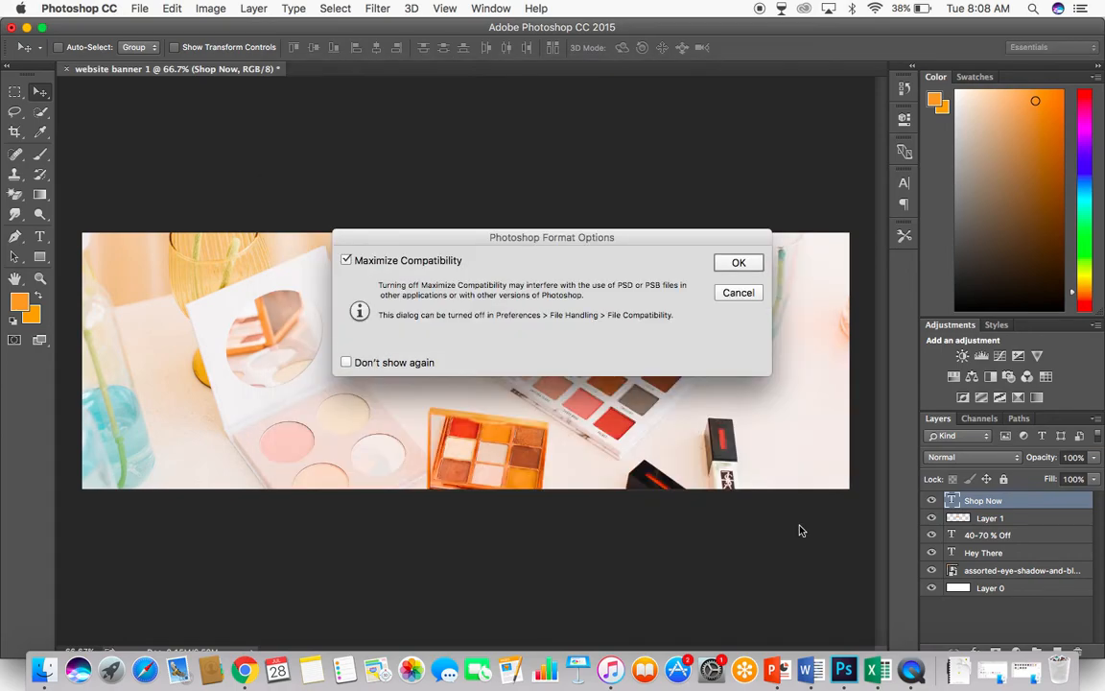
click(736, 263)
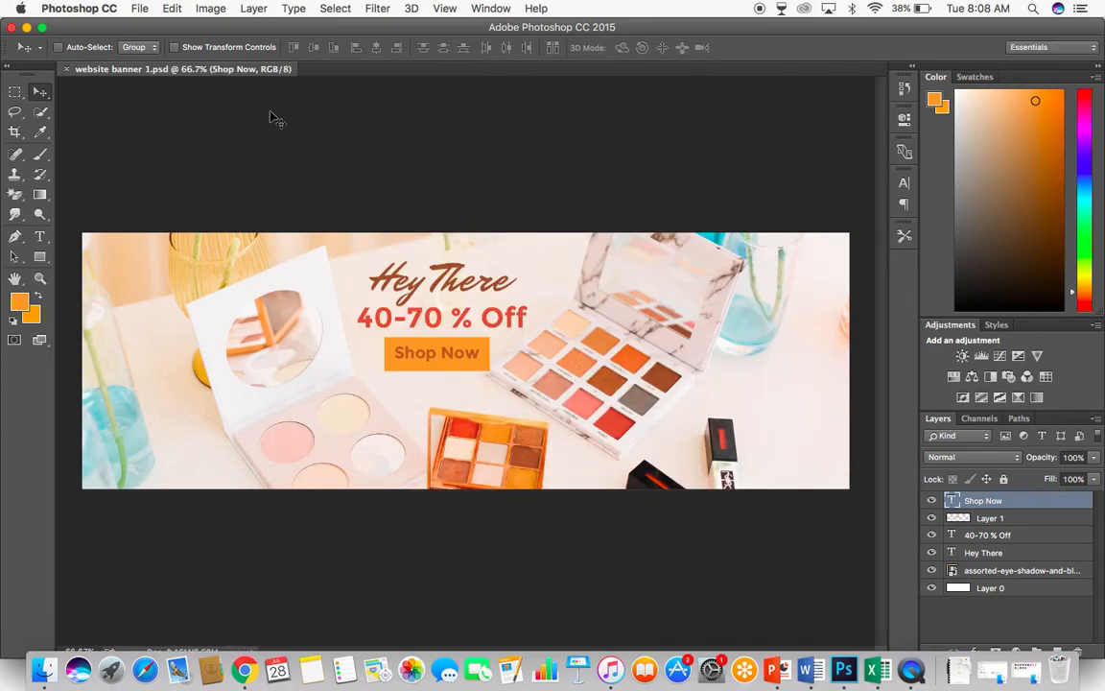
- Save a JPEG copy to the Desktop as "myntrawebsite banner 1.jpg" with image quality 8
click(139, 7)
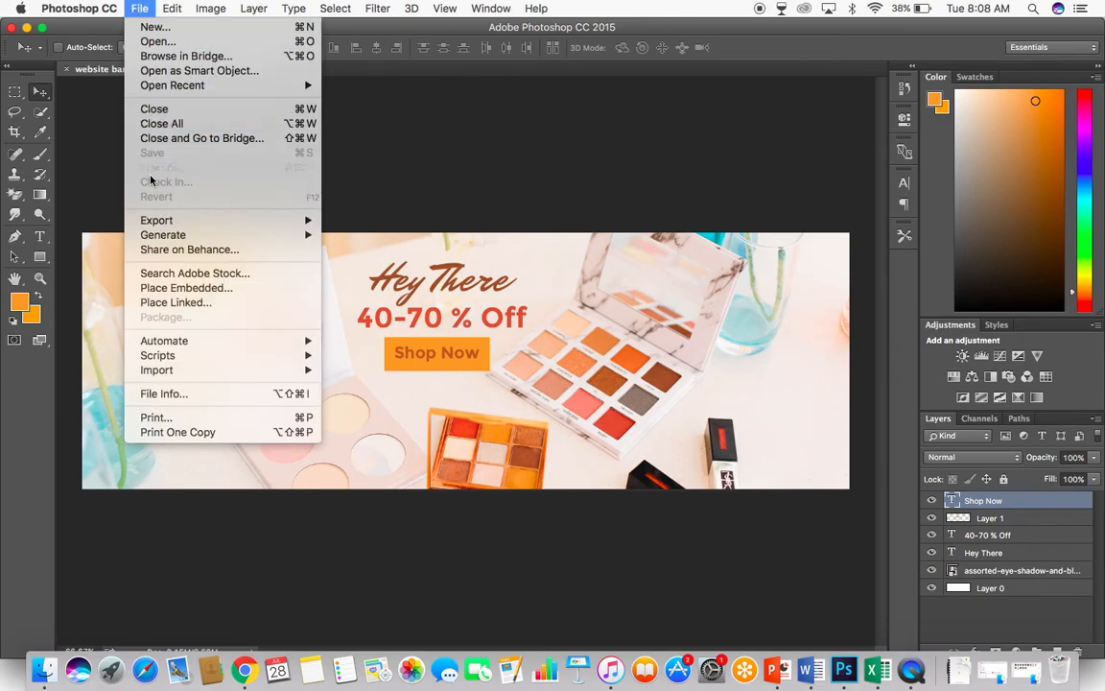
click(152, 168)
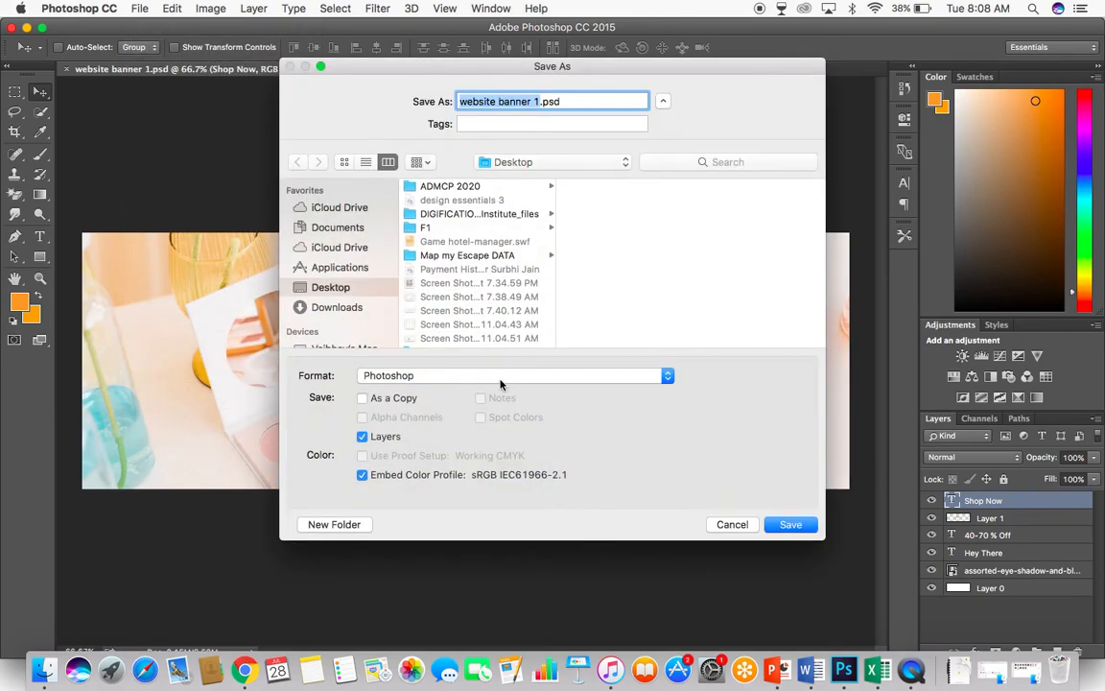
click(498, 377)
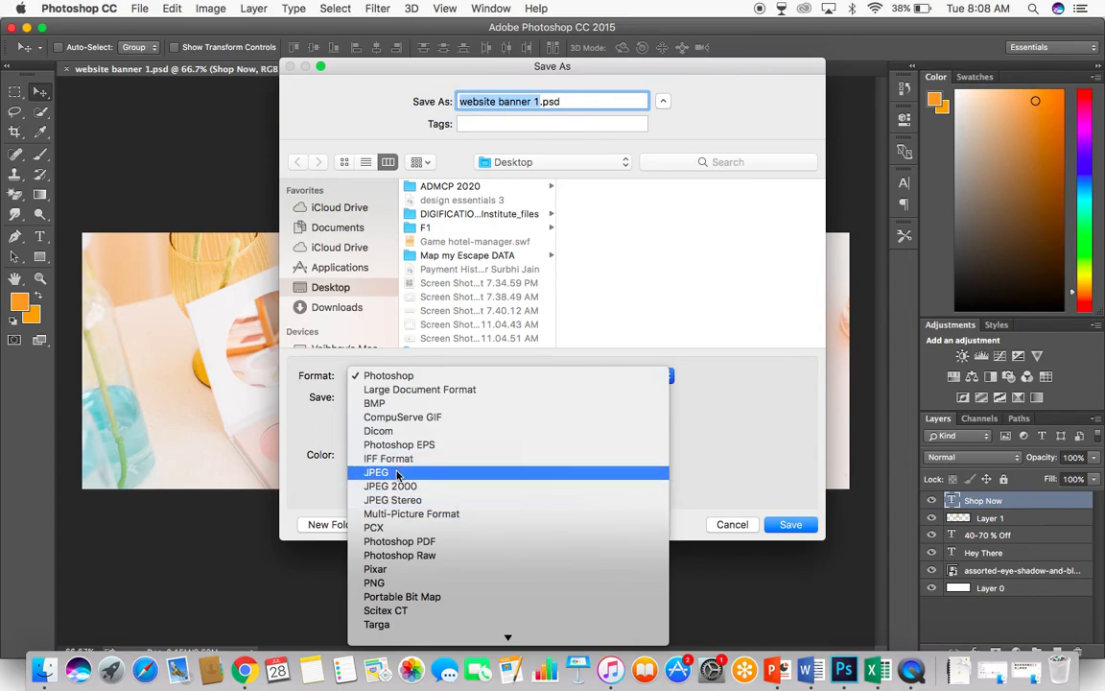
click(451, 472)
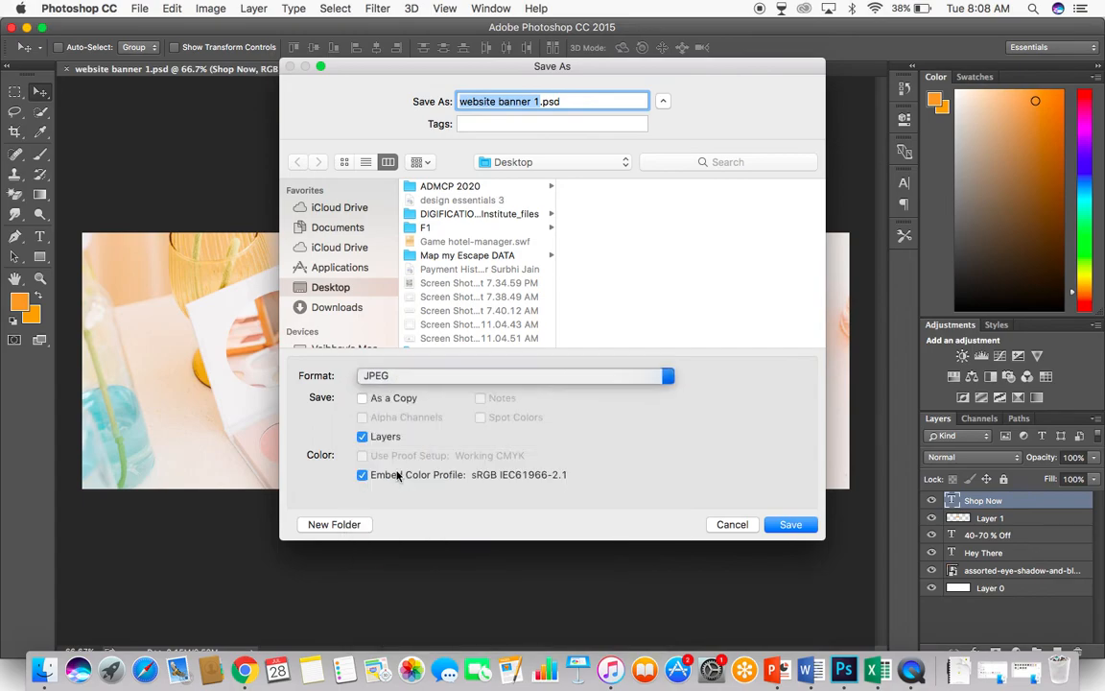
click(516, 102)
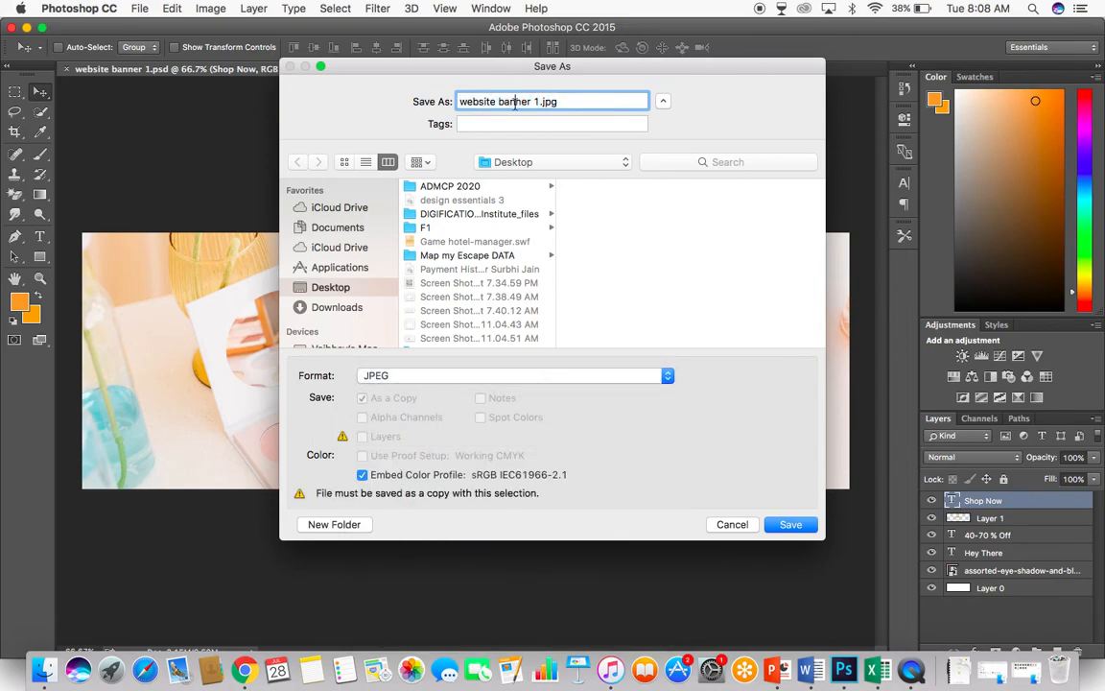
text(myntra)
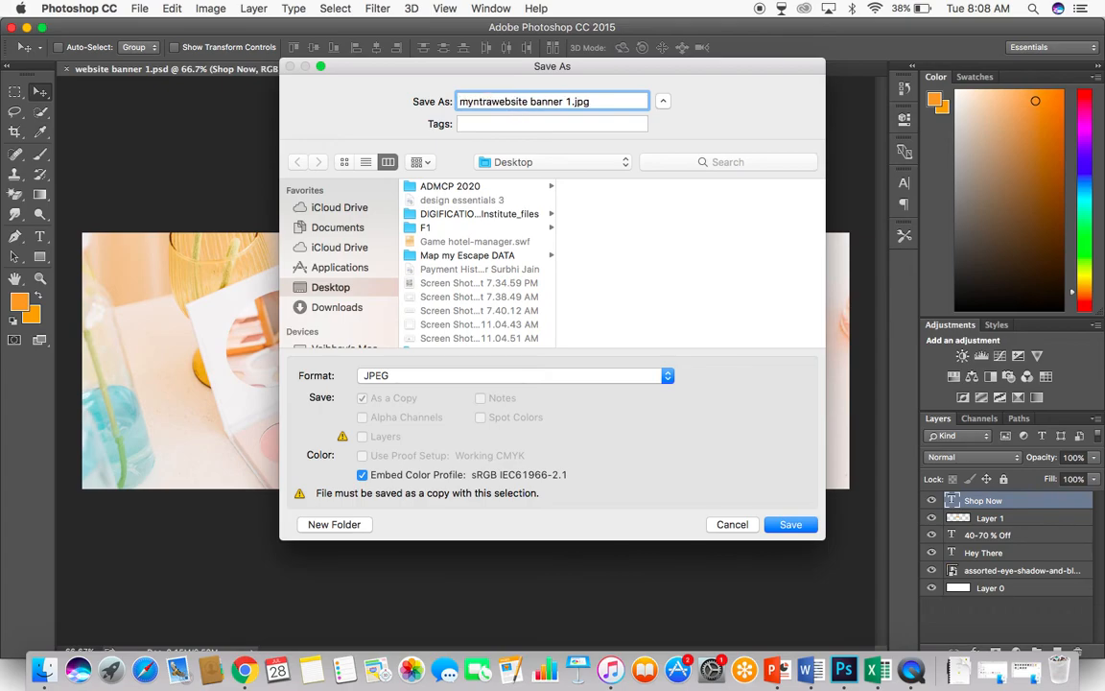
click(788, 525)
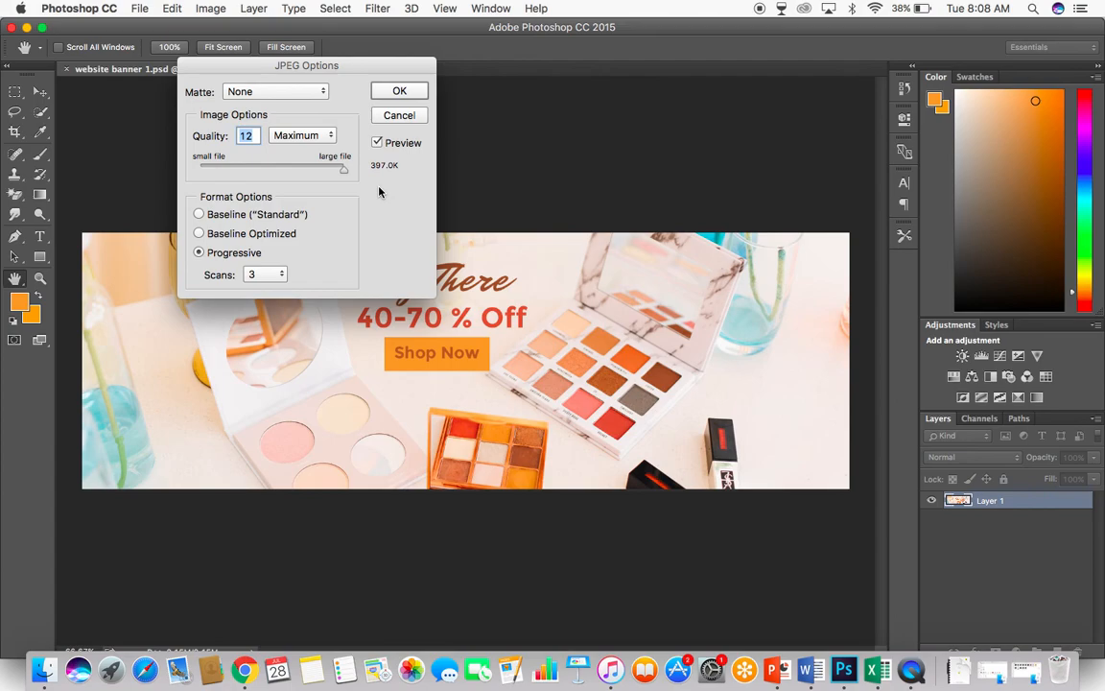
text(8)
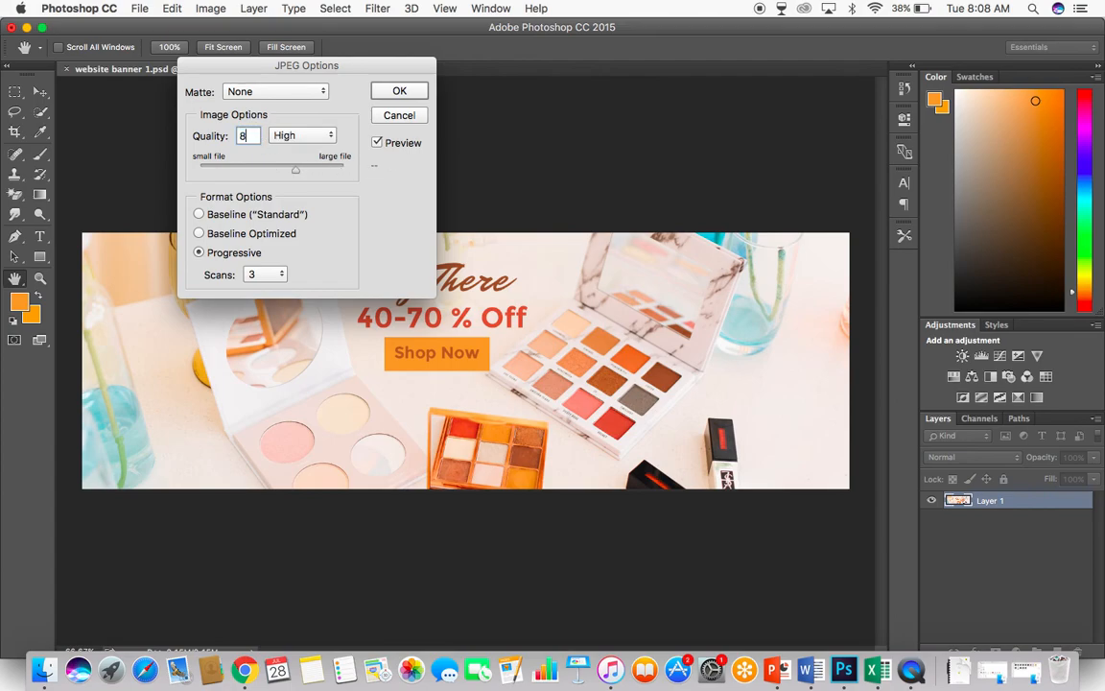